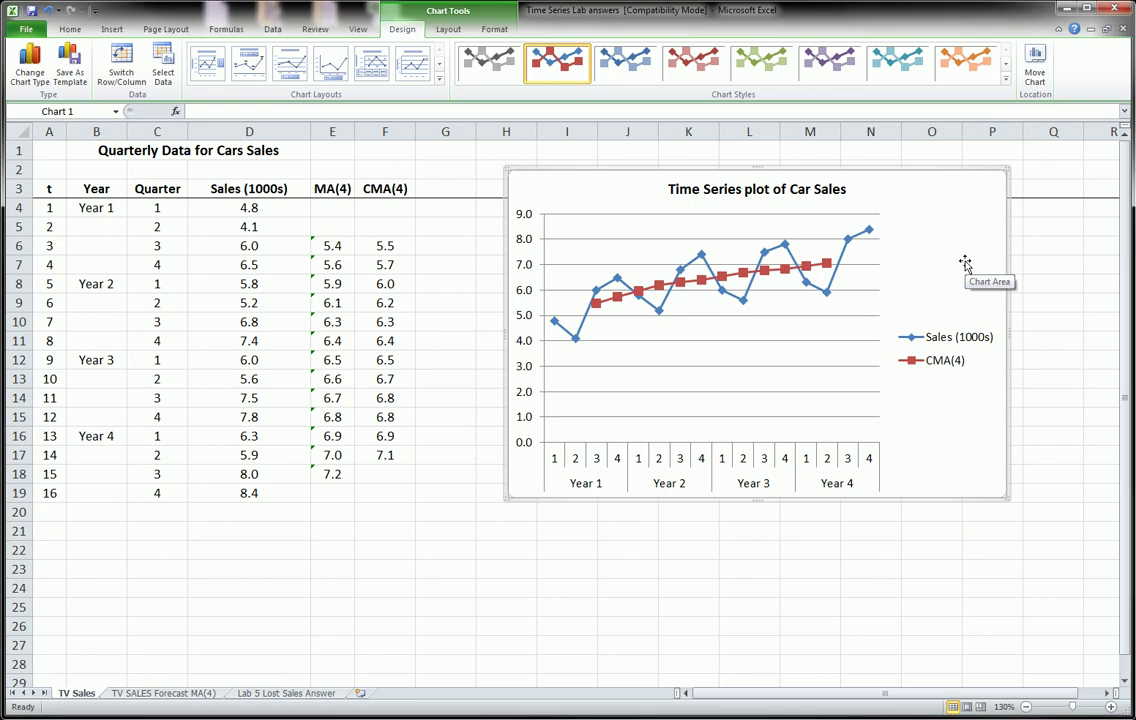
Step: Shift the car sales chart right, sketch pen notes over the headers and chart, then clear the ink
drag(965, 262, 1040, 270)
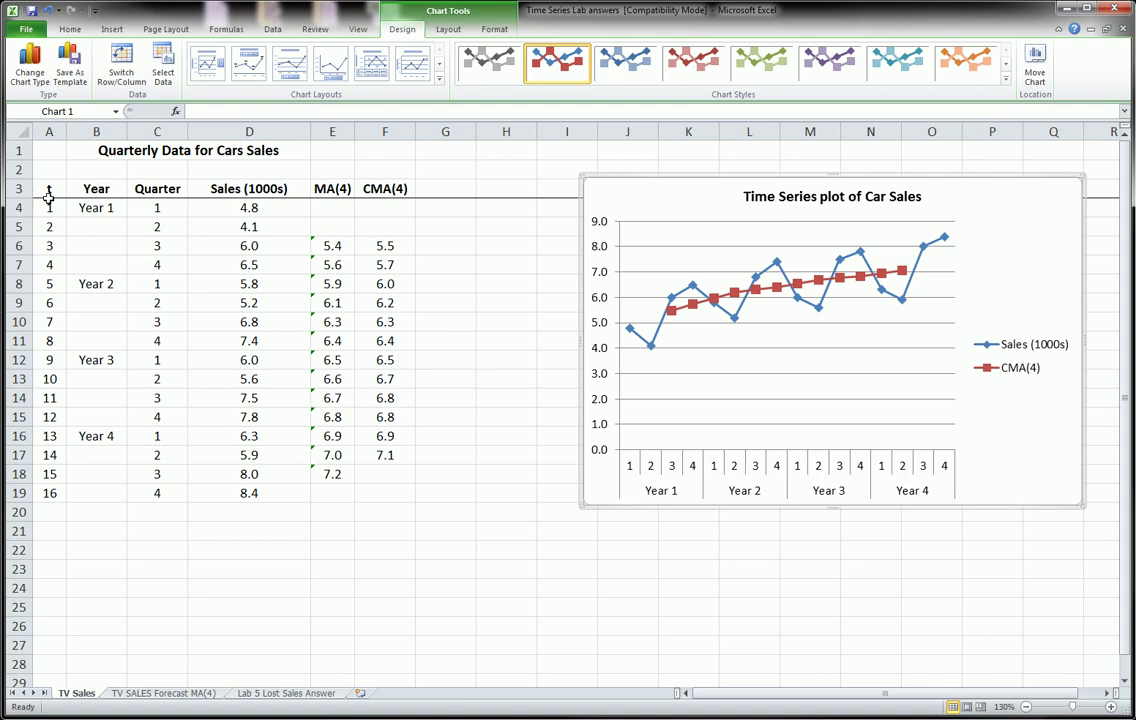
mouse_move(50, 180)
mouse_down()
mouse_move(38, 182)
mouse_move(56, 194)
mouse_up()
mouse_move(308, 180)
mouse_down()
mouse_move(392, 183)
mouse_move(340, 517)
mouse_move(318, 184)
mouse_up()
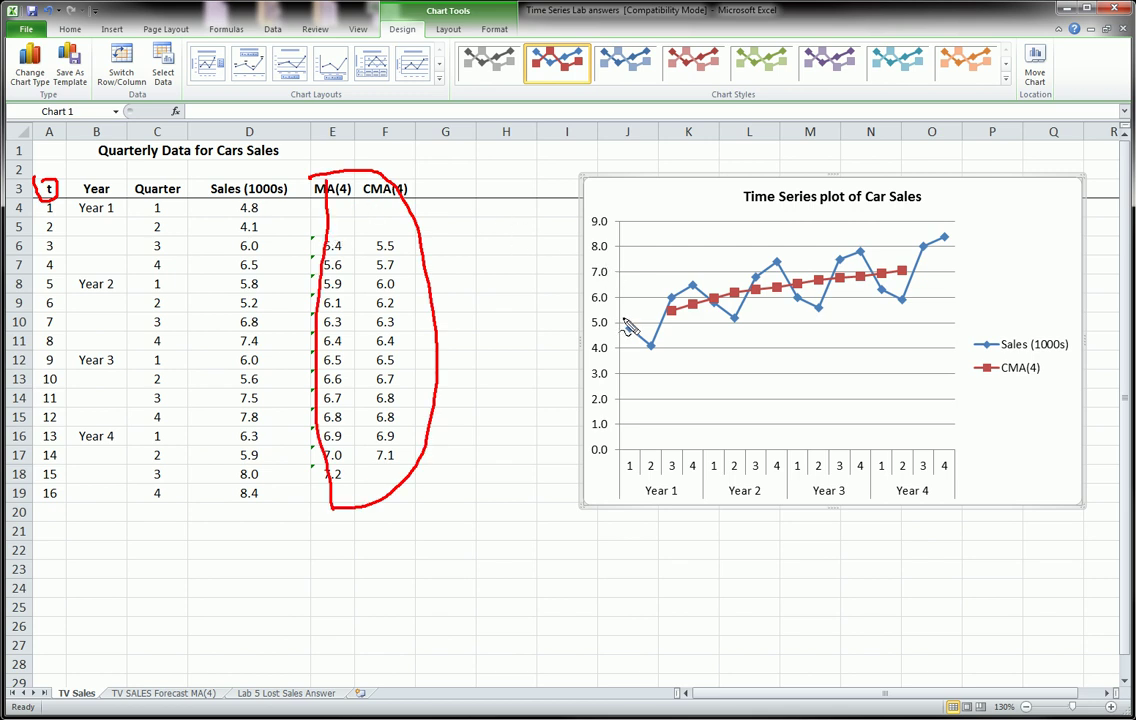
mouse_move(626, 328)
mouse_down()
mouse_move(690, 265)
mouse_move(955, 258)
mouse_up()
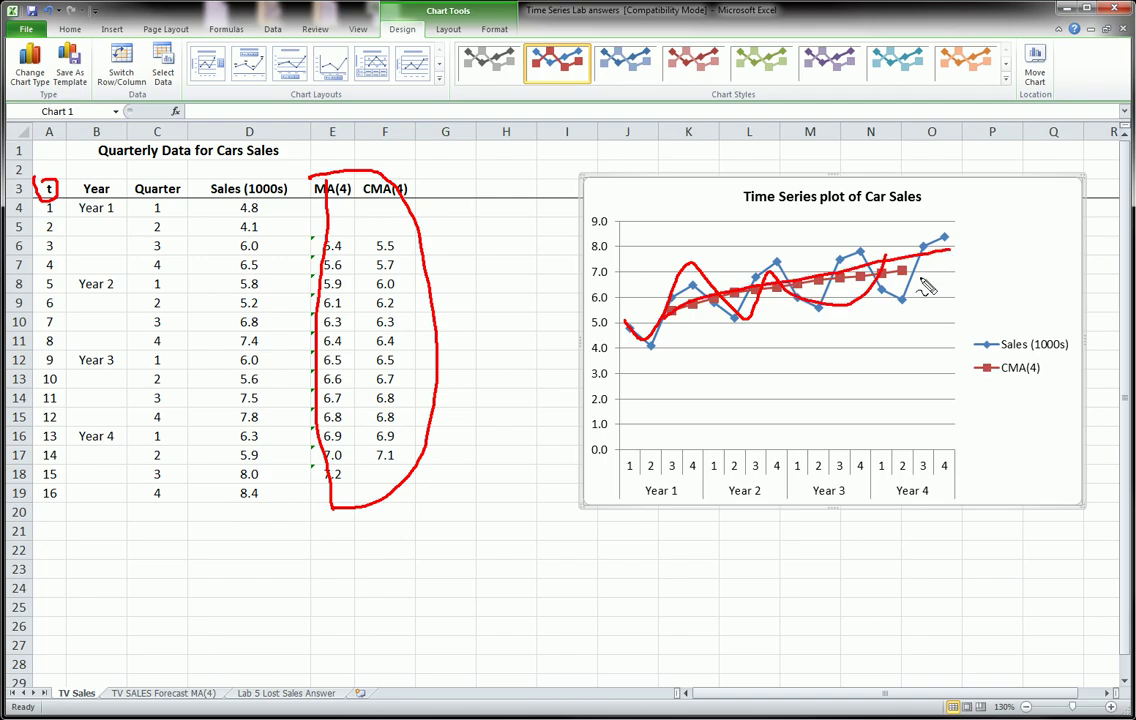
key(Escape)
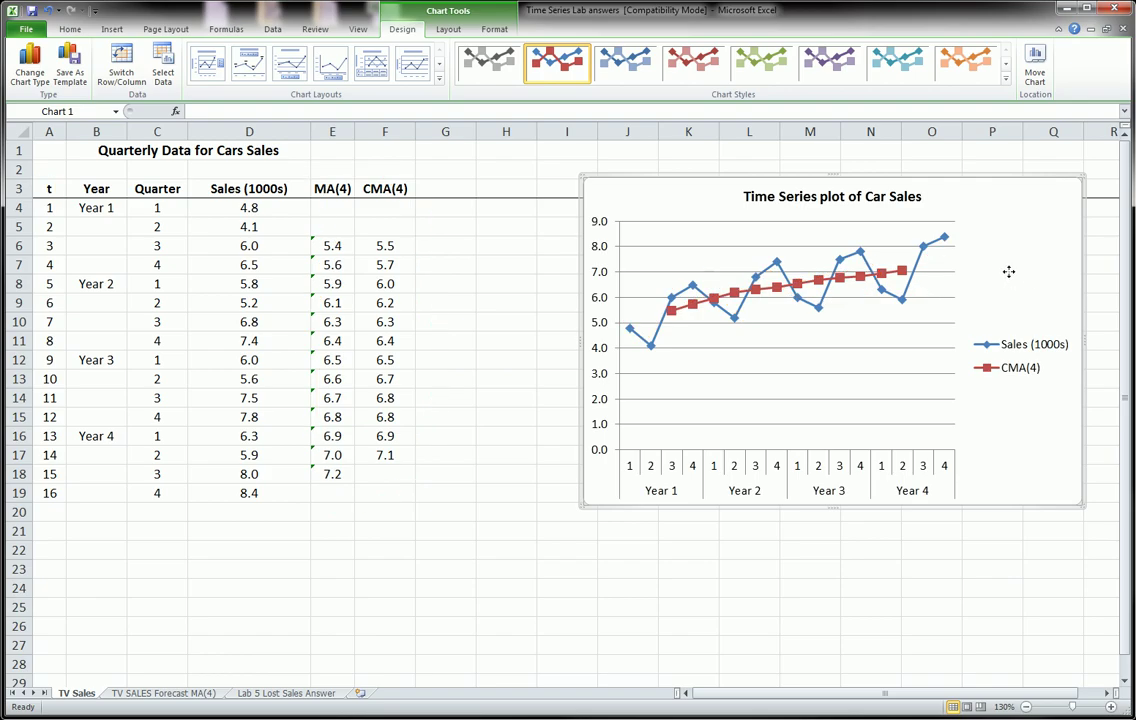
Step: Move the chart right to free columns G–J and ink 'Smooth' over the circled MA(4)/CMA(4), plus 'St It'
drag(1009, 271, 1080, 282)
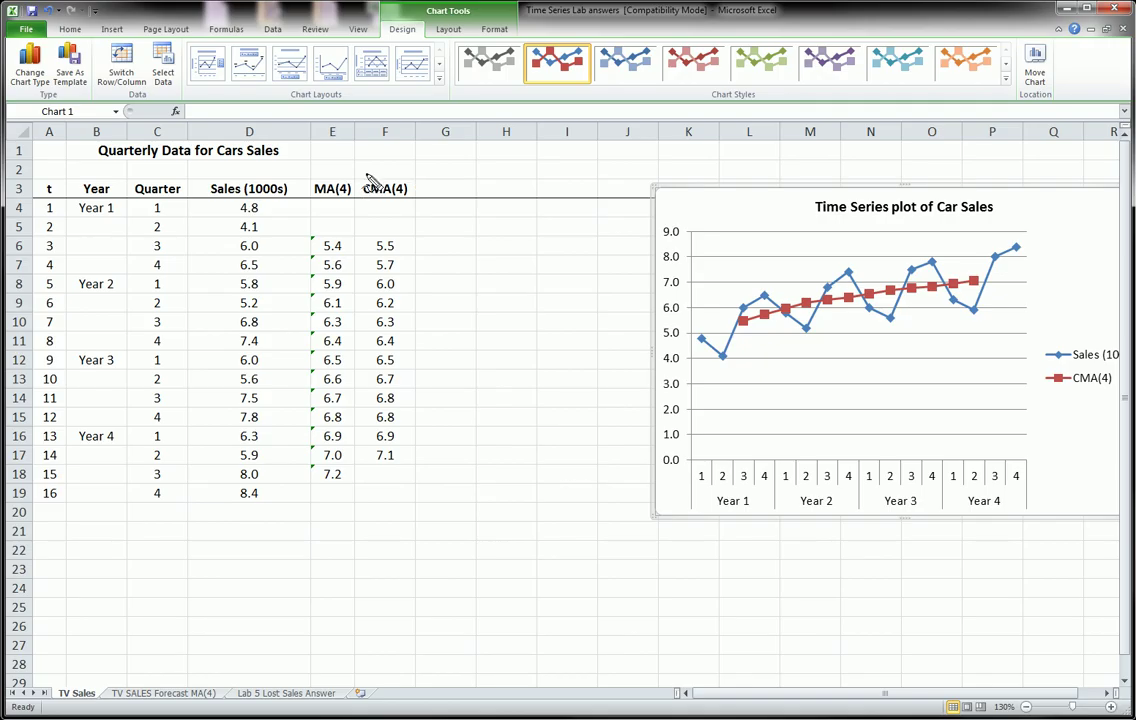
mouse_move(367, 177)
mouse_down()
mouse_move(370, 168)
mouse_move(382, 190)
mouse_up()
mouse_move(315, 177)
mouse_down()
mouse_move(350, 171)
mouse_move(408, 198)
mouse_move(312, 176)
mouse_move(413, 152)
mouse_up()
drag(310, 147, 330, 163)
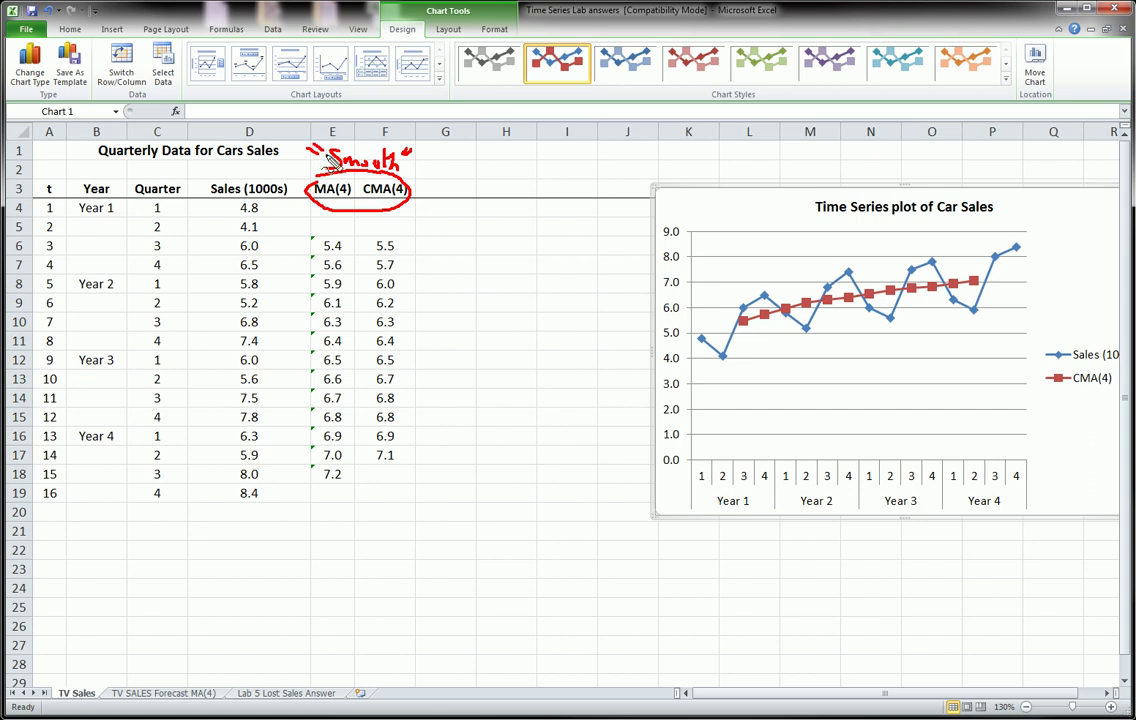
mouse_move(562, 147)
mouse_down()
mouse_move(568, 168)
mouse_move(553, 170)
mouse_move(578, 177)
mouse_move(577, 165)
mouse_move(619, 169)
mouse_move(632, 146)
mouse_move(634, 169)
mouse_move(645, 166)
mouse_up()
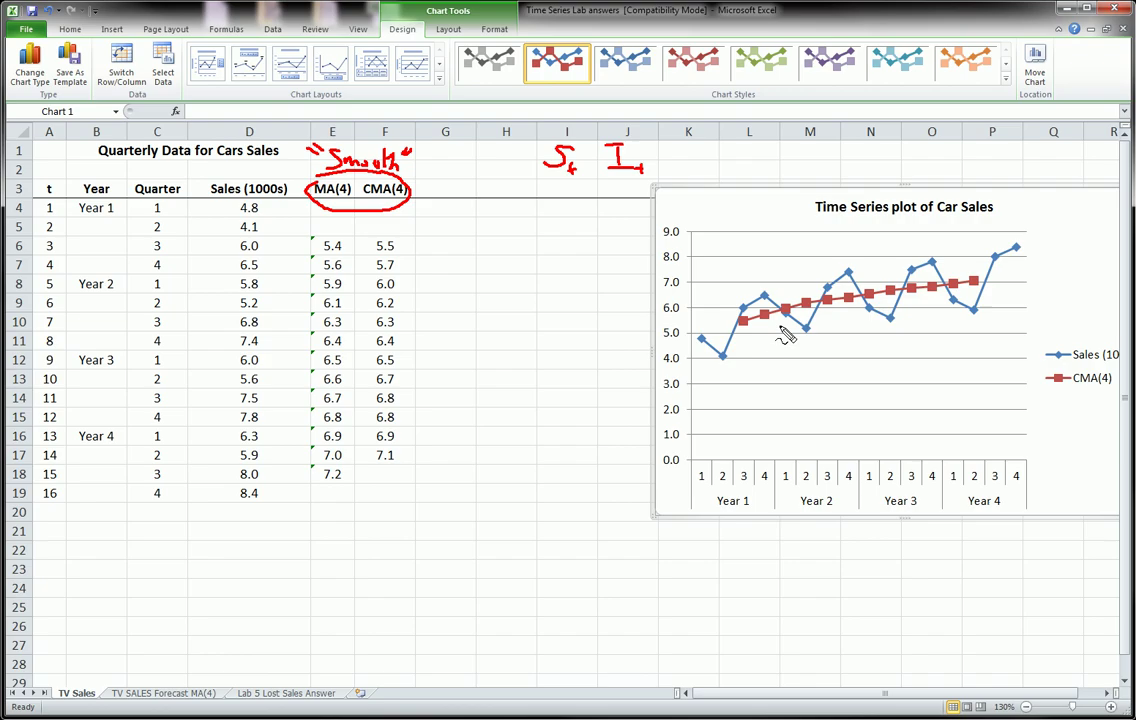
Step: Trace the smooth CMA(4) line, the wavy sales line and a rising trend line on the chart
drag(738, 322, 988, 288)
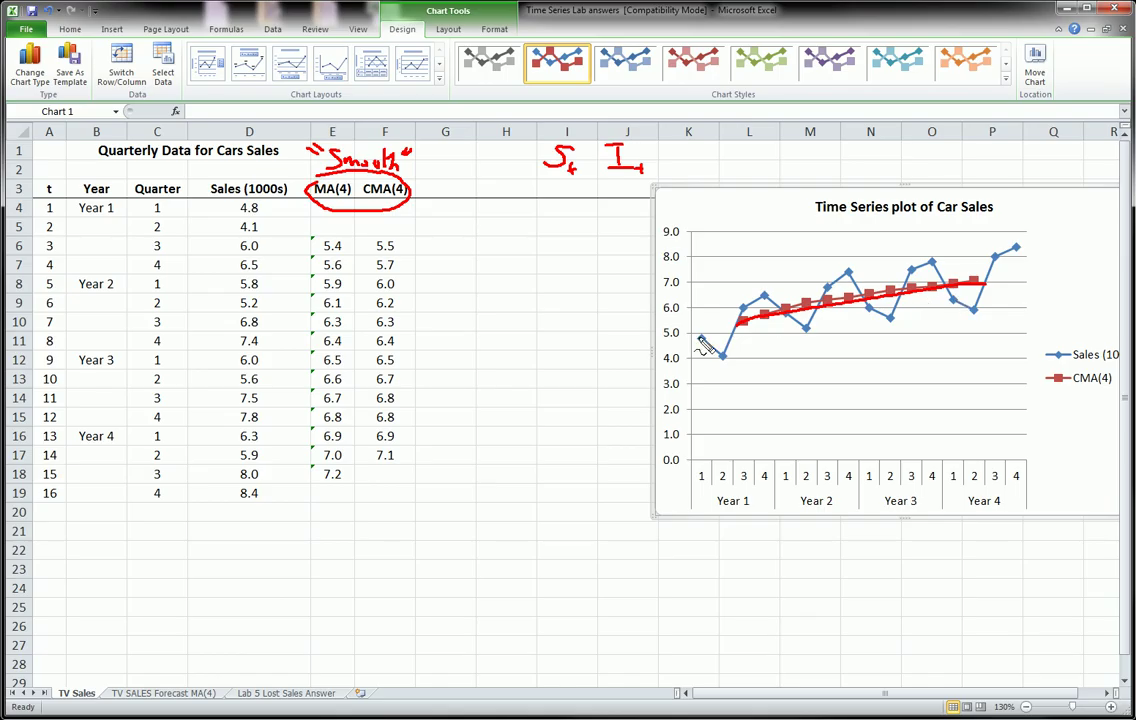
mouse_move(700, 338)
mouse_down()
mouse_move(738, 322)
mouse_move(800, 332)
mouse_move(845, 276)
mouse_move(925, 268)
mouse_move(974, 308)
mouse_move(1008, 266)
mouse_up()
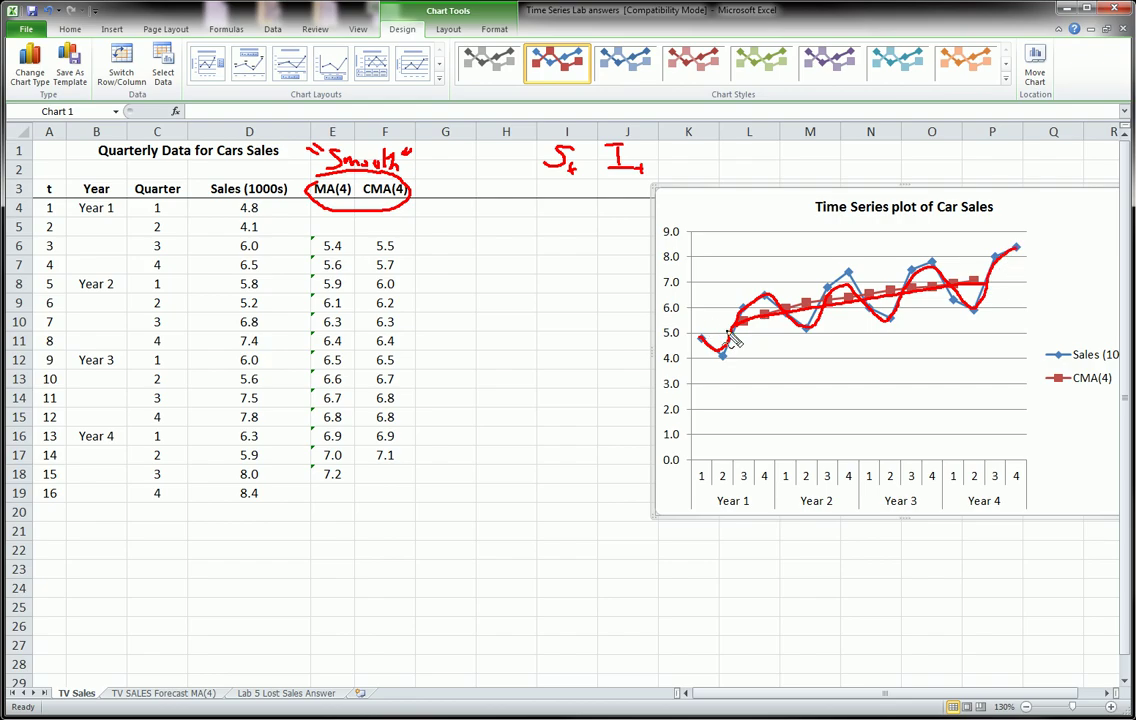
drag(717, 330, 1024, 270)
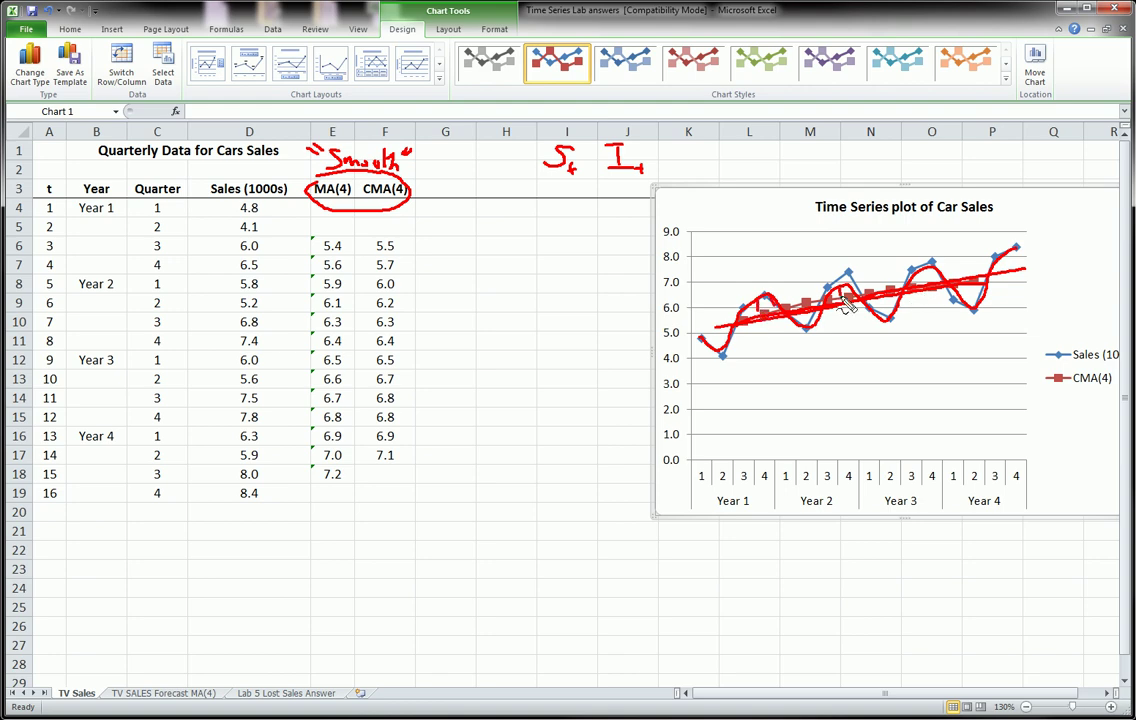
Step: Circle the 'St It' note and the Sales (1000s) header, adding an arrow toward St It
mouse_move(536, 158)
mouse_down()
mouse_move(650, 140)
mouse_move(622, 198)
mouse_move(530, 145)
mouse_up()
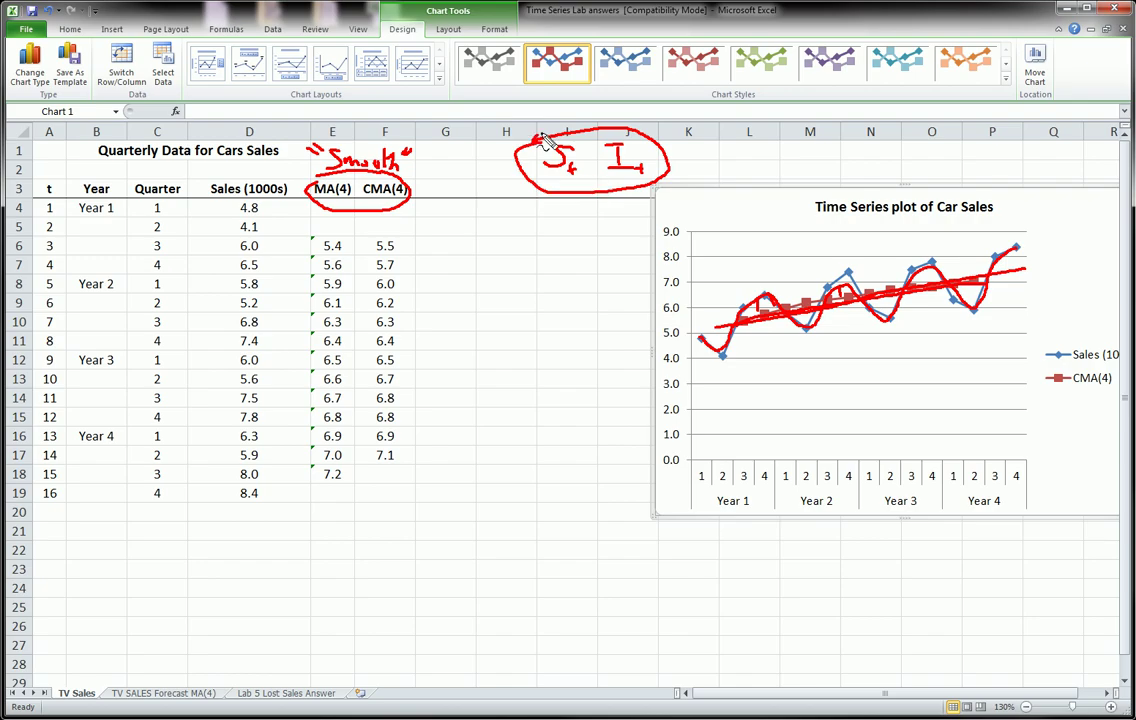
mouse_move(483, 126)
mouse_down()
mouse_move(583, 167)
mouse_move(490, 137)
mouse_up()
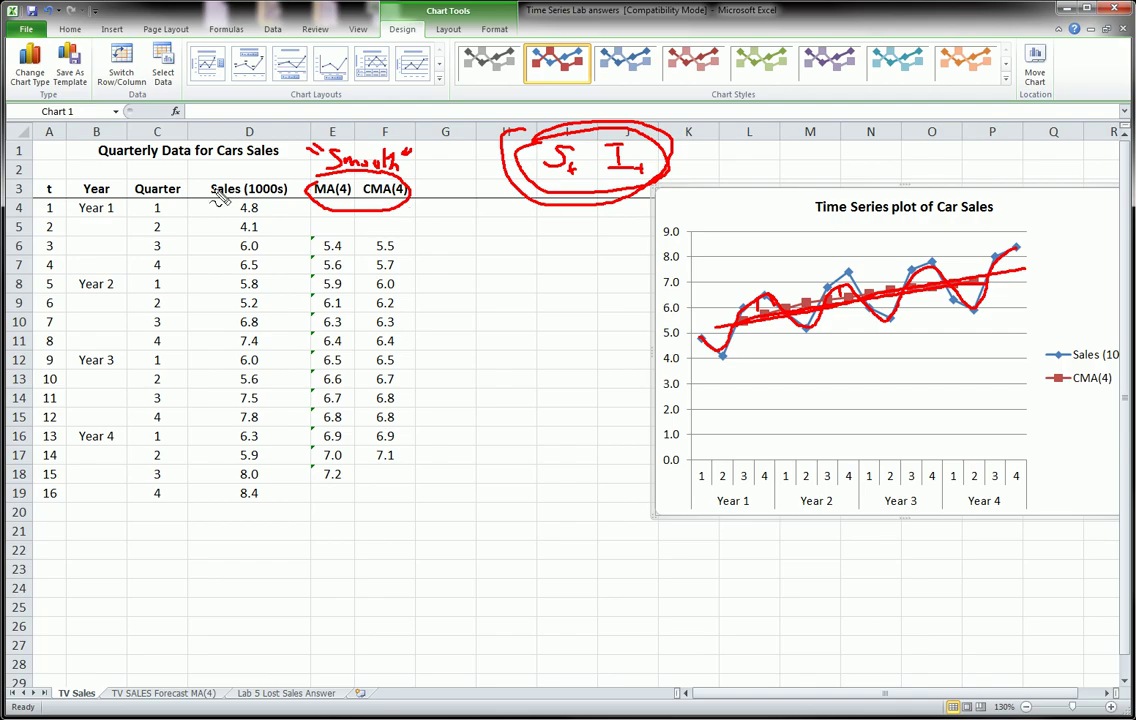
mouse_move(205, 180)
mouse_down()
mouse_move(272, 178)
mouse_move(205, 201)
mouse_move(203, 184)
mouse_up()
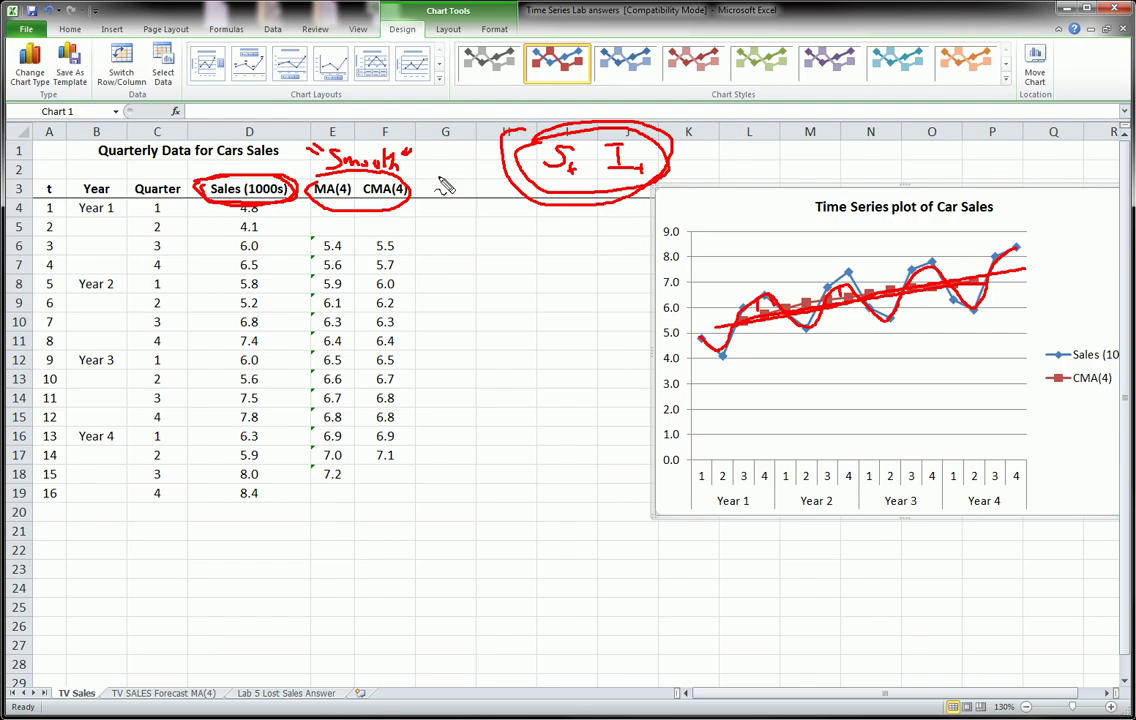
mouse_move(465, 135)
mouse_down()
mouse_move(585, 115)
mouse_move(540, 208)
mouse_up()
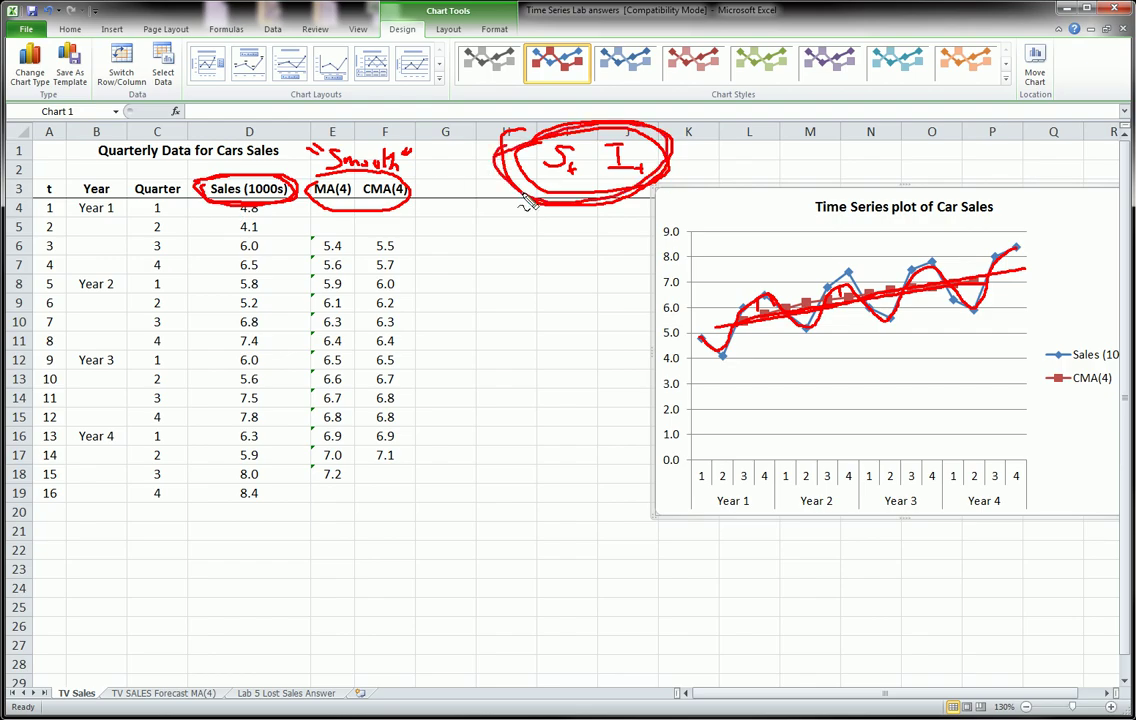
drag(469, 228, 505, 193)
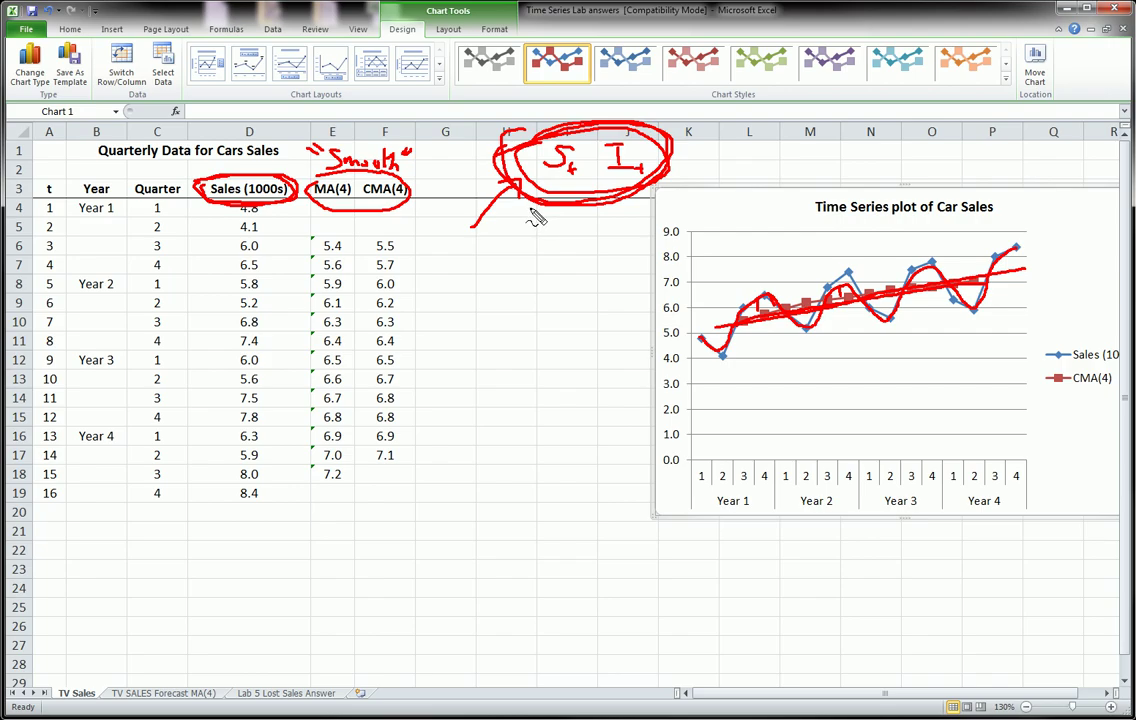
Step: Clear the ink and enter the header 'St, It' in cell G3
key(Escape)
click(460, 189)
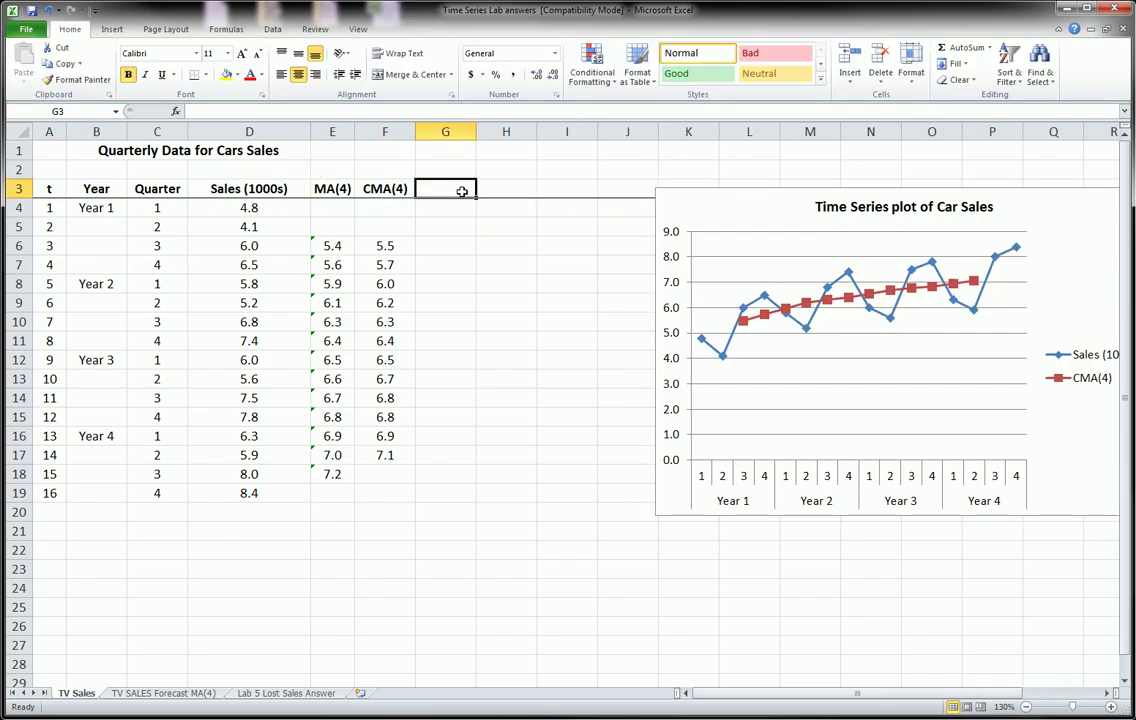
text(S)
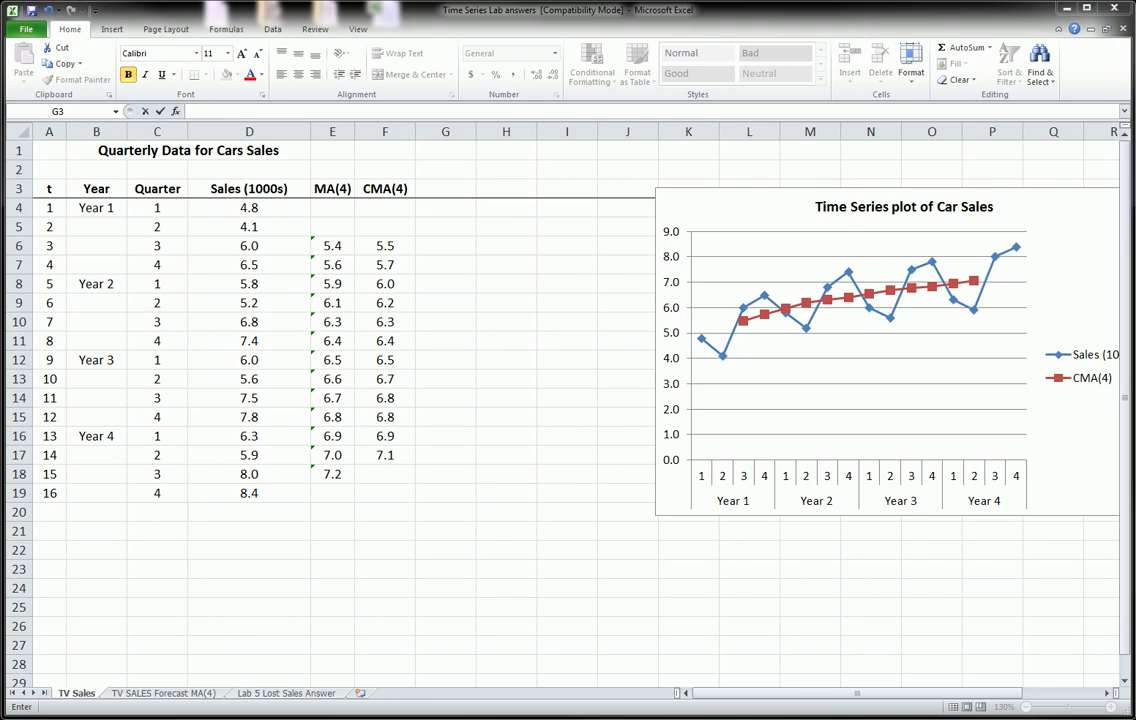
click(462, 189)
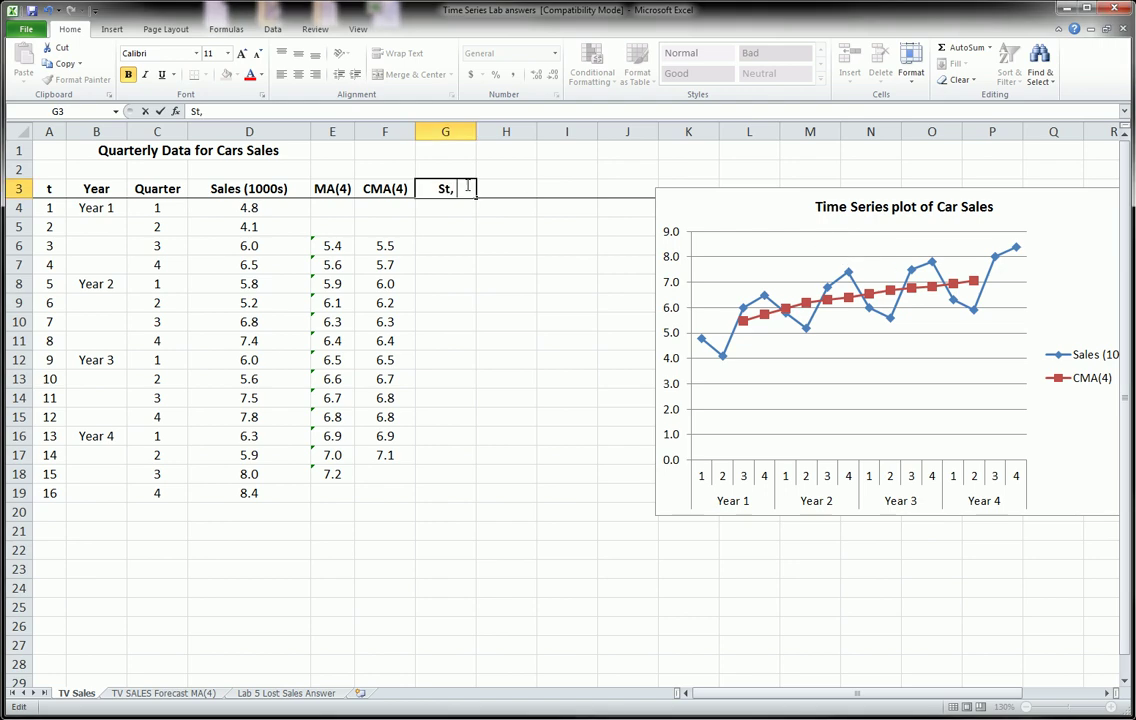
text(St, It)
key(Return)
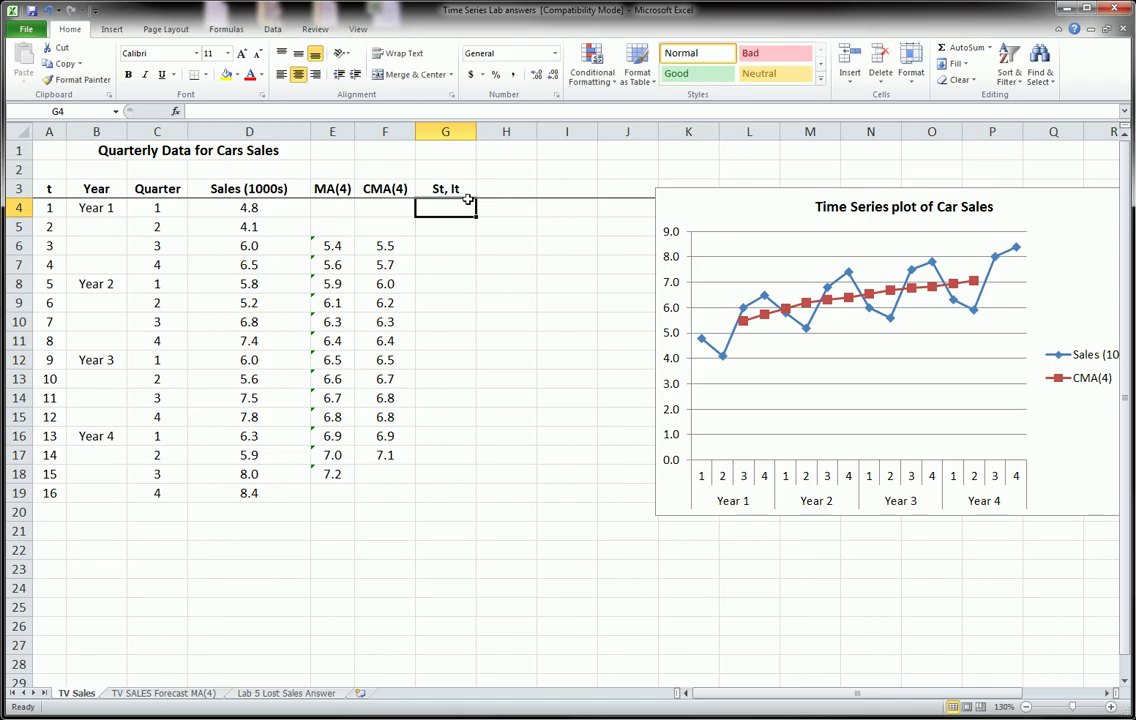
Step: Format the t of St in G3 as a subscript
click(447, 188)
double_click(458, 189)
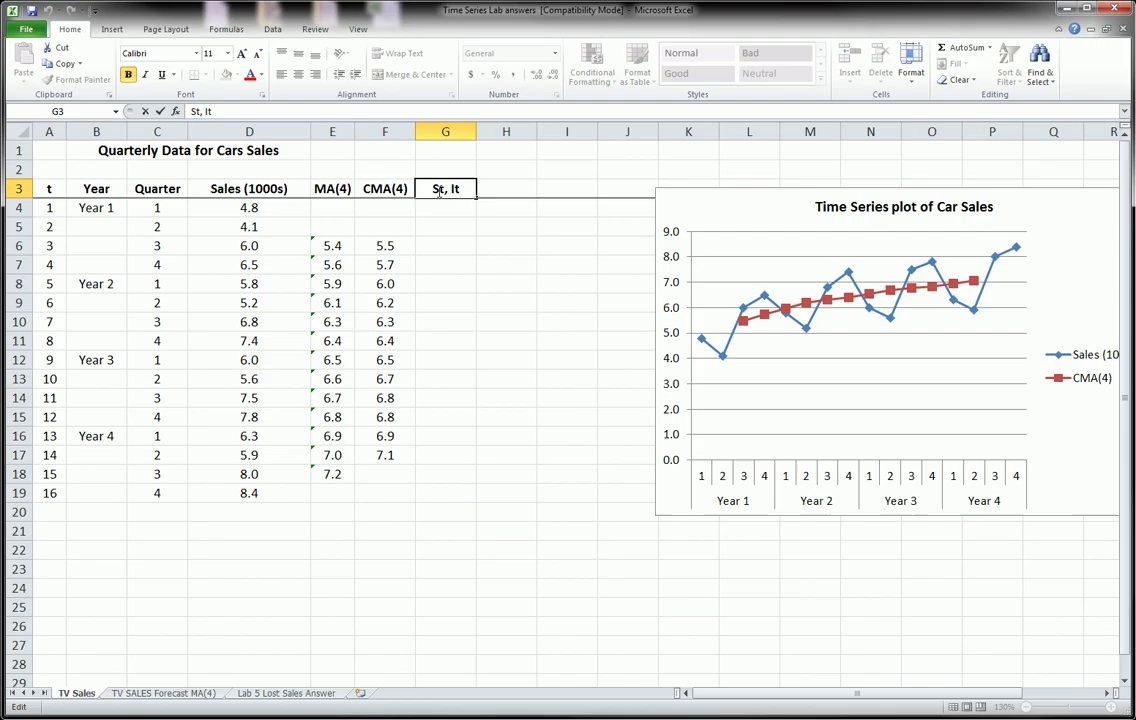
drag(443, 190, 438, 190)
key(ctrl+1)
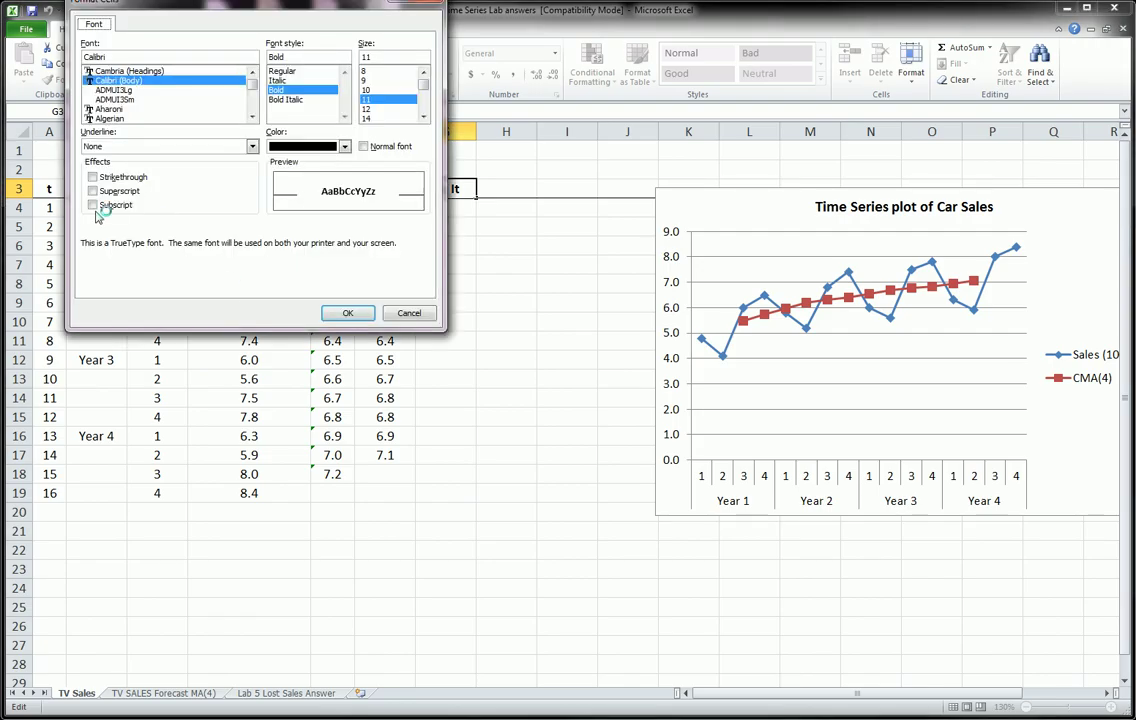
click(97, 206)
click(336, 313)
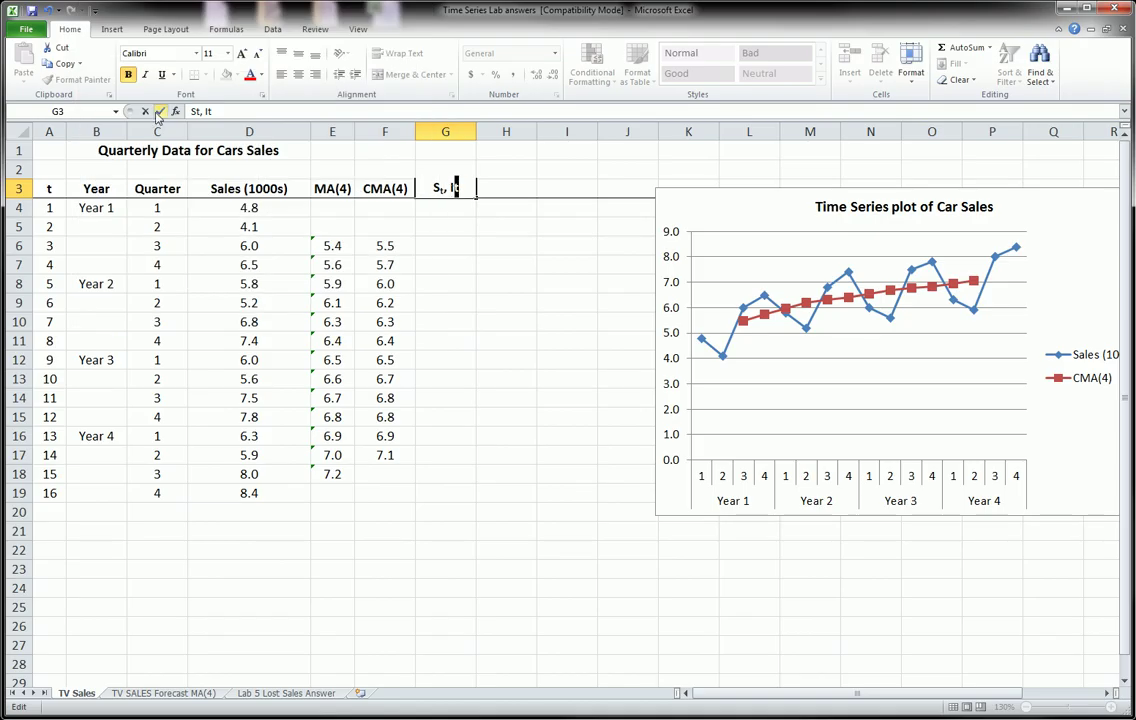
Step: Format the t of It in G3 as a subscript too
click(263, 97)
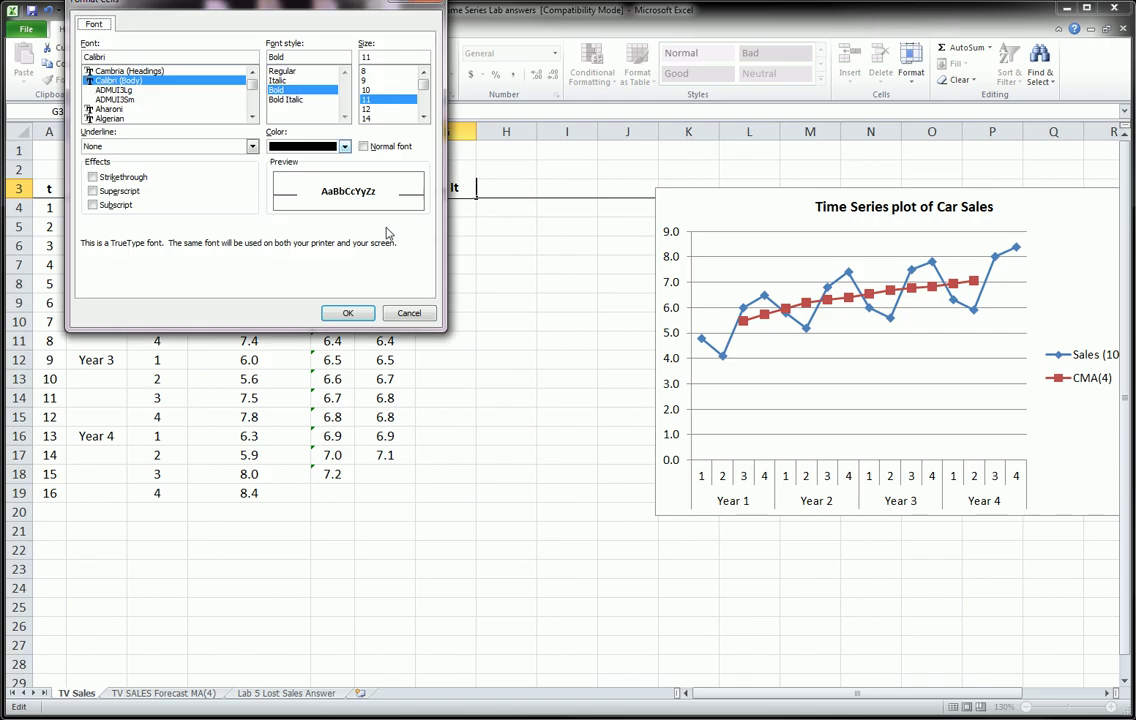
click(91, 206)
click(337, 311)
drag(460, 249, 469, 237)
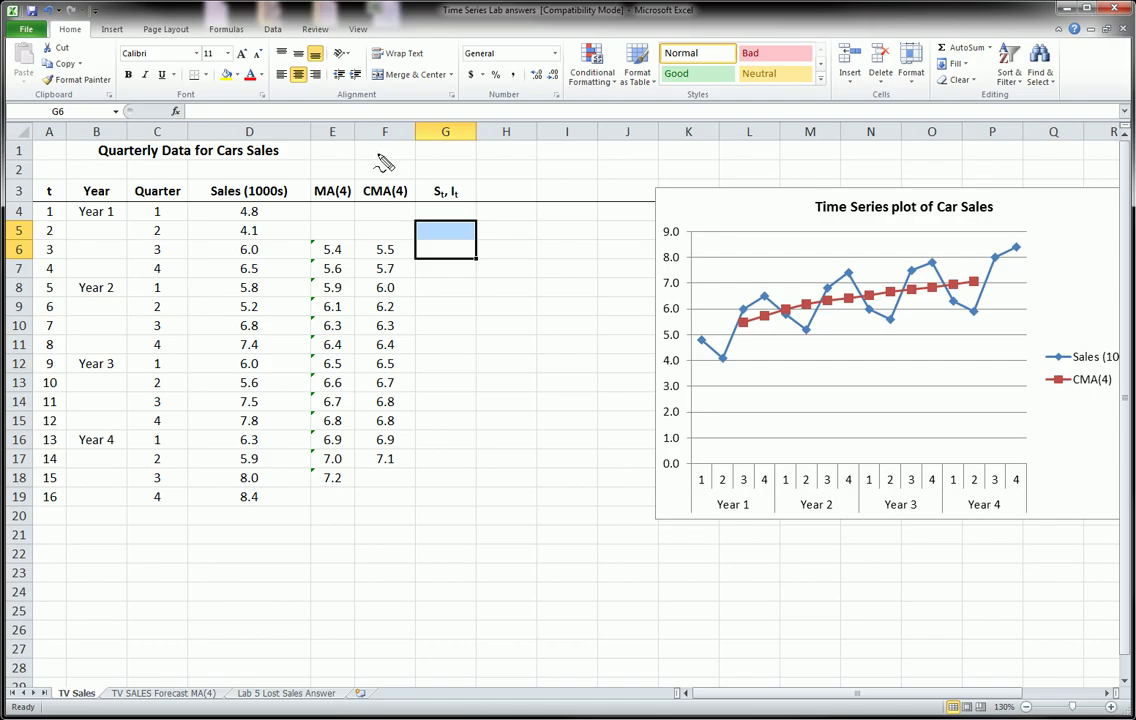
mouse_move(381, 158)
mouse_down()
mouse_move(399, 151)
mouse_move(397, 185)
mouse_move(435, 158)
mouse_move(466, 161)
mouse_move(462, 174)
mouse_move(491, 184)
mouse_move(495, 171)
mouse_move(586, 171)
mouse_move(585, 145)
mouse_move(592, 177)
mouse_move(672, 147)
mouse_move(665, 167)
mouse_move(682, 162)
mouse_up()
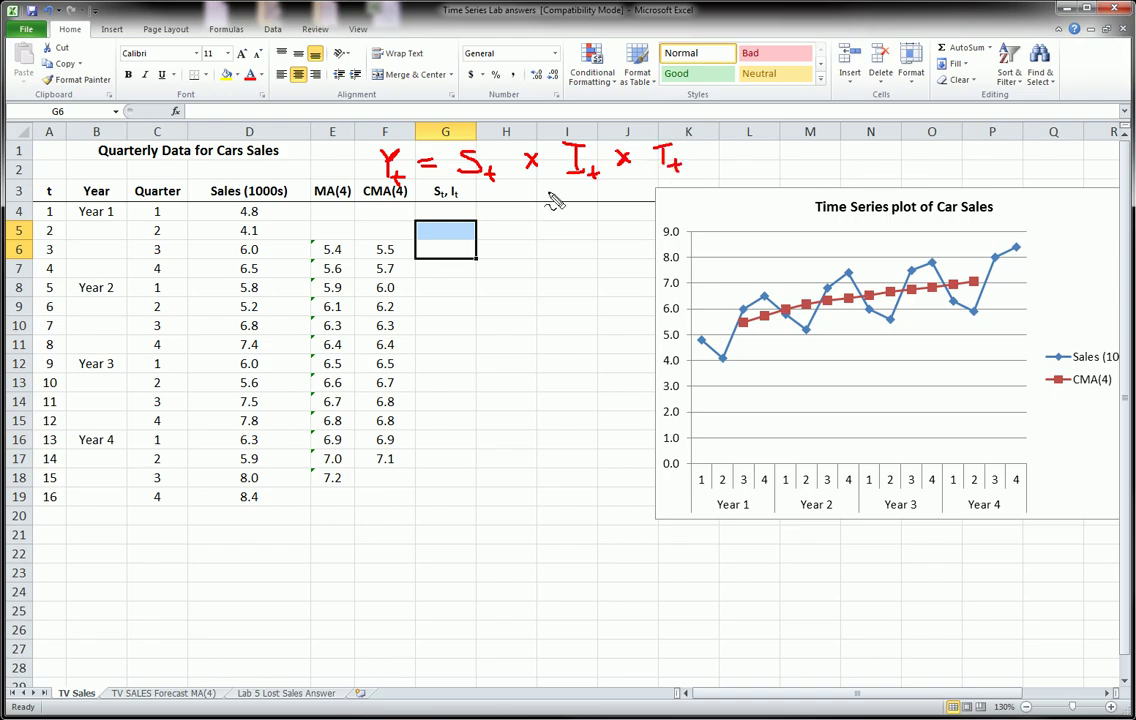
mouse_move(453, 169)
mouse_down()
mouse_move(527, 183)
mouse_move(598, 177)
mouse_up()
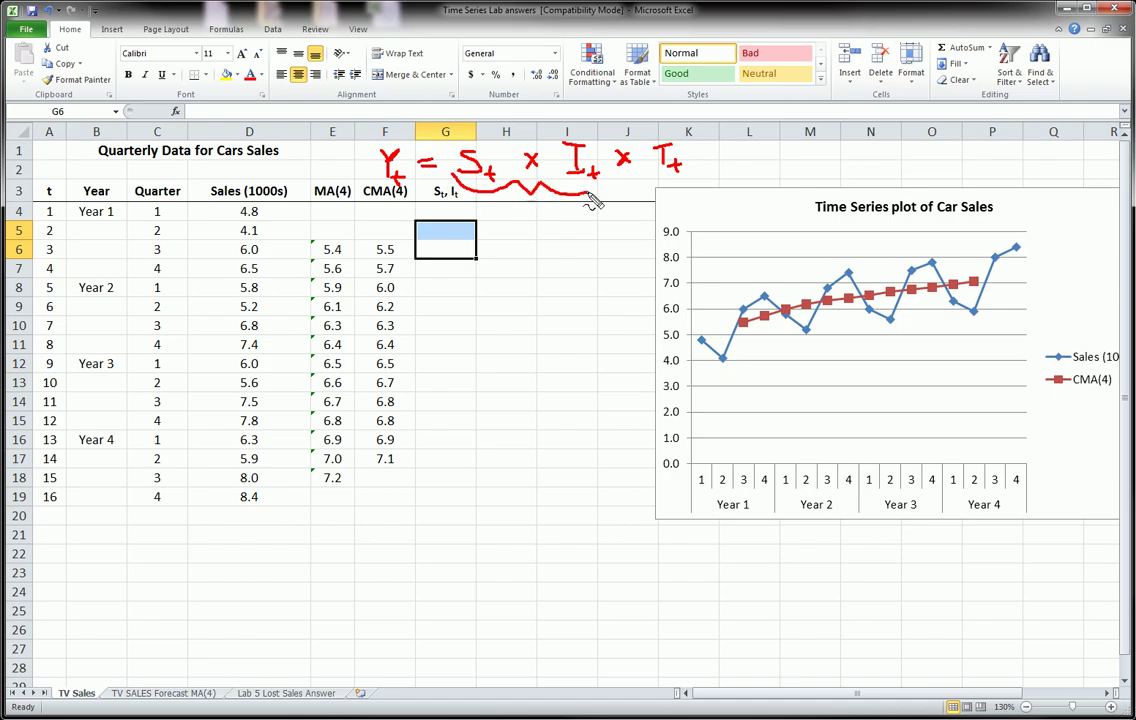
drag(466, 184, 470, 190)
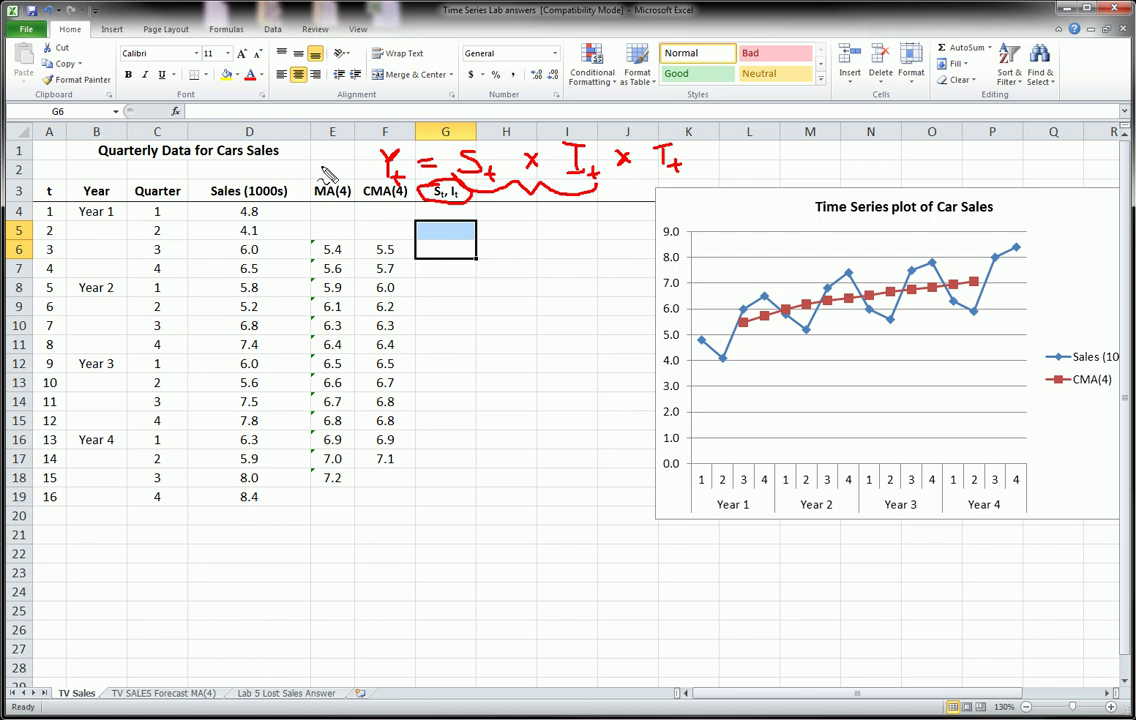
mouse_move(374, 157)
mouse_down()
mouse_move(245, 179)
mouse_move(262, 187)
mouse_up()
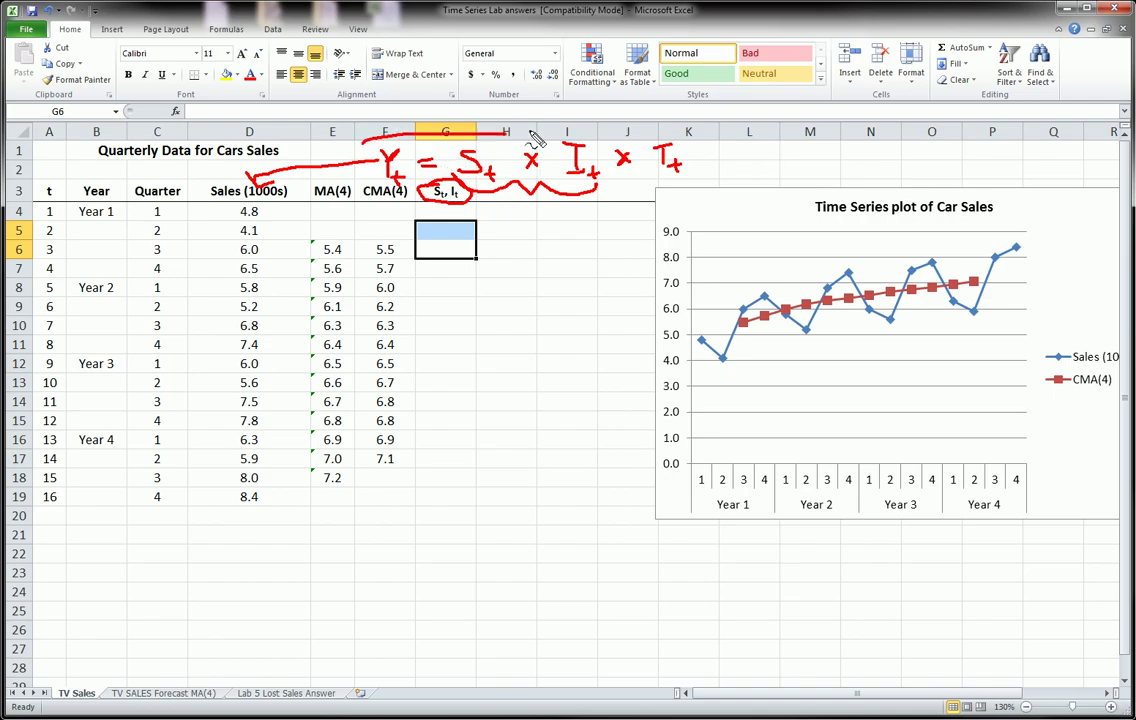
mouse_move(535, 138)
mouse_down()
mouse_move(723, 139)
mouse_move(568, 190)
mouse_move(350, 192)
mouse_move(360, 128)
mouse_up()
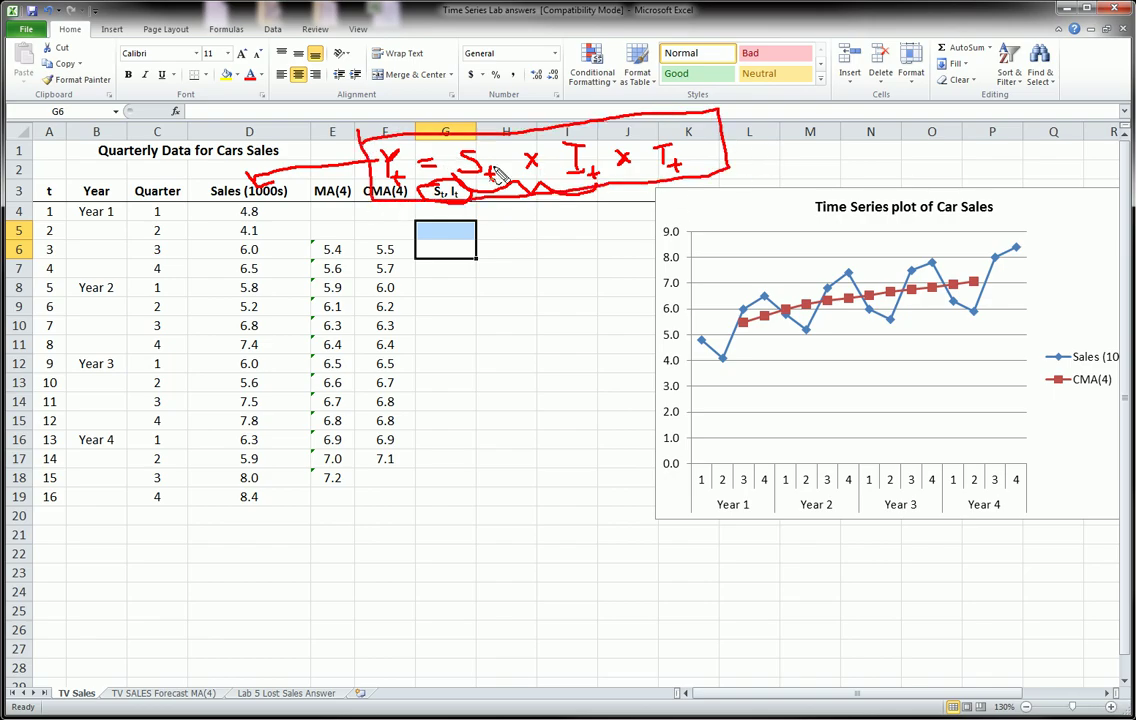
Step: Enter =D6/F6 in G6 to divide the sales value by its CMA
key(Escape)
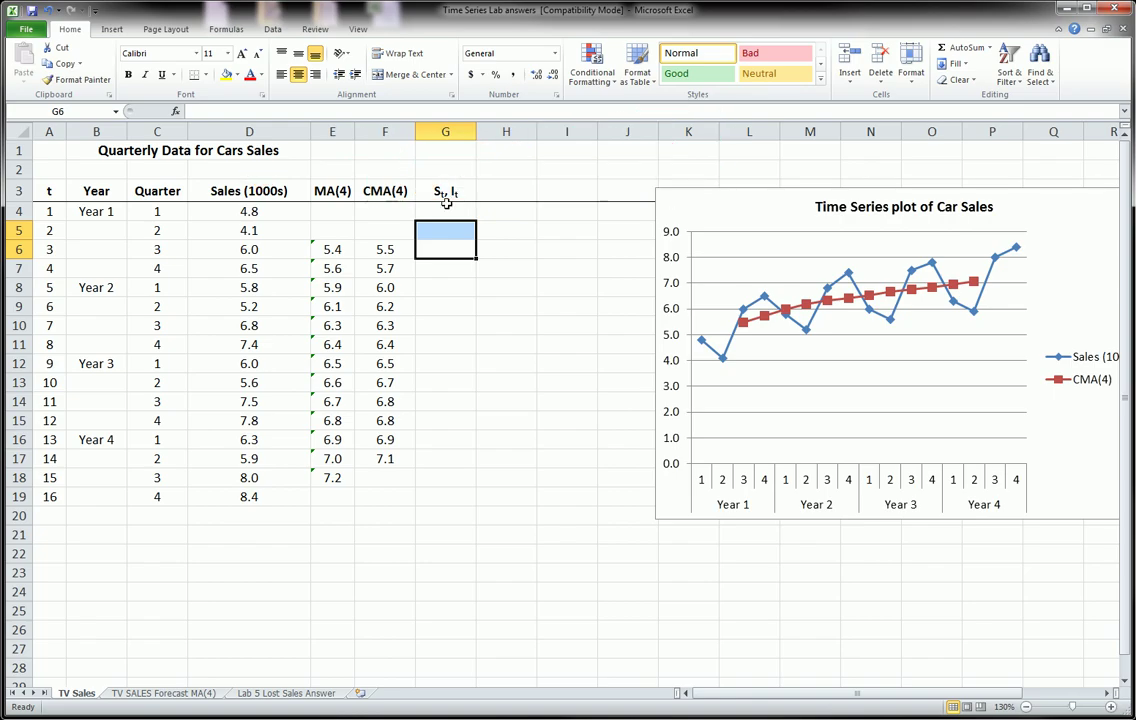
click(453, 251)
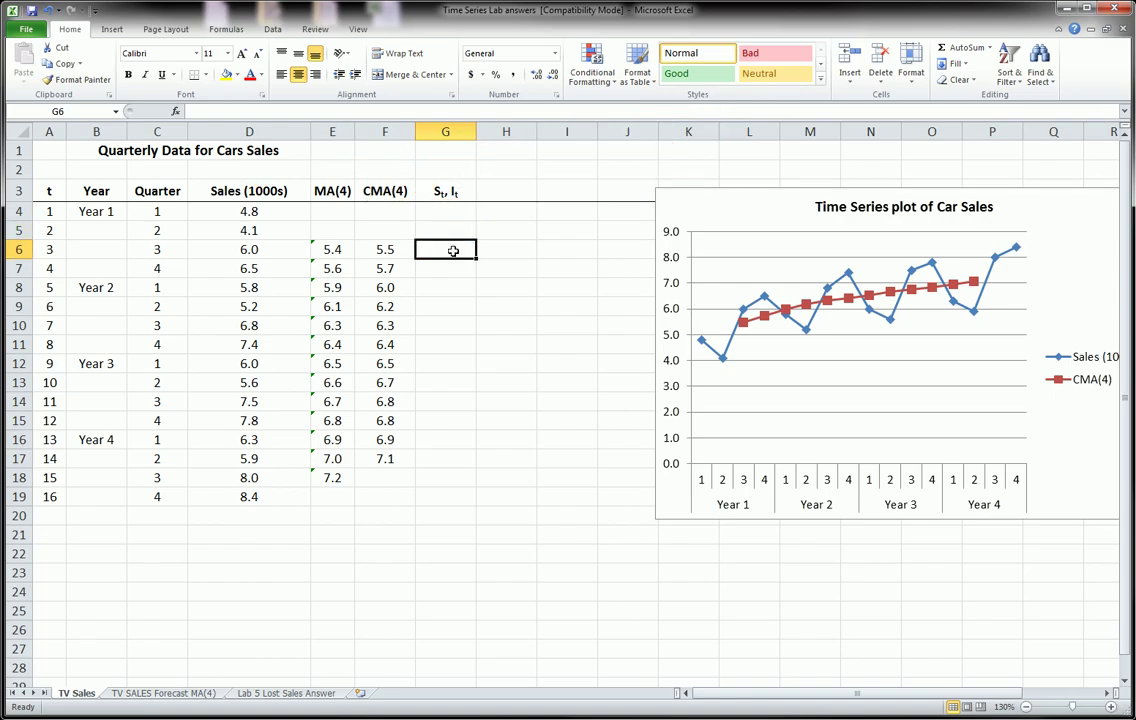
click(390, 254)
click(438, 251)
text(=)
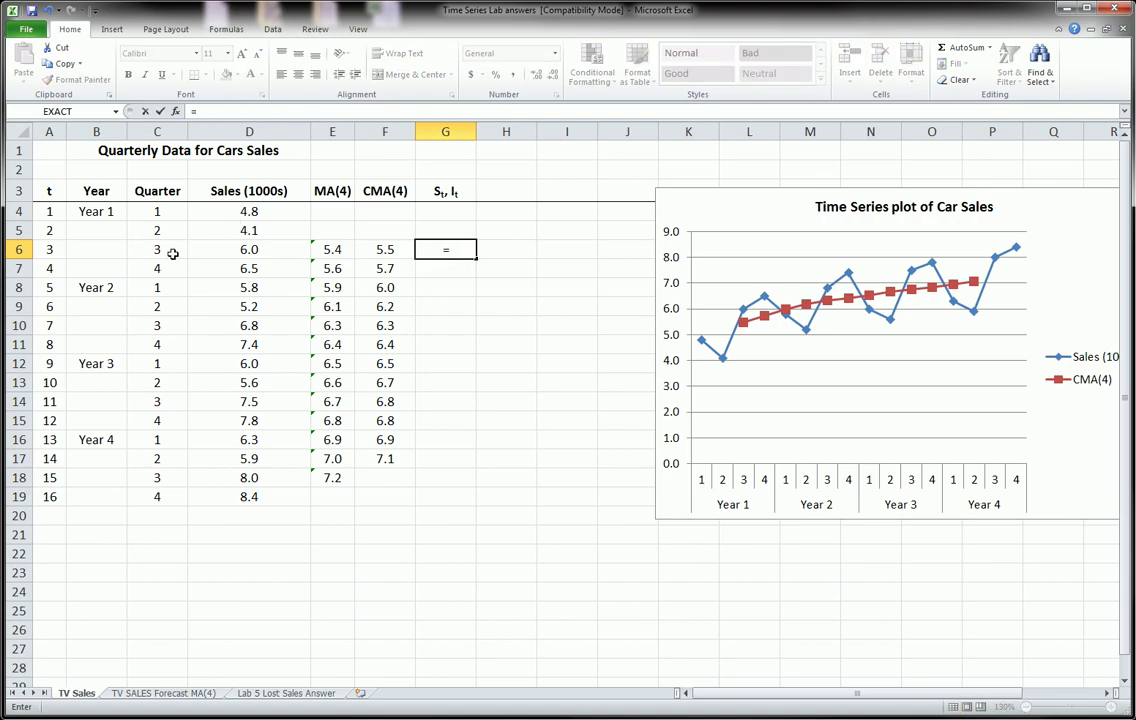
click(236, 253)
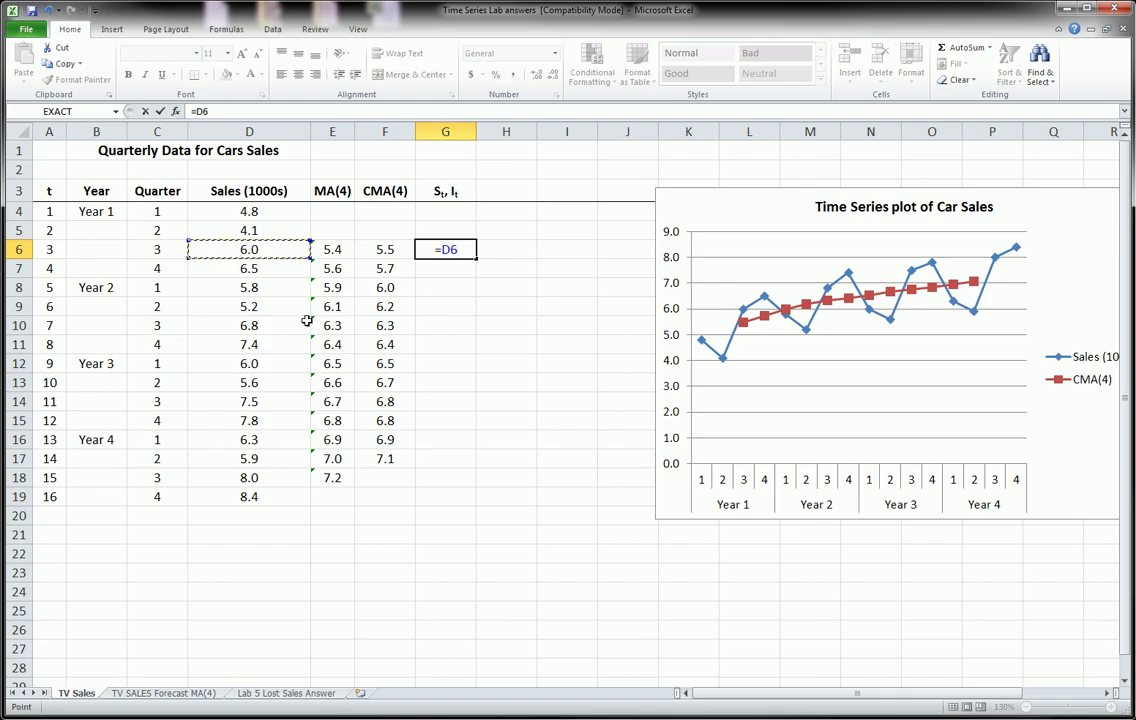
text(/)
click(388, 248)
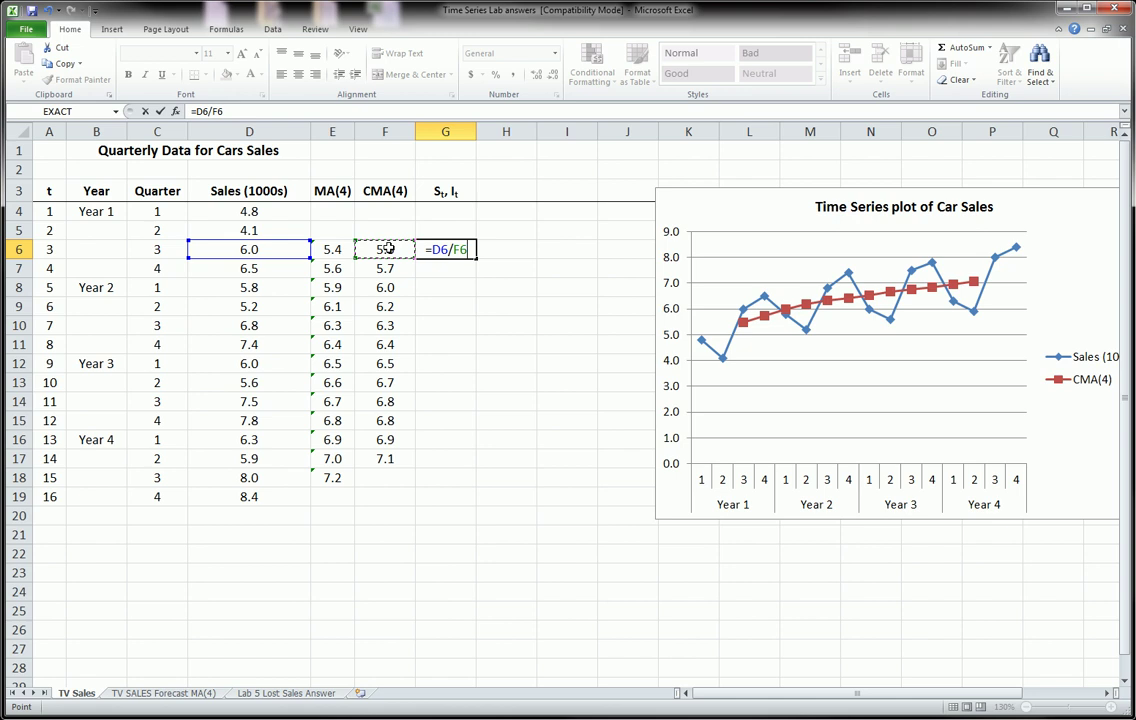
key(Return)
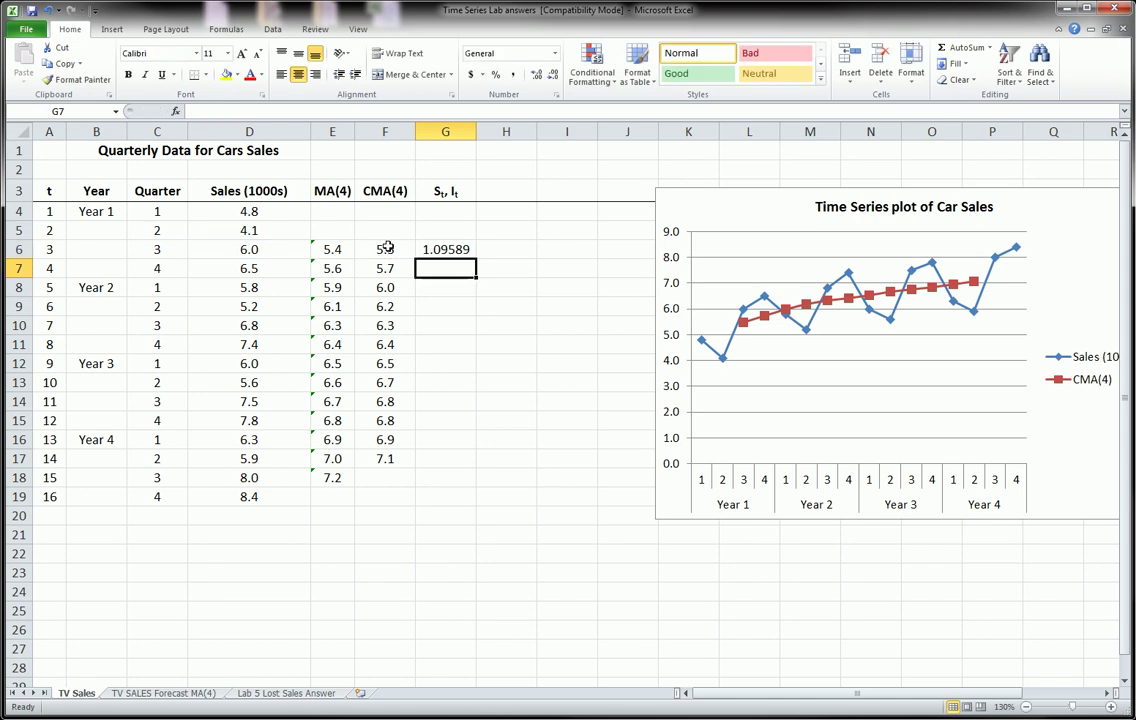
Step: Reduce the G6 ratio's displayed decimals to two places
click(456, 247)
click(553, 75)
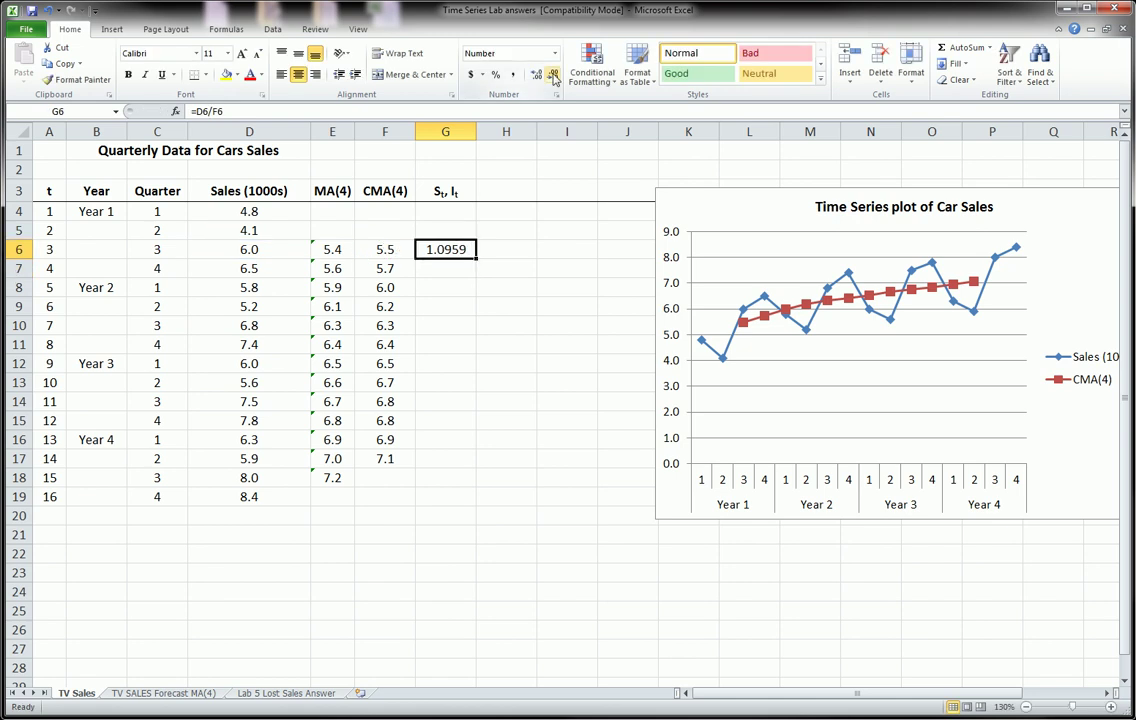
click(553, 75)
click(553, 75)
Step: Fill the ratio formula down through G17
drag(478, 259, 478, 466)
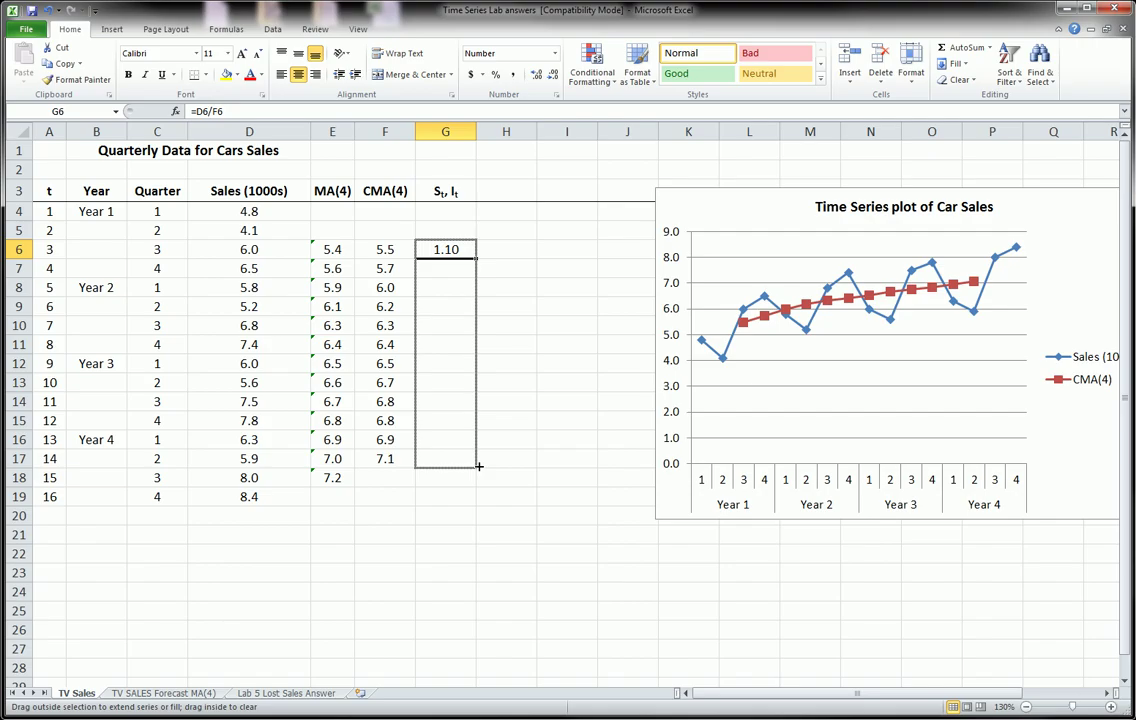
drag(478, 466, 480, 470)
drag(385, 249, 381, 458)
click(553, 213)
click(446, 168)
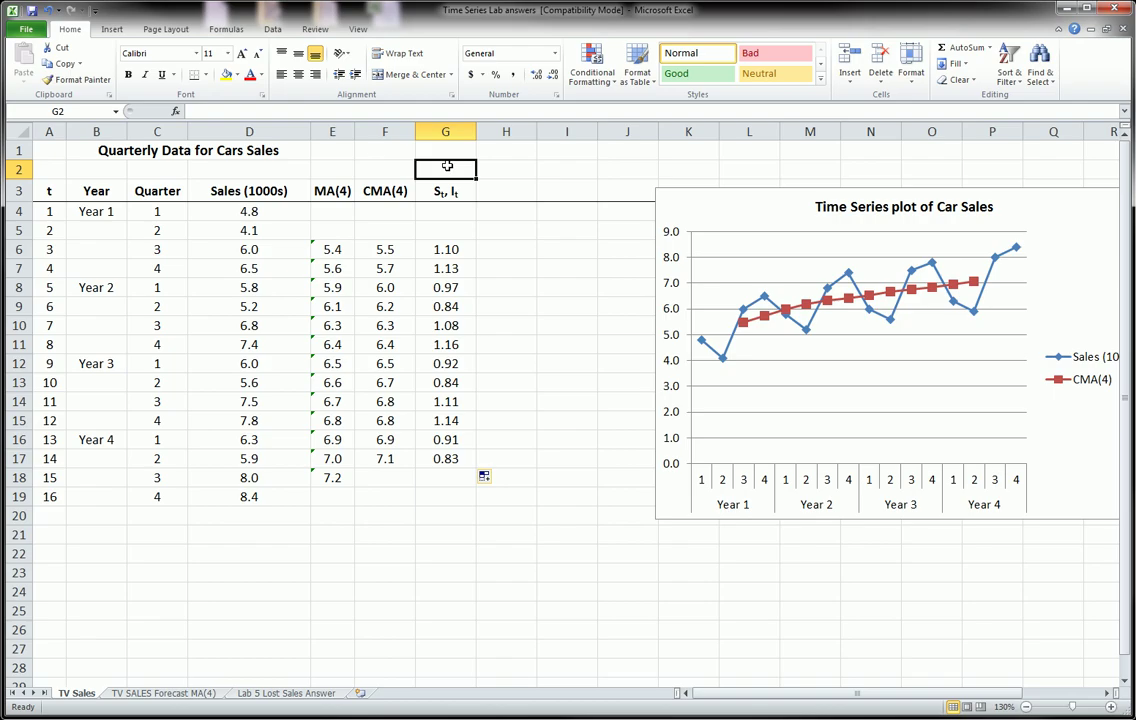
Step: Label D2 'aka Yt' with a subscript t
click(227, 166)
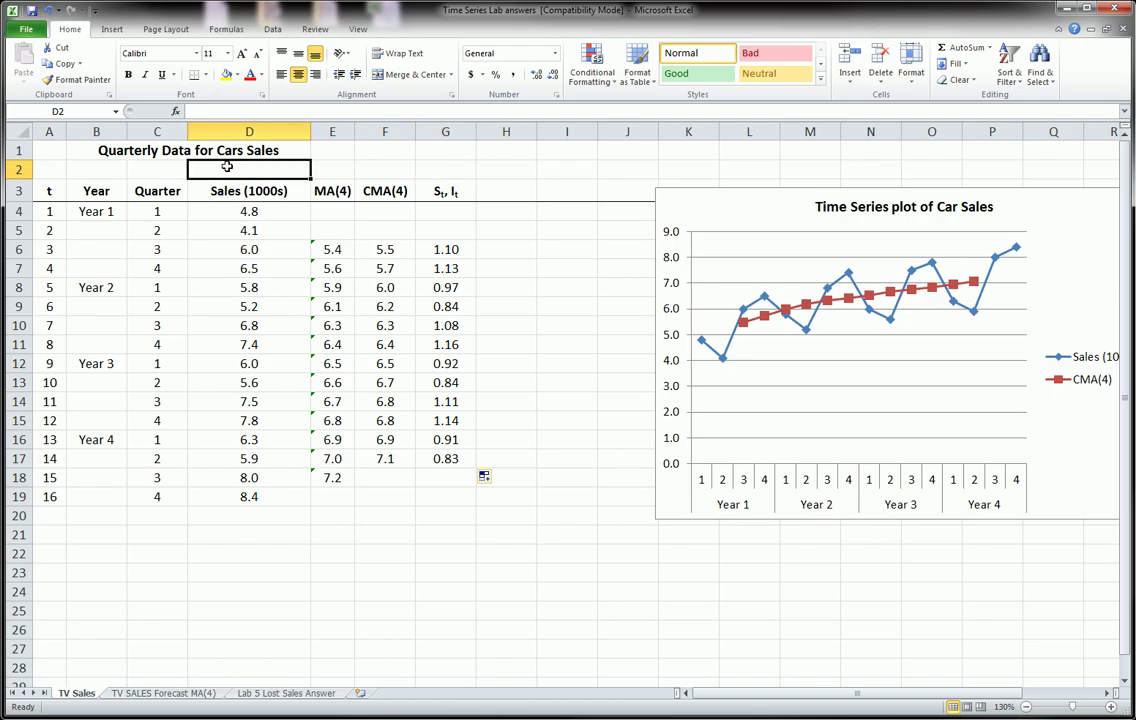
text(aka)
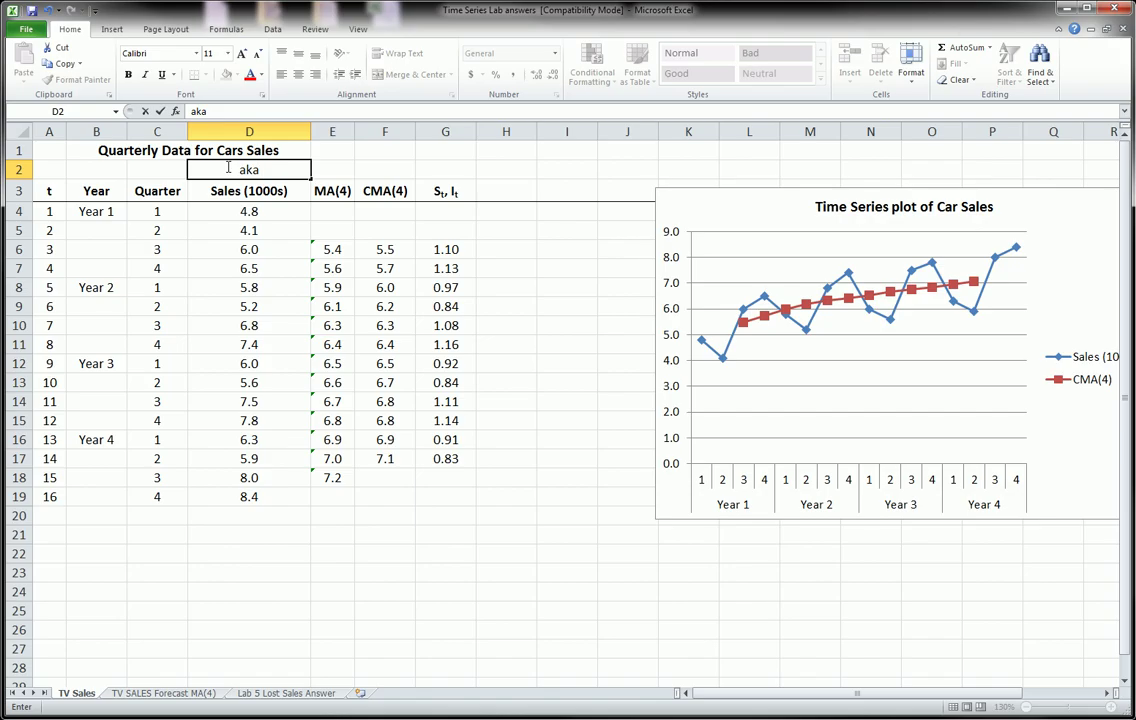
text( Yt)
click(261, 95)
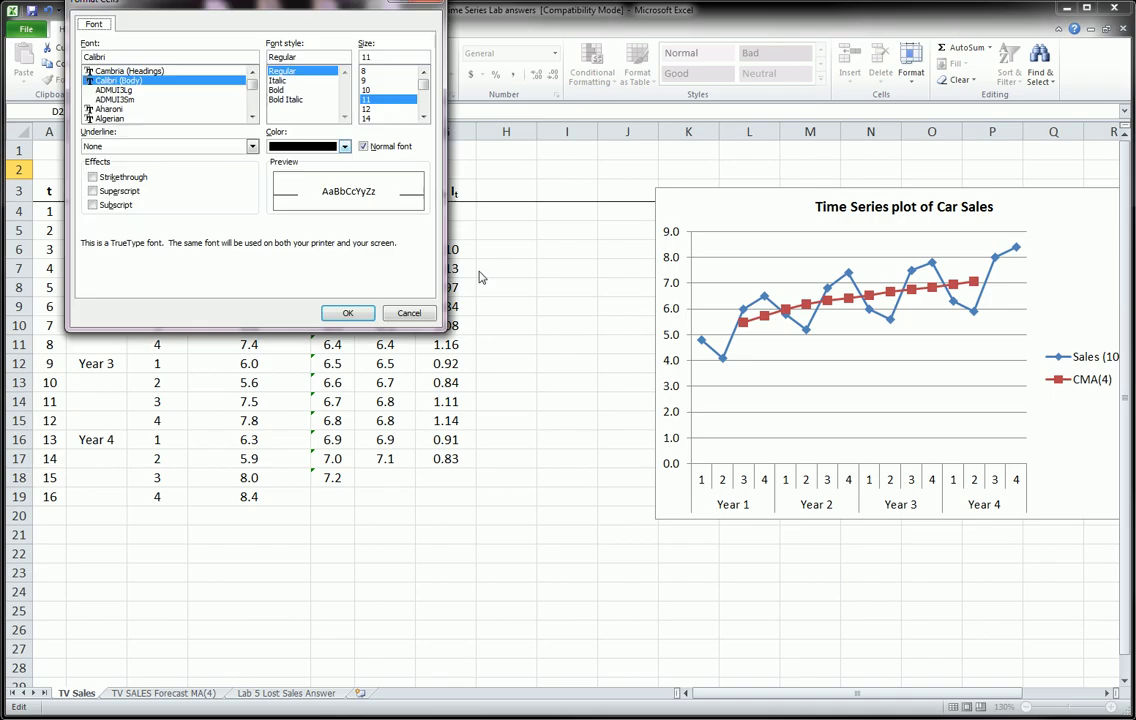
click(90, 205)
click(335, 312)
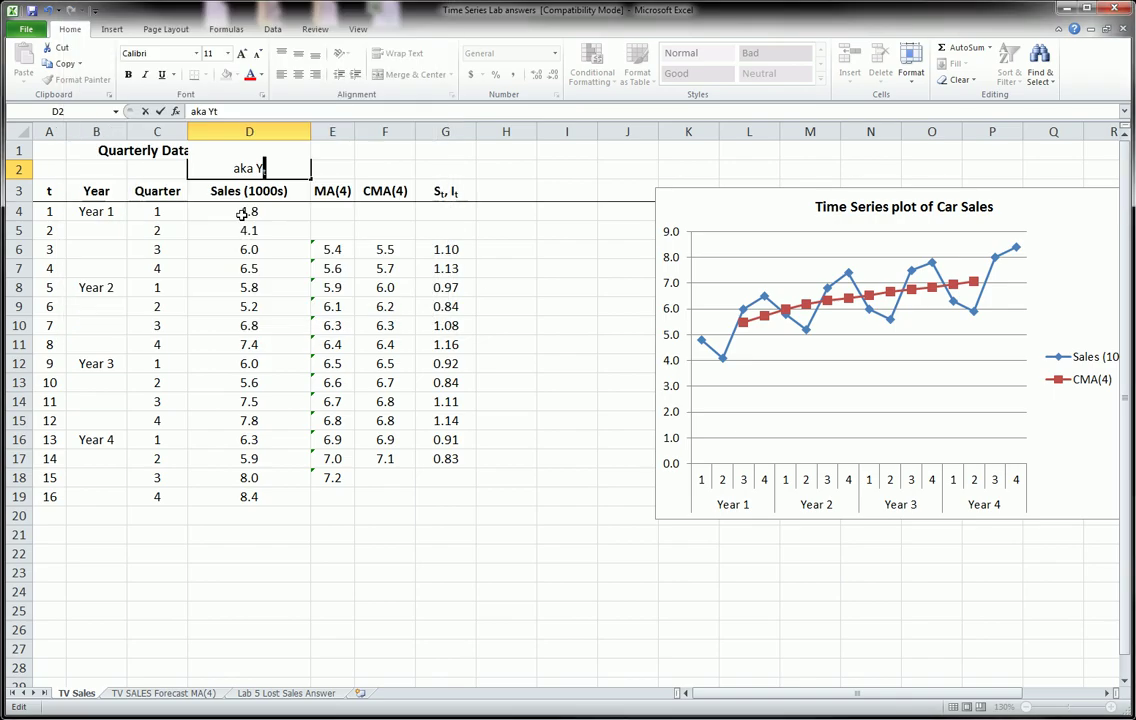
click(242, 213)
Step: Highlight the Sales (1000s) values D4:D19 beneath the aka Yt label
click(228, 197)
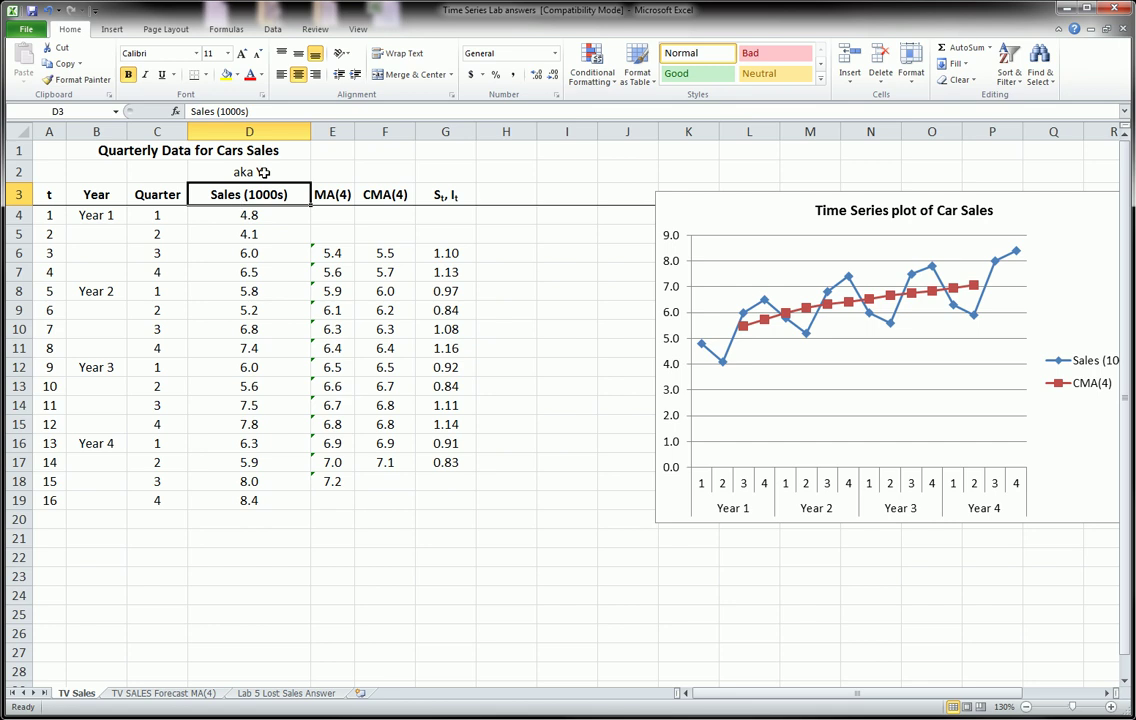
click(263, 172)
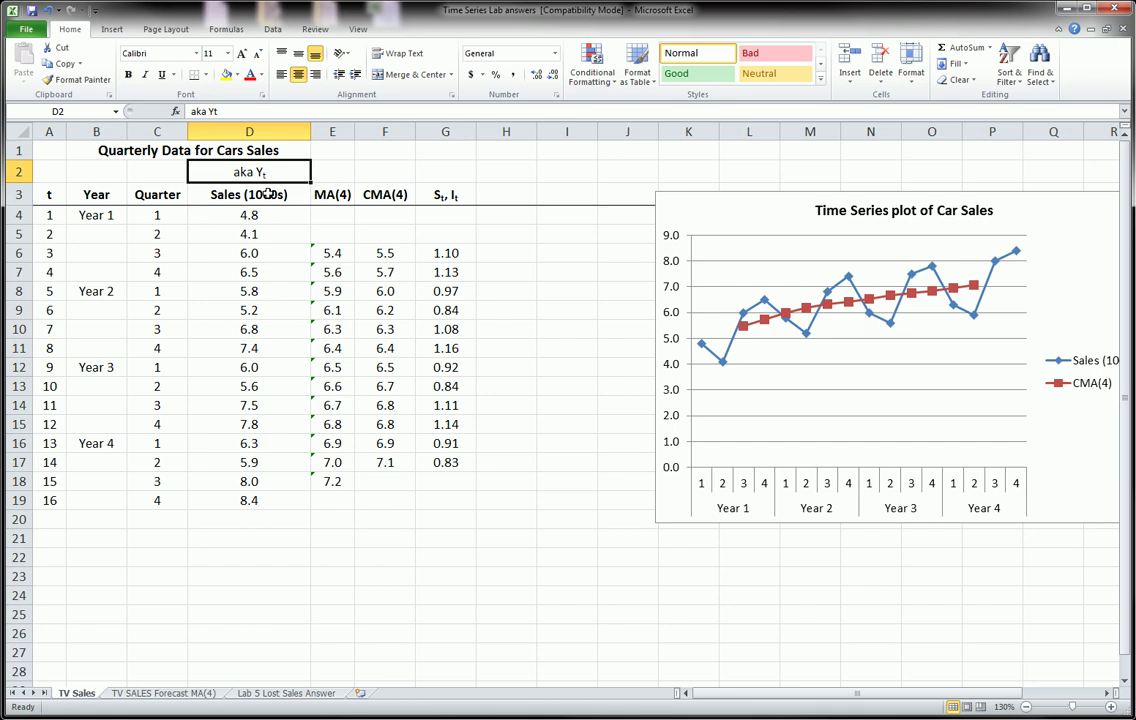
click(268, 194)
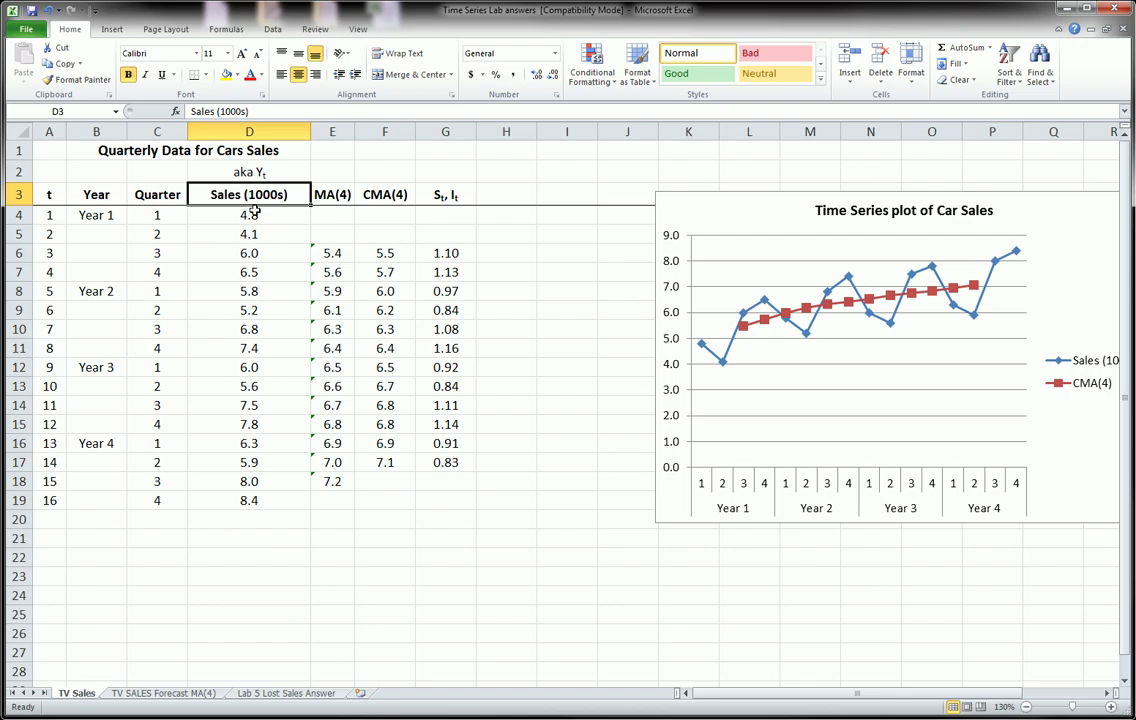
drag(254, 212, 240, 500)
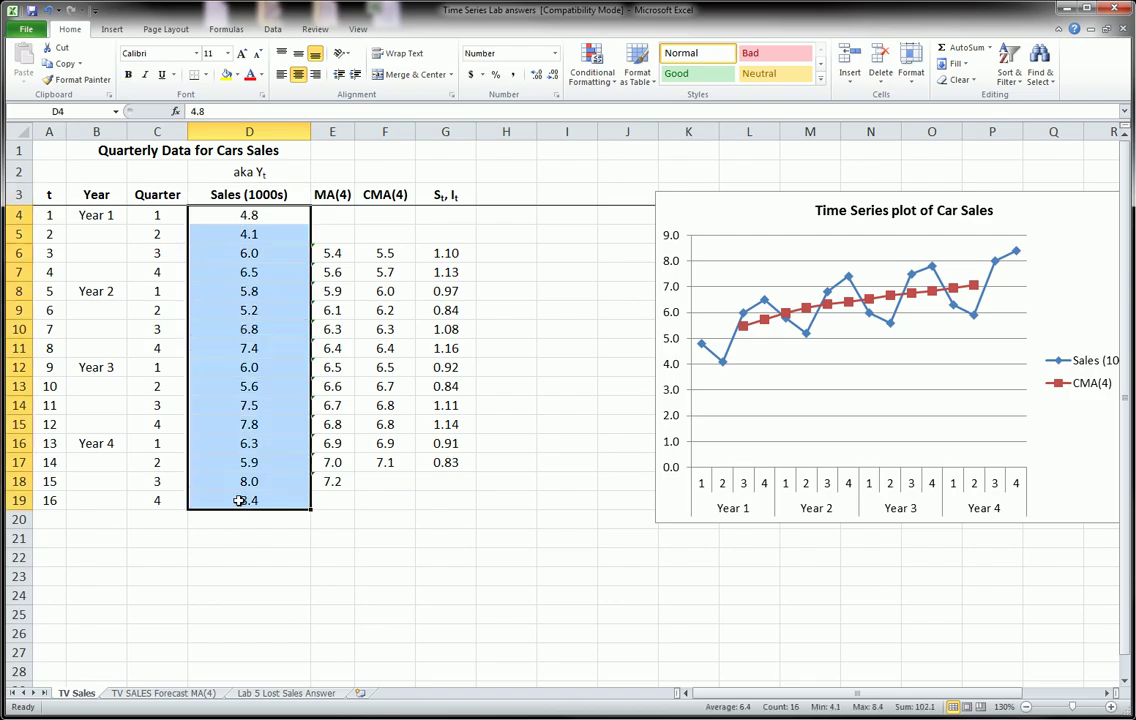
click(385, 215)
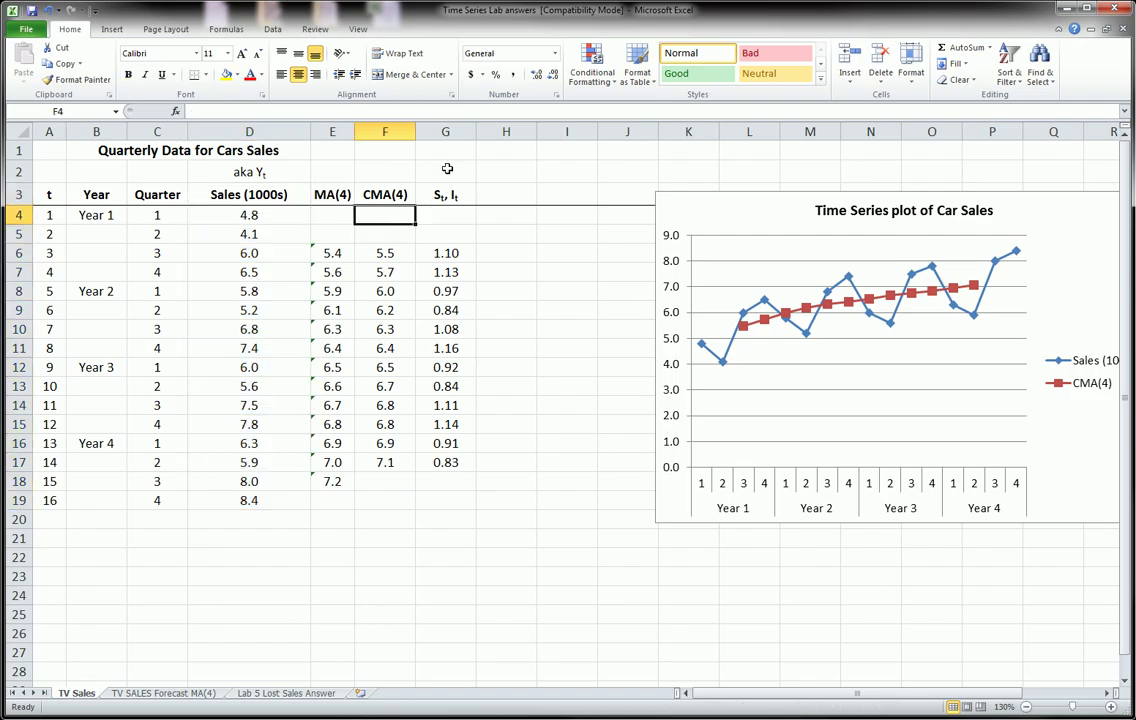
Step: Label G2 'Yt/CMA' with a subscript t, centred in its cell
click(447, 171)
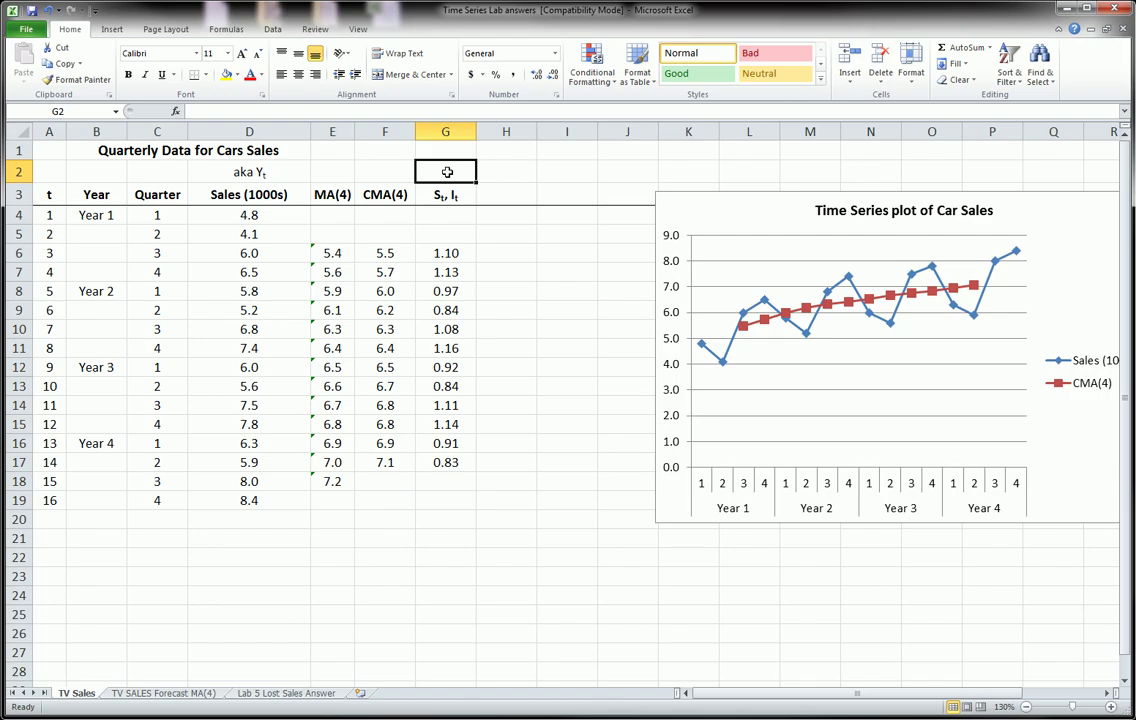
text(Yt/)
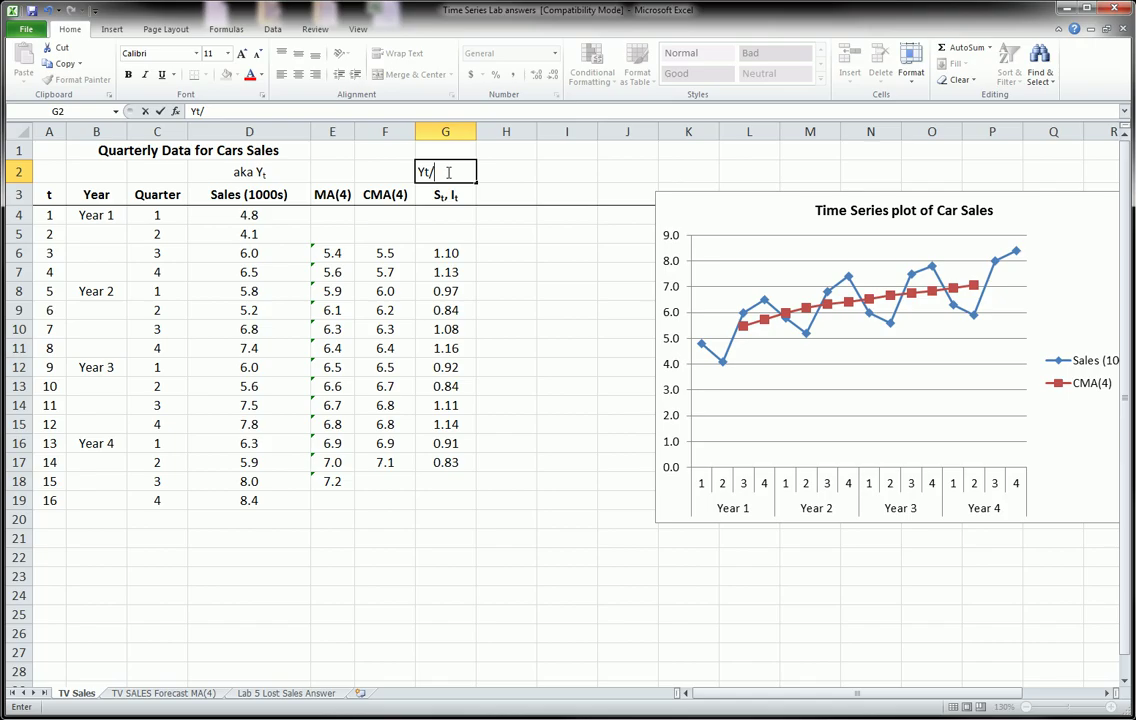
text(CMA)
click(262, 94)
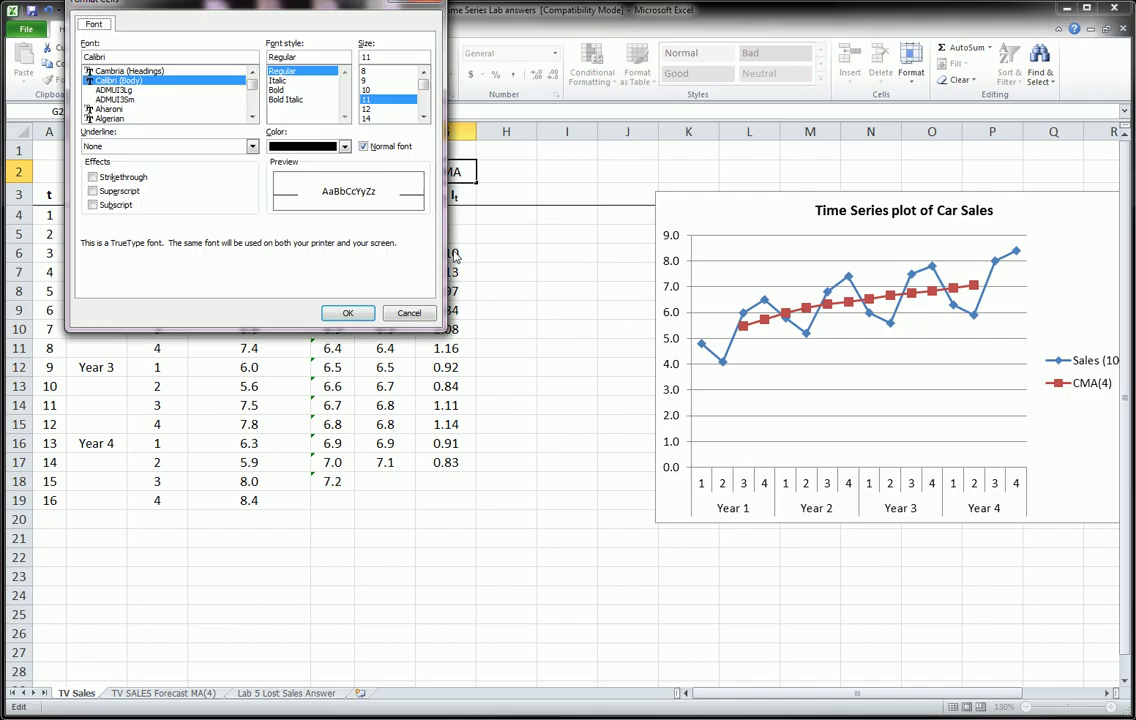
click(94, 205)
click(345, 313)
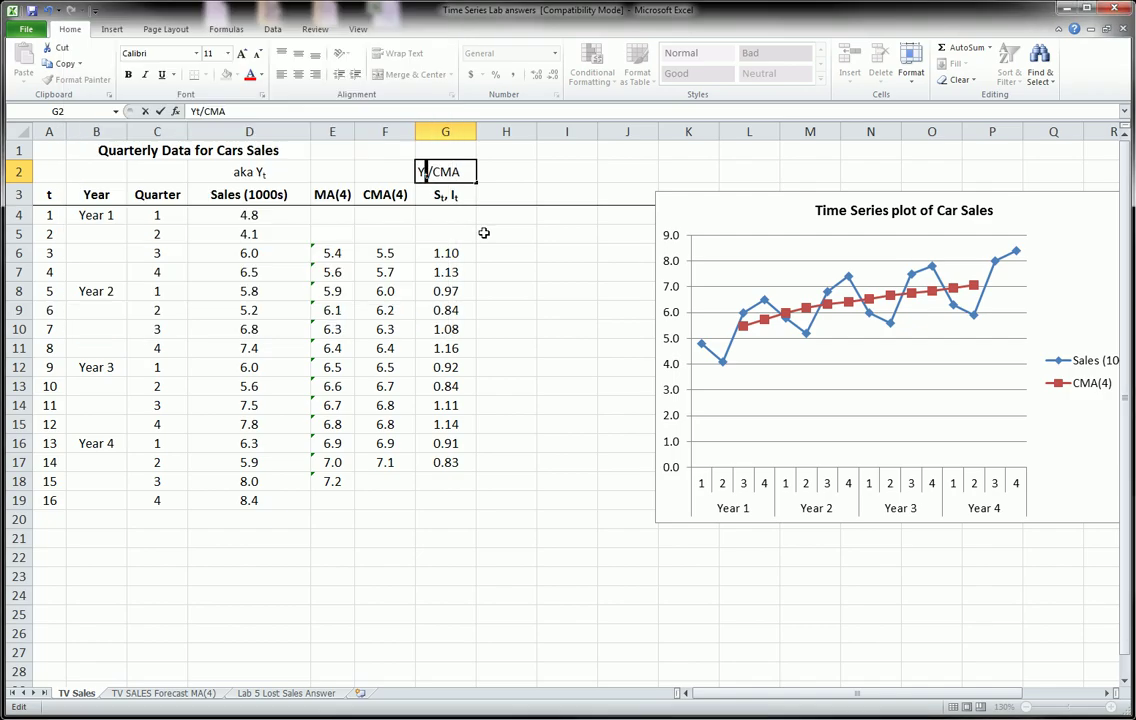
click(482, 231)
click(453, 173)
click(298, 74)
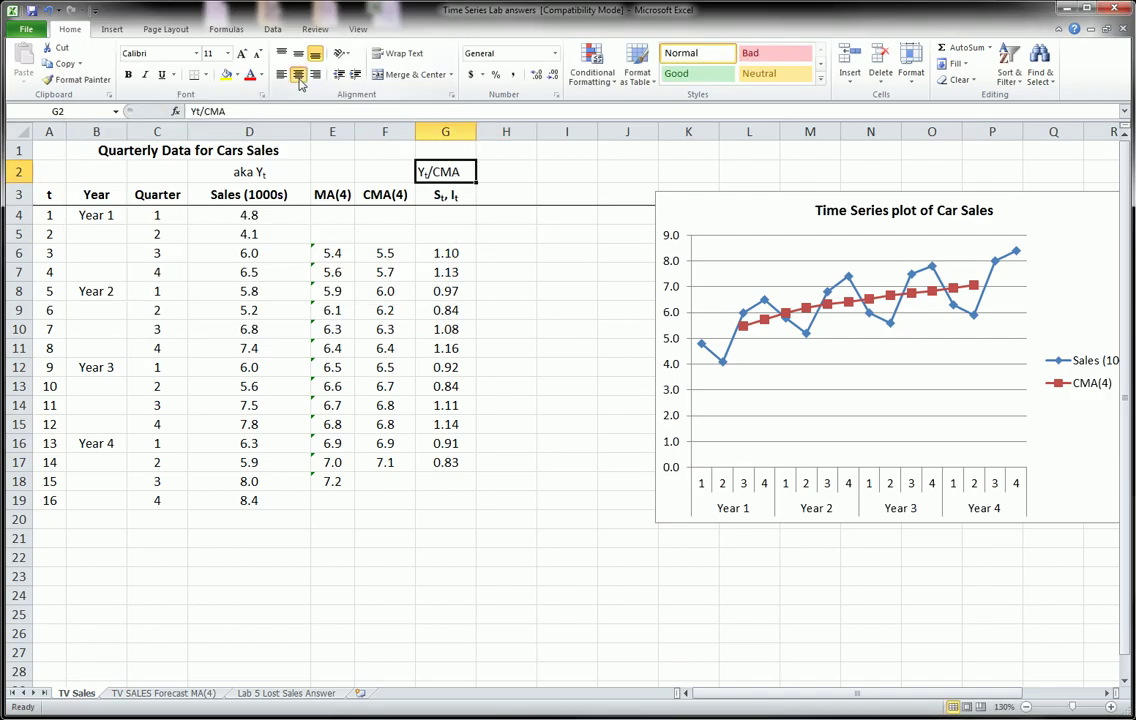
click(485, 252)
Step: Alternate between the aka Yt and Yt/CMA labels in row 2, ending on G6
click(15, 172)
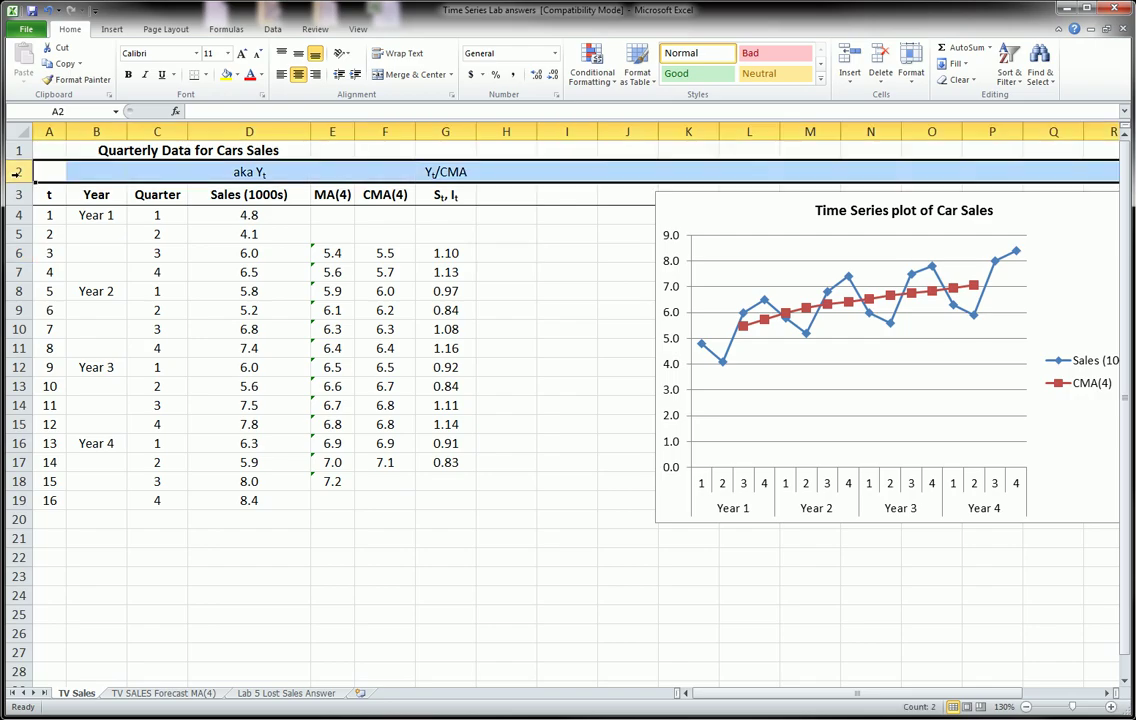
click(265, 174)
click(428, 174)
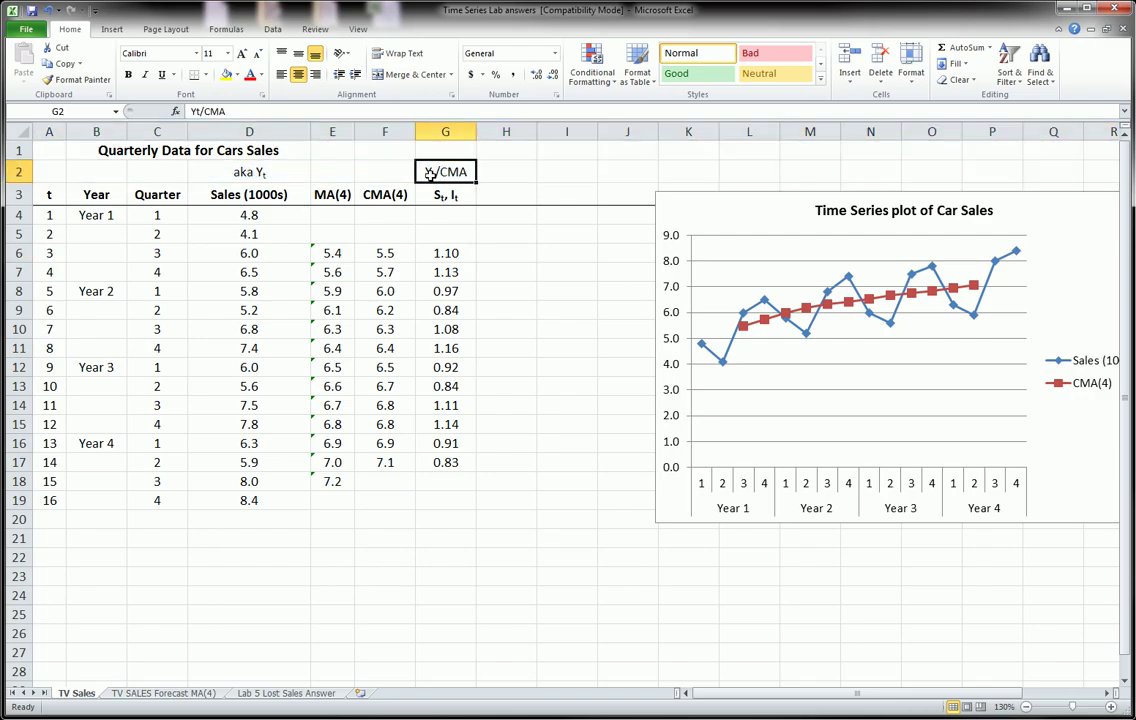
click(258, 172)
click(432, 170)
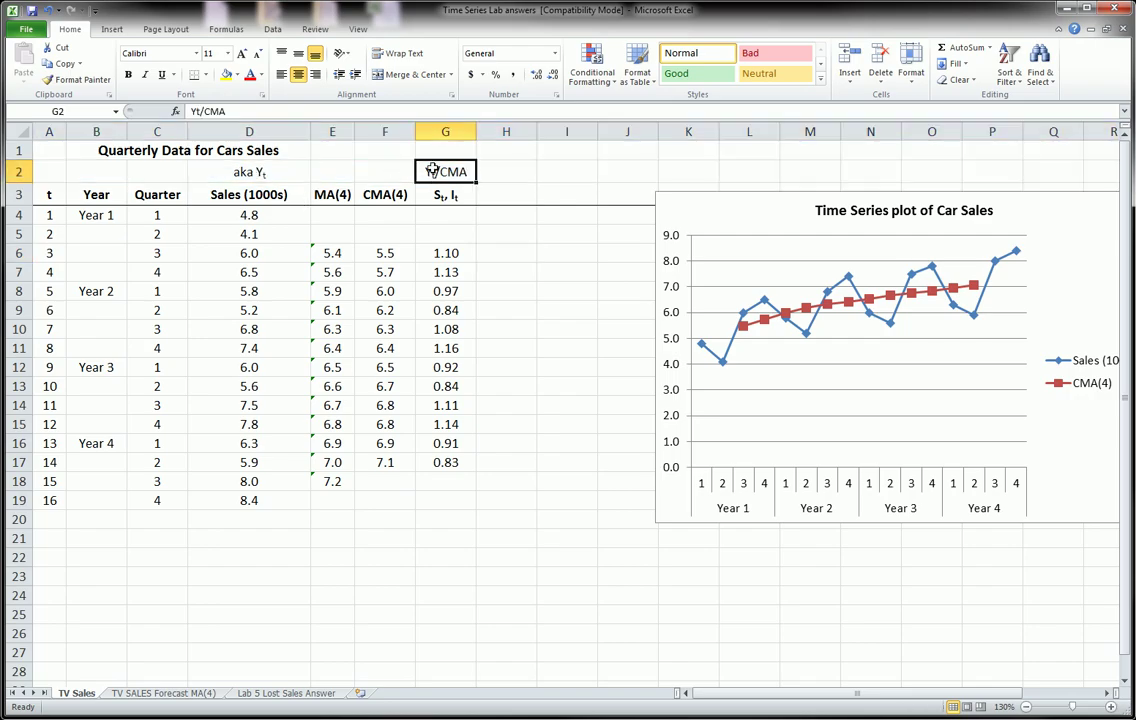
click(282, 174)
click(436, 172)
click(446, 252)
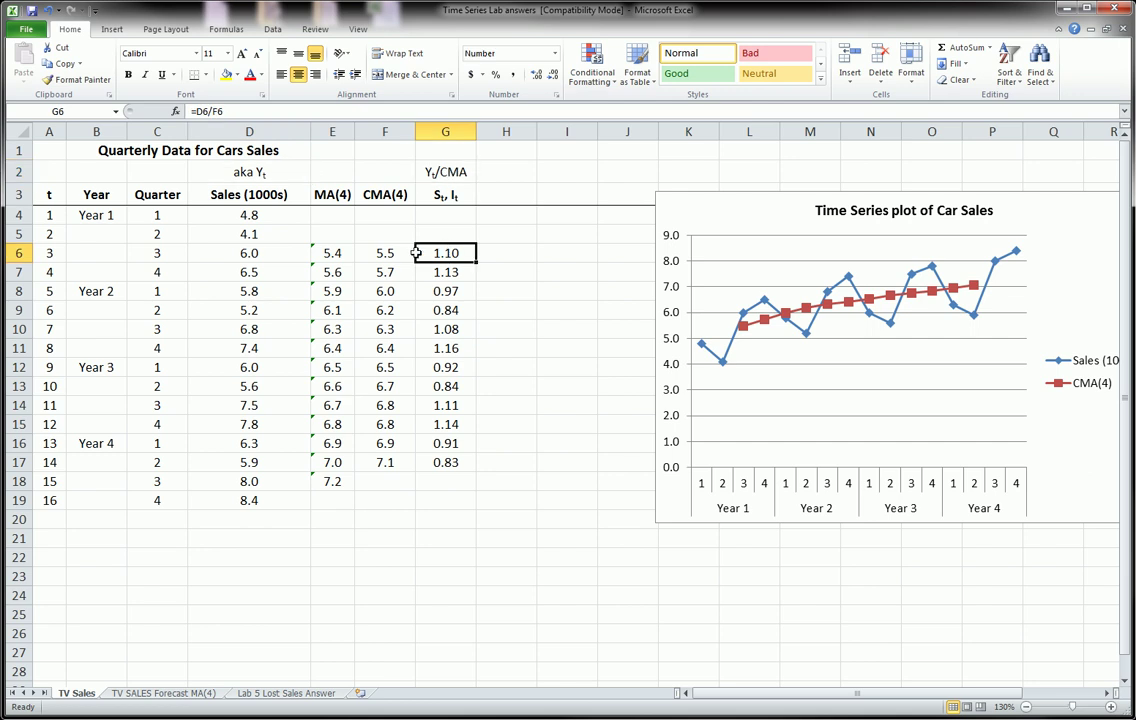
Step: Display G6's =D6/F6 formula with its D6 and F6 references, then exit unchanged
key(F2)
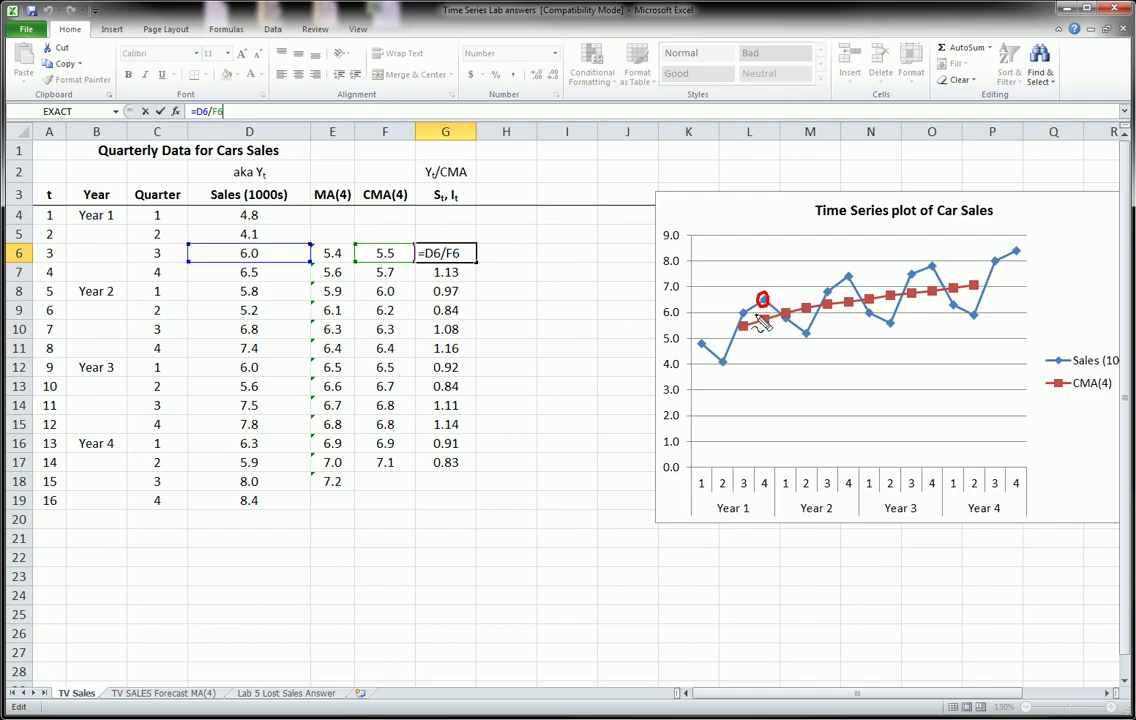
drag(762, 312, 763, 322)
mouse_move(426, 192)
mouse_down()
mouse_move(460, 187)
mouse_move(473, 206)
mouse_move(452, 220)
mouse_move(422, 195)
mouse_up()
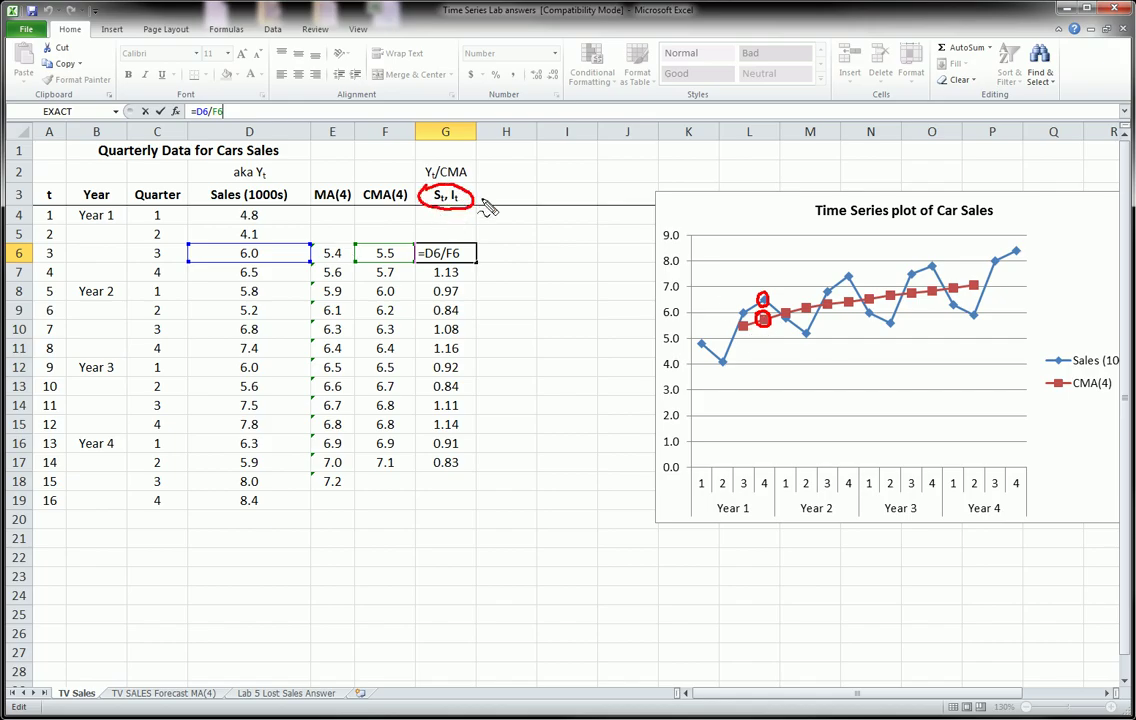
key(Escape)
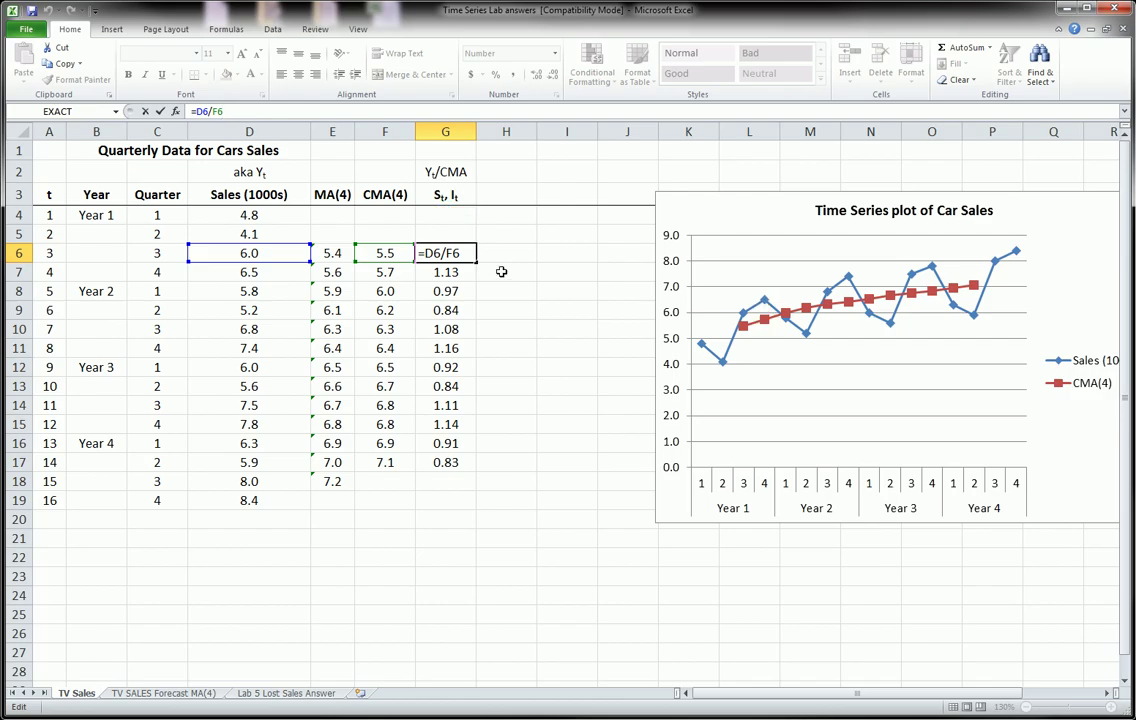
key(Return)
Step: Circle Year 1 quarter 3, its CMA 5.5 and ratio 1.10, then arrow Year 2 Q2 to 0.84
click(458, 253)
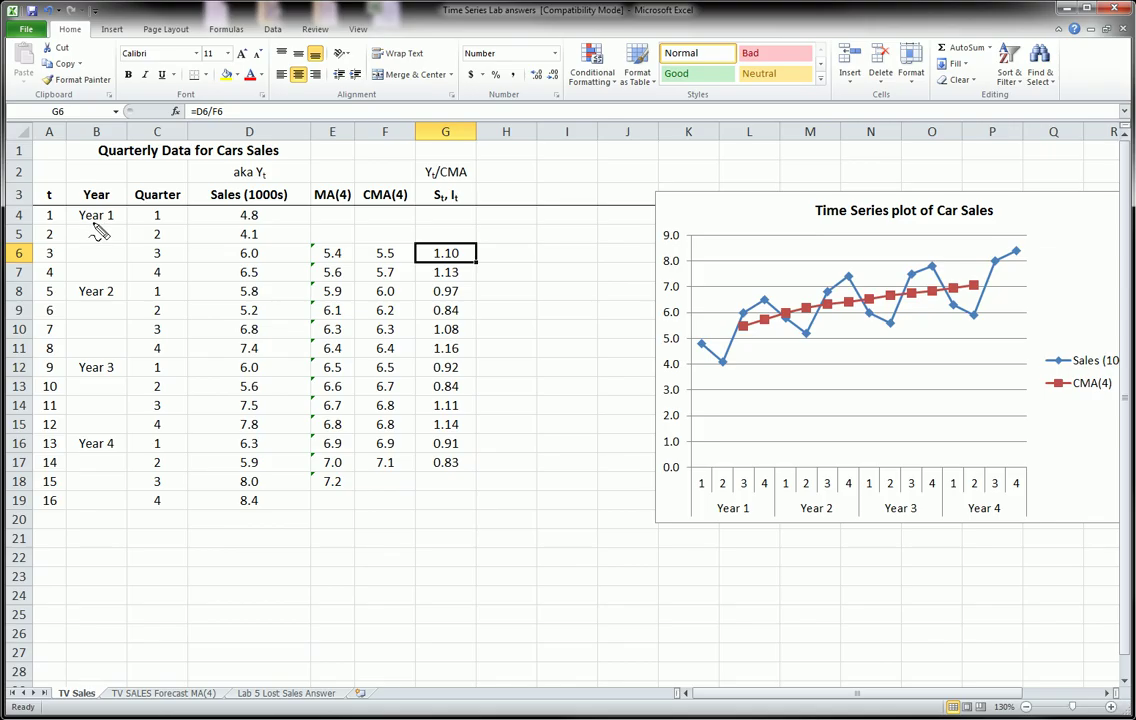
mouse_move(80, 207)
mouse_down()
mouse_move(118, 207)
mouse_move(75, 222)
mouse_move(115, 222)
mouse_move(130, 252)
mouse_move(160, 244)
mouse_move(140, 252)
mouse_up()
mouse_move(440, 259)
mouse_down()
mouse_move(426, 246)
mouse_move(477, 253)
mouse_move(428, 268)
mouse_move(424, 243)
mouse_up()
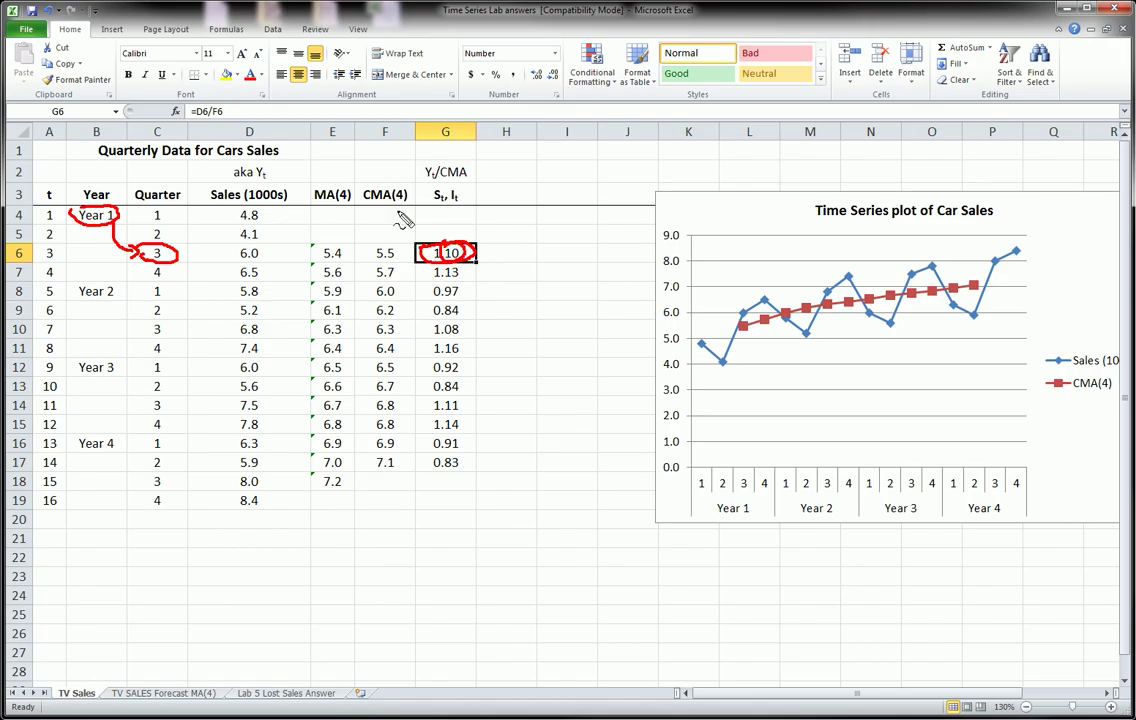
drag(372, 250, 382, 268)
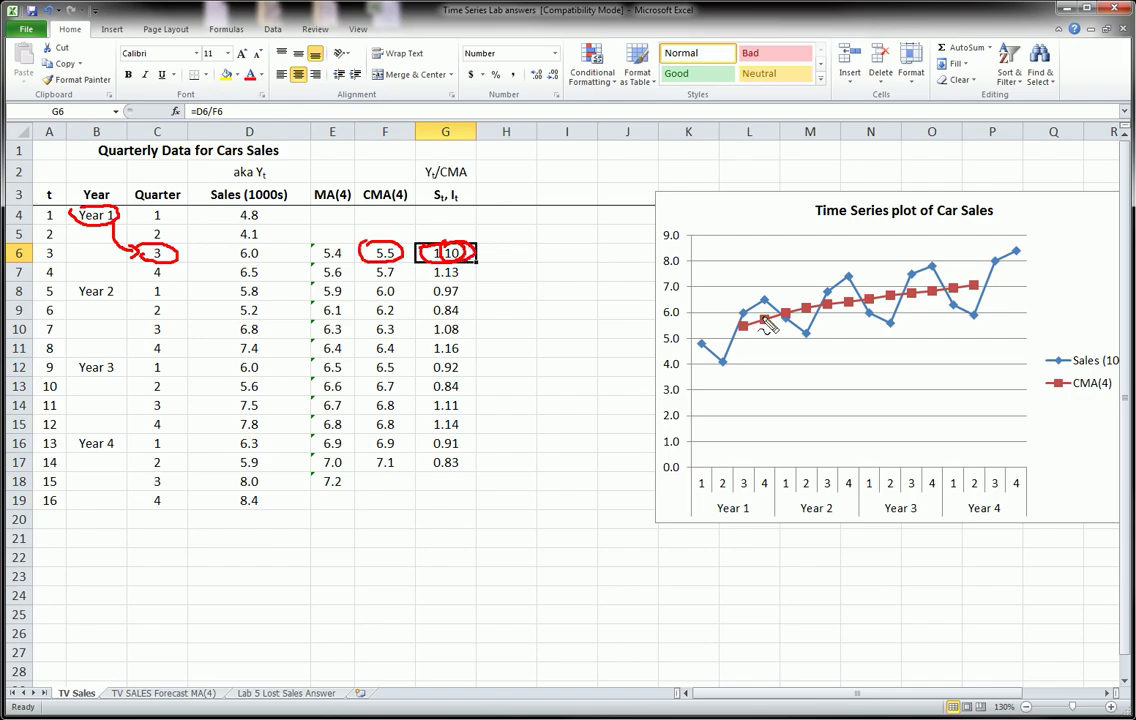
drag(764, 300, 762, 316)
mouse_move(428, 306)
mouse_down()
mouse_move(452, 320)
mouse_move(470, 310)
mouse_move(451, 330)
mouse_move(426, 308)
mouse_up()
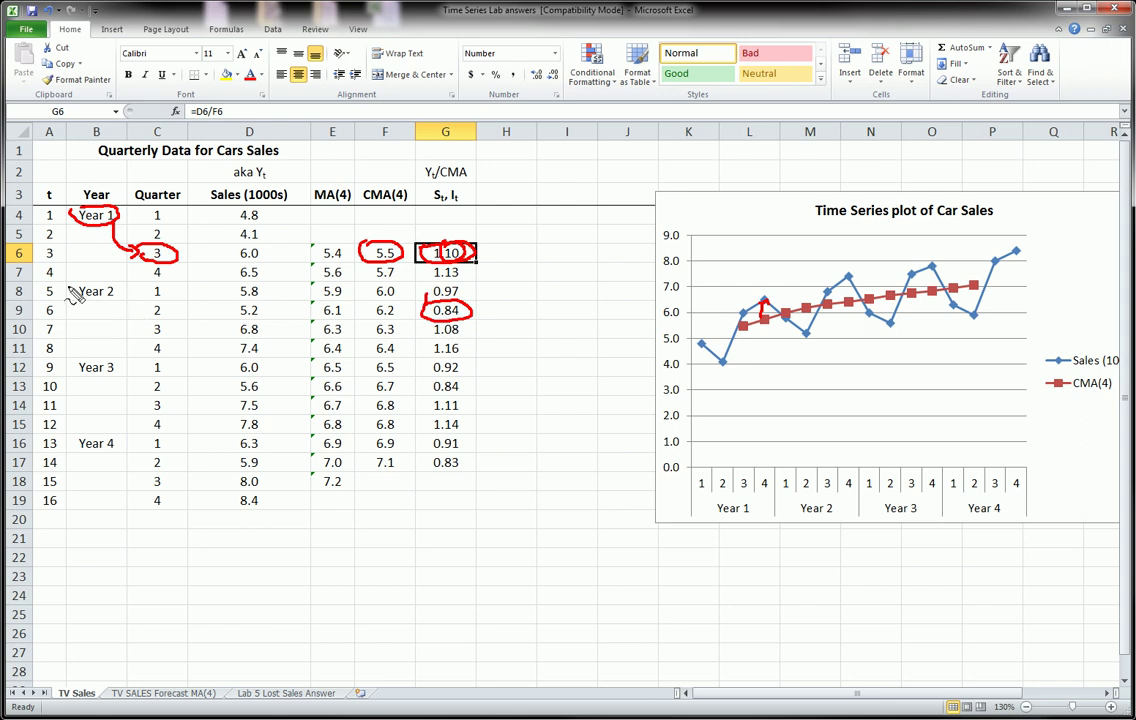
mouse_move(70, 290)
mouse_down()
mouse_move(100, 282)
mouse_move(72, 288)
mouse_up()
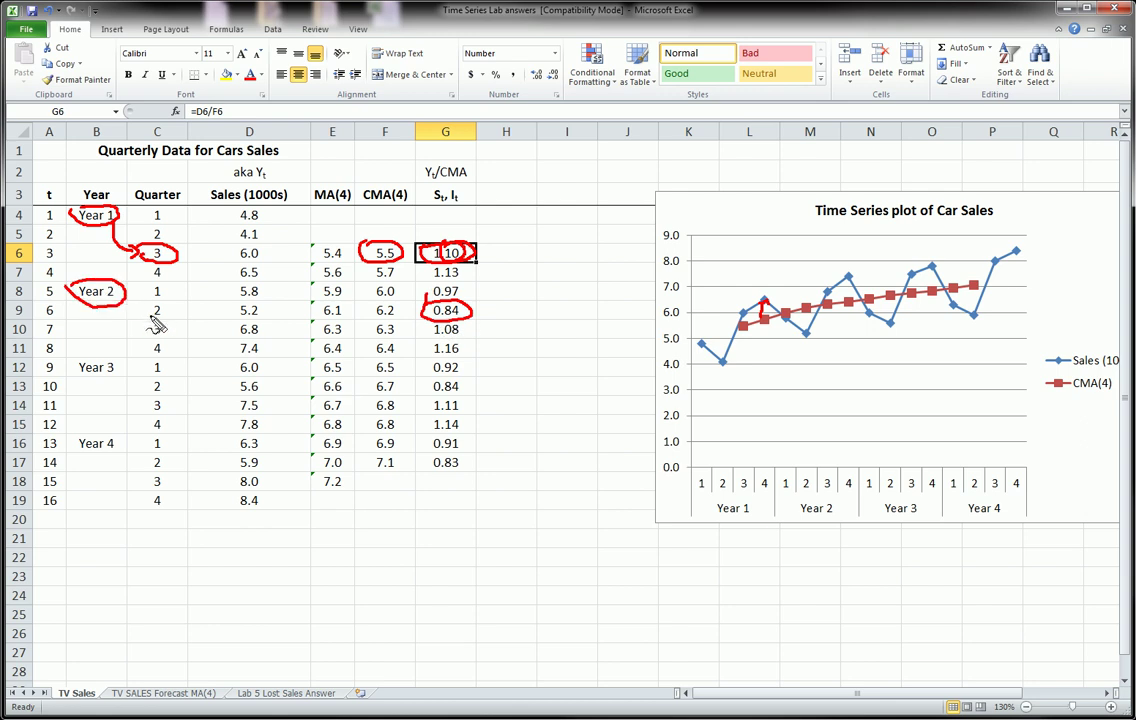
mouse_move(140, 313)
mouse_down()
mouse_move(168, 303)
mouse_move(183, 322)
mouse_move(416, 318)
mouse_up()
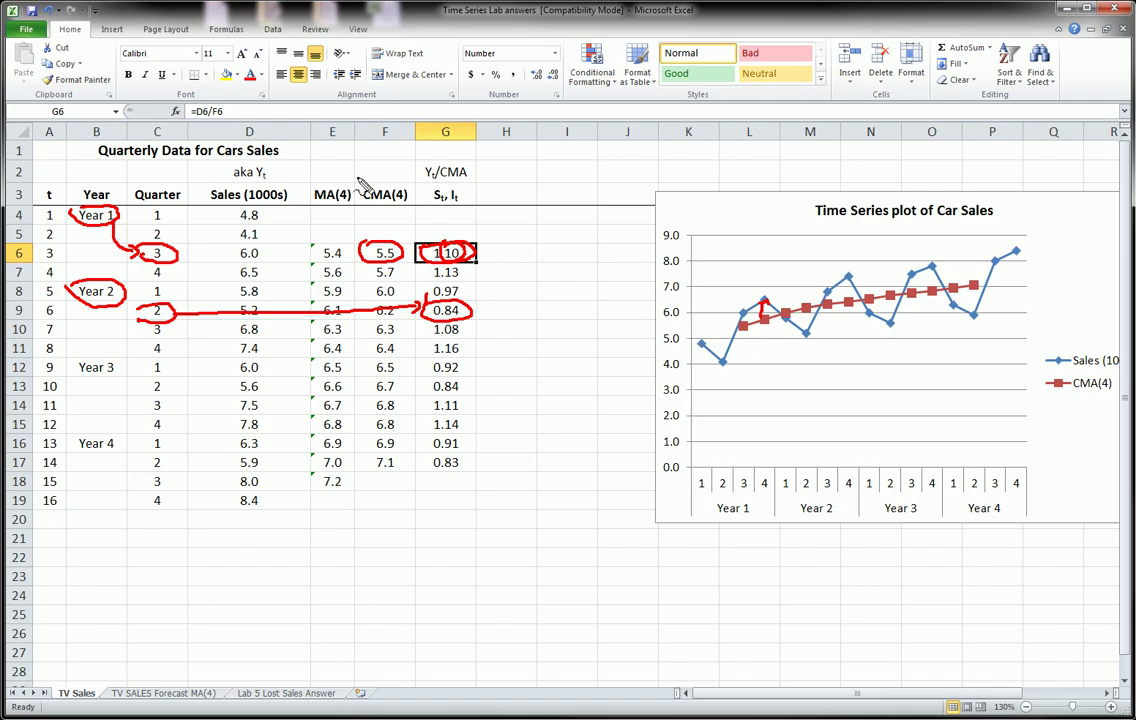
Step: Circle the CMA(4) heading, write 'baseline' above it, and arrow to the 0.84 ratio
mouse_move(358, 183)
mouse_down()
mouse_move(392, 172)
mouse_move(366, 214)
mouse_move(358, 174)
mouse_up()
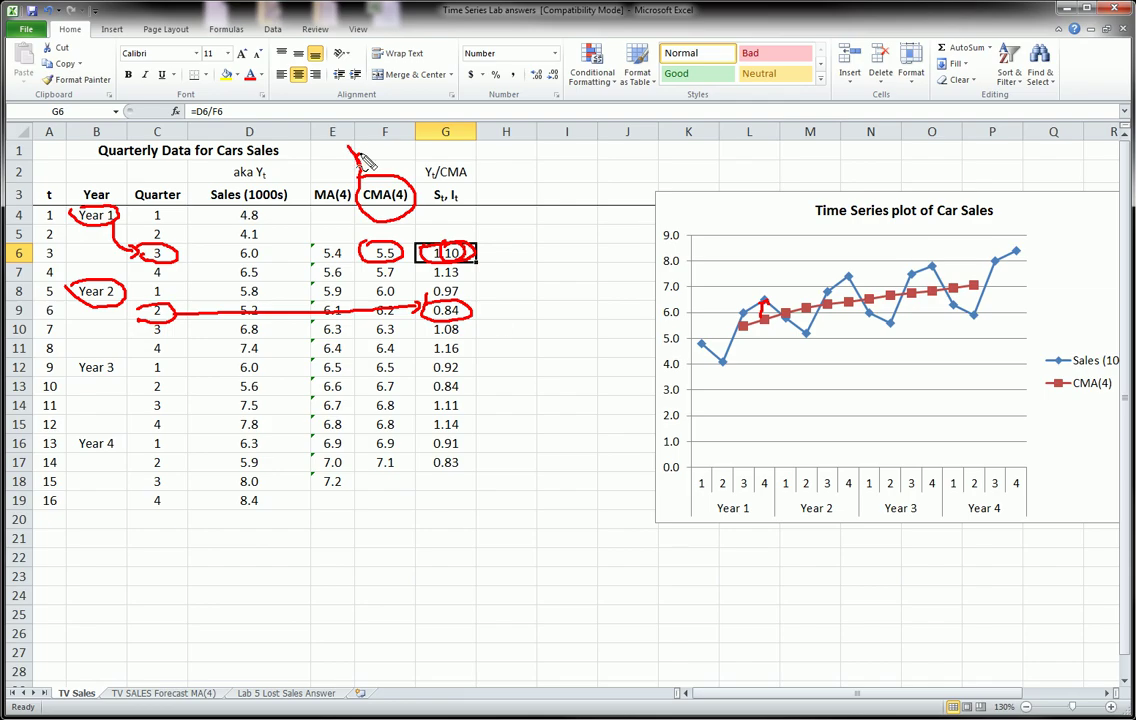
mouse_move(349, 148)
mouse_down()
mouse_move(366, 171)
mouse_move(411, 166)
mouse_up()
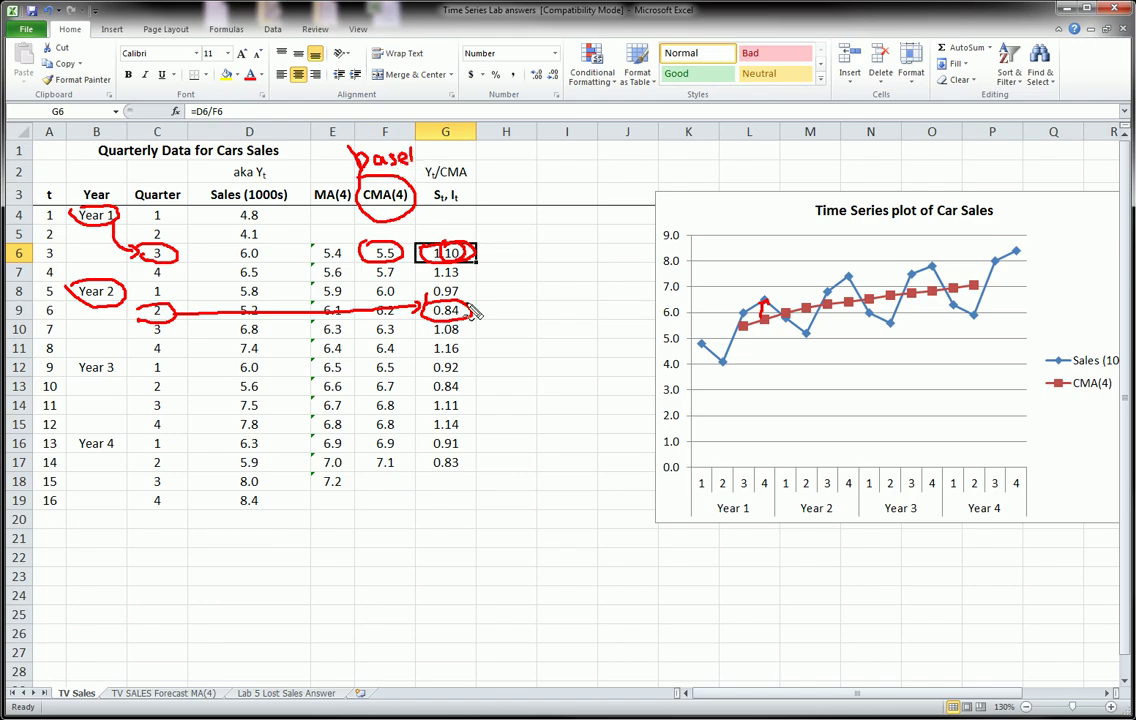
mouse_move(500, 311)
mouse_down()
mouse_move(472, 309)
mouse_move(515, 300)
mouse_move(522, 315)
mouse_move(542, 302)
mouse_move(533, 306)
mouse_up()
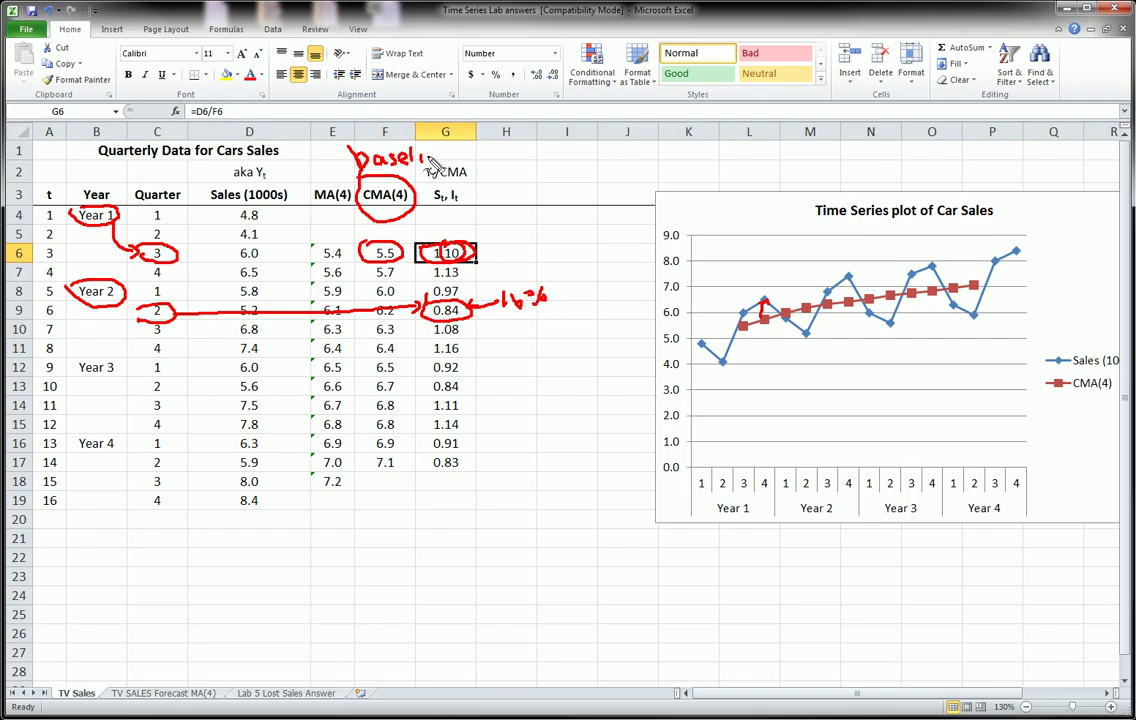
drag(420, 166, 422, 155)
mouse_move(426, 166)
mouse_down()
mouse_move(448, 152)
mouse_move(436, 157)
mouse_up()
Step: Mark Year 2 quarter 2 and sketch a trend line on the chart, then erase all ink
mouse_move(808, 485)
mouse_down()
mouse_move(806, 326)
mouse_move(810, 342)
mouse_up()
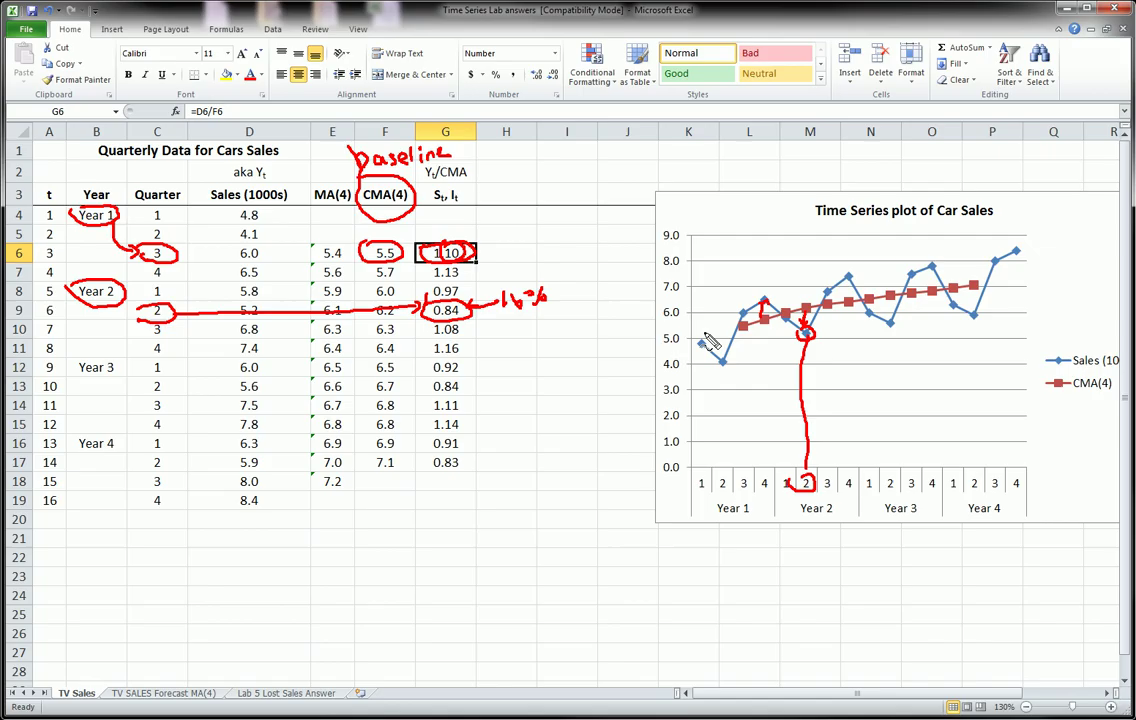
drag(705, 333, 990, 277)
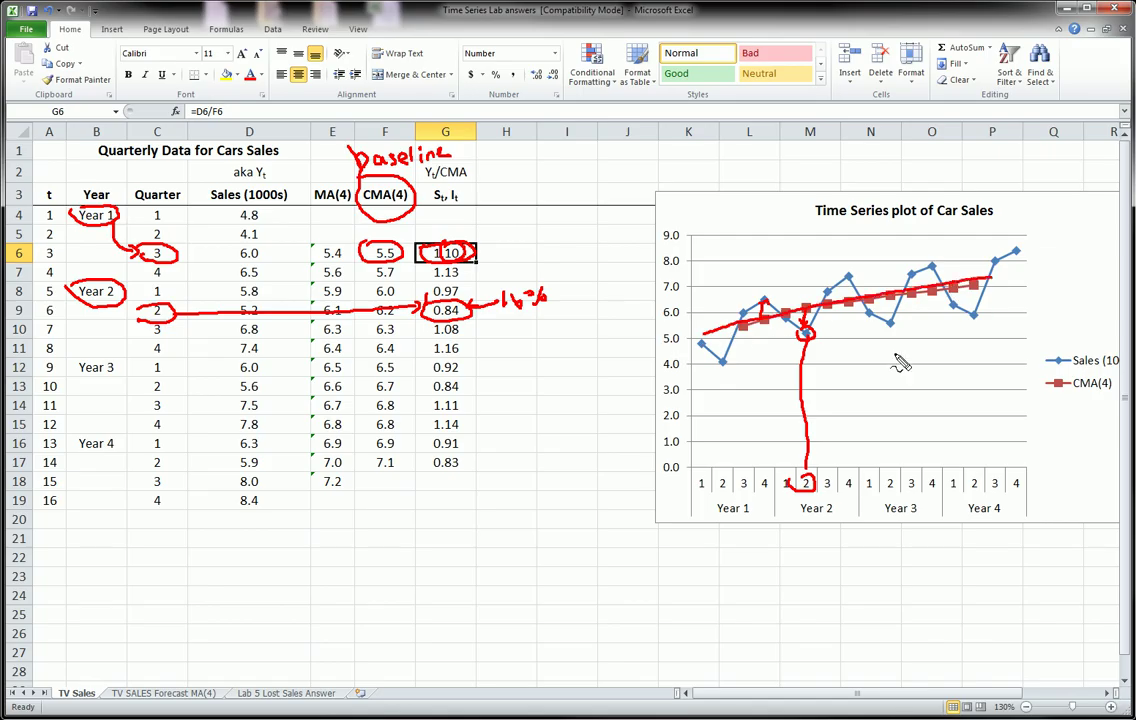
key(Escape)
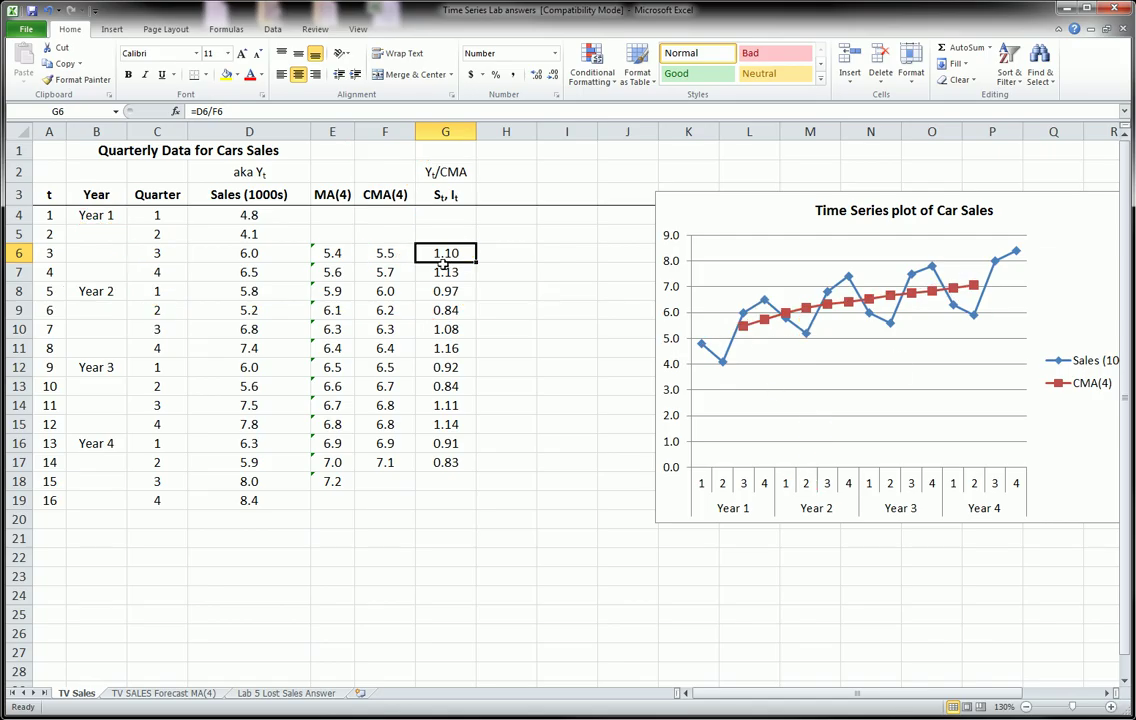
Step: Enter 'baseline' in F2 above CMA(4) and centre it
drag(444, 258, 453, 458)
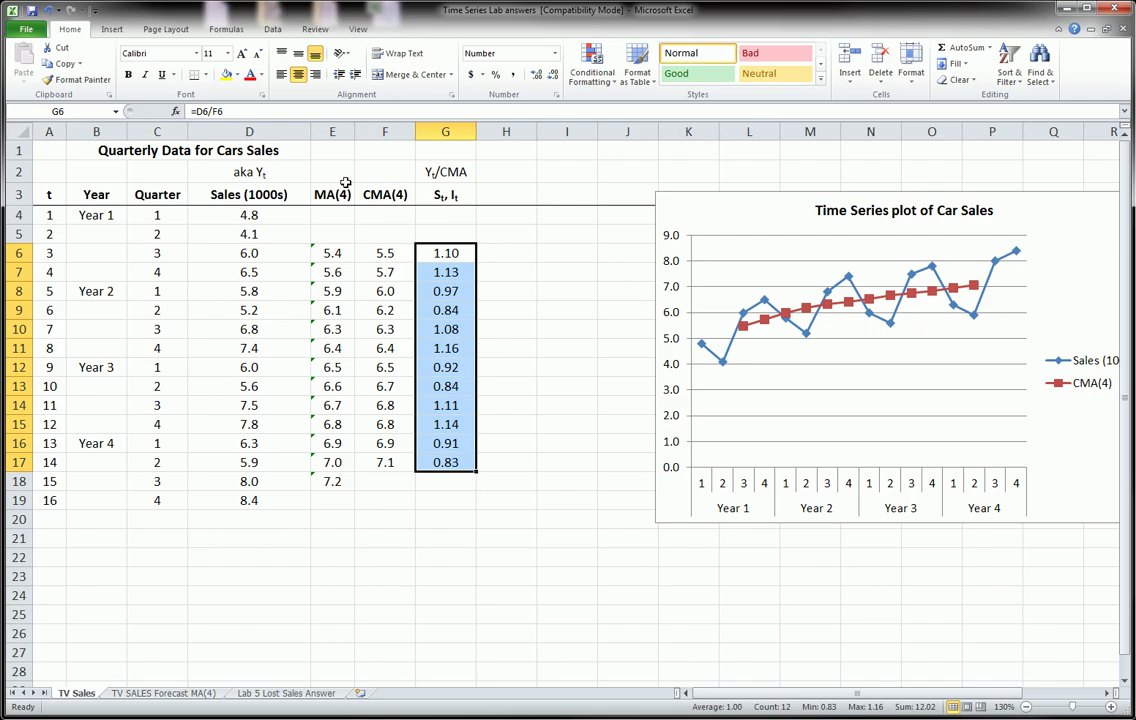
click(390, 172)
text(base)
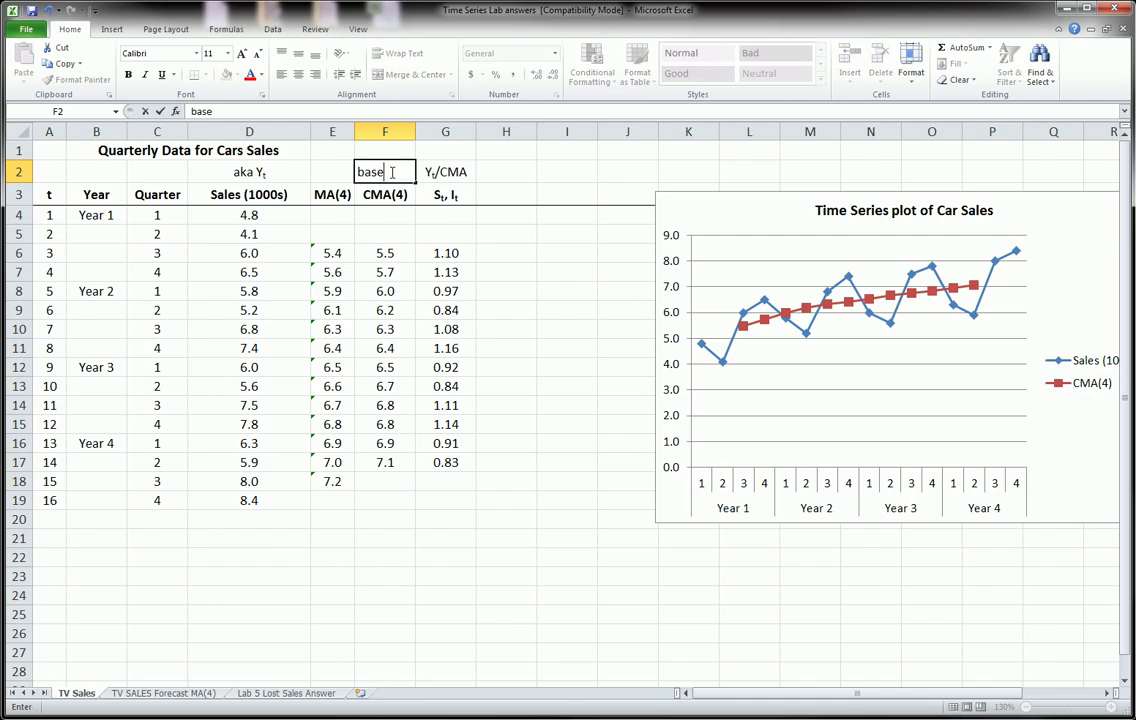
text(line)
key(Return)
click(390, 172)
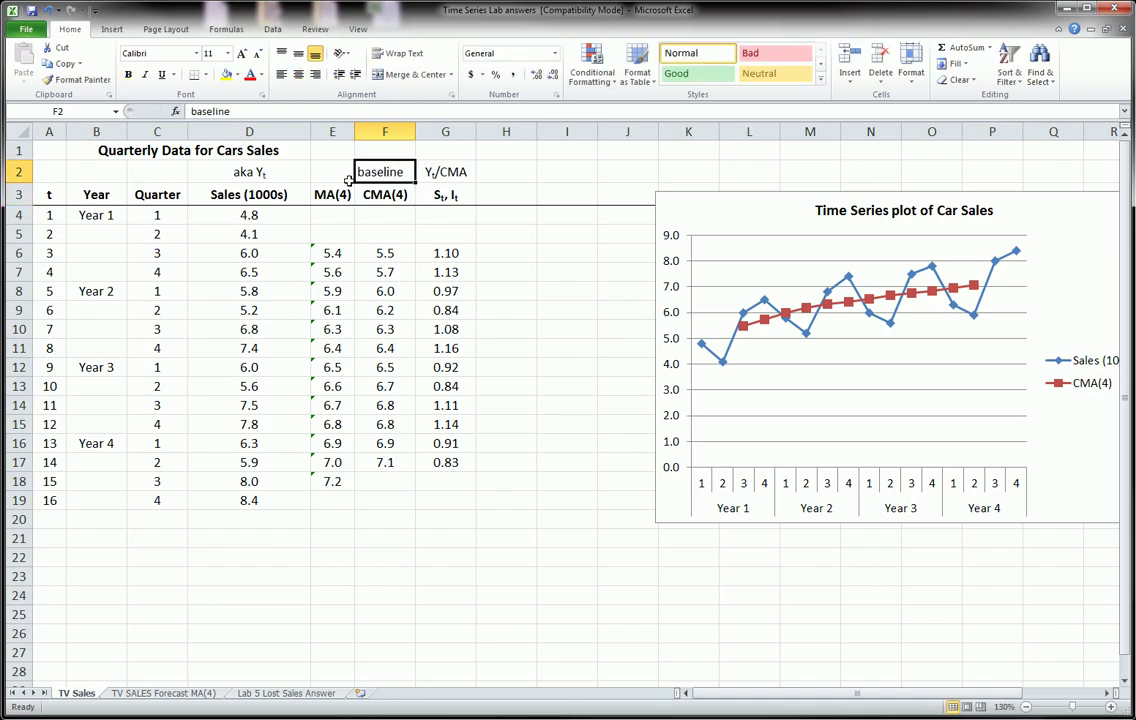
click(298, 74)
click(411, 218)
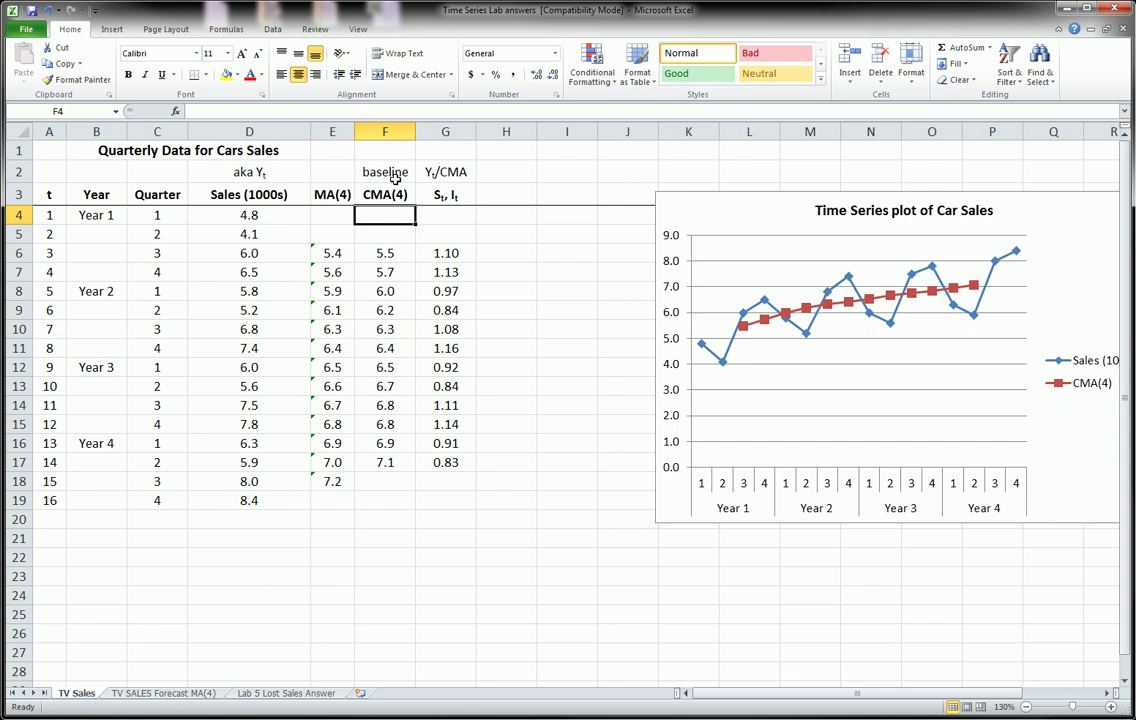
click(385, 172)
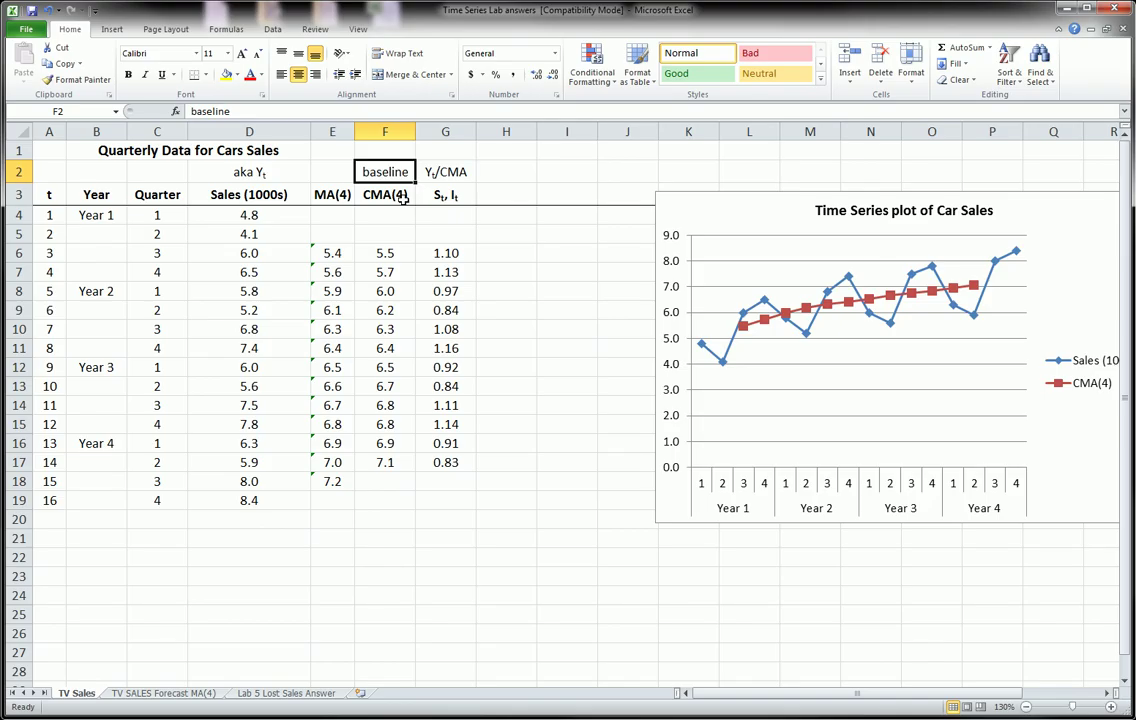
Step: Inspect the CMA(4) column and the formulas in G6, G7 and F7
click(393, 197)
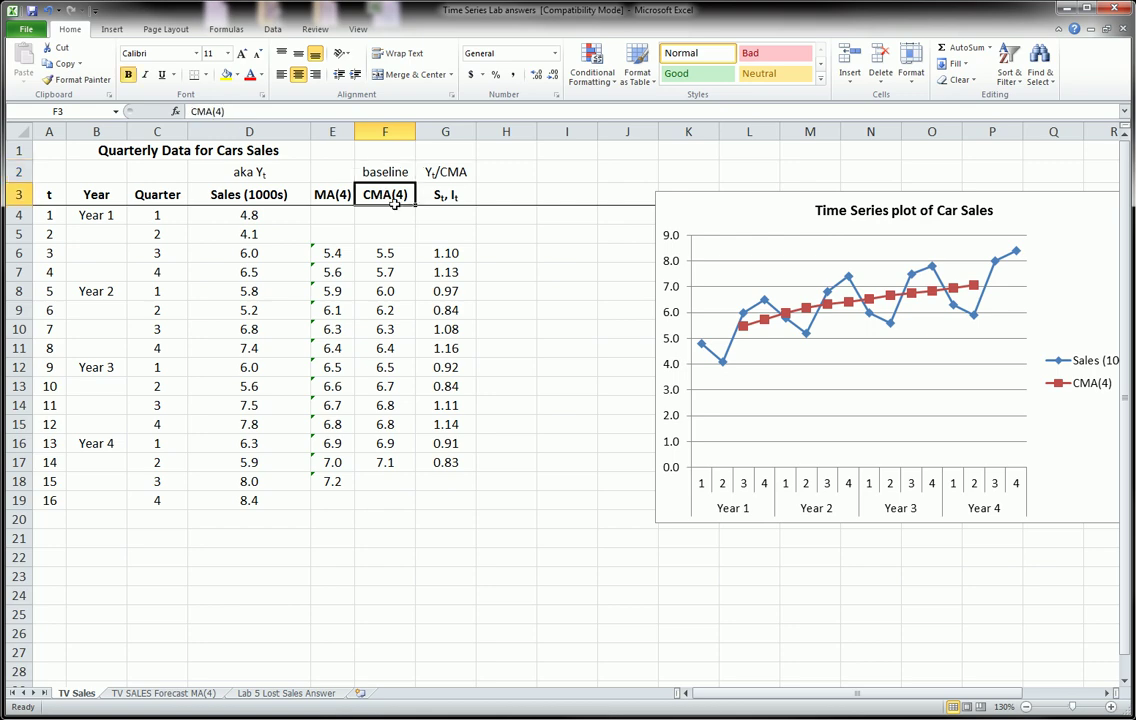
click(385, 132)
click(384, 238)
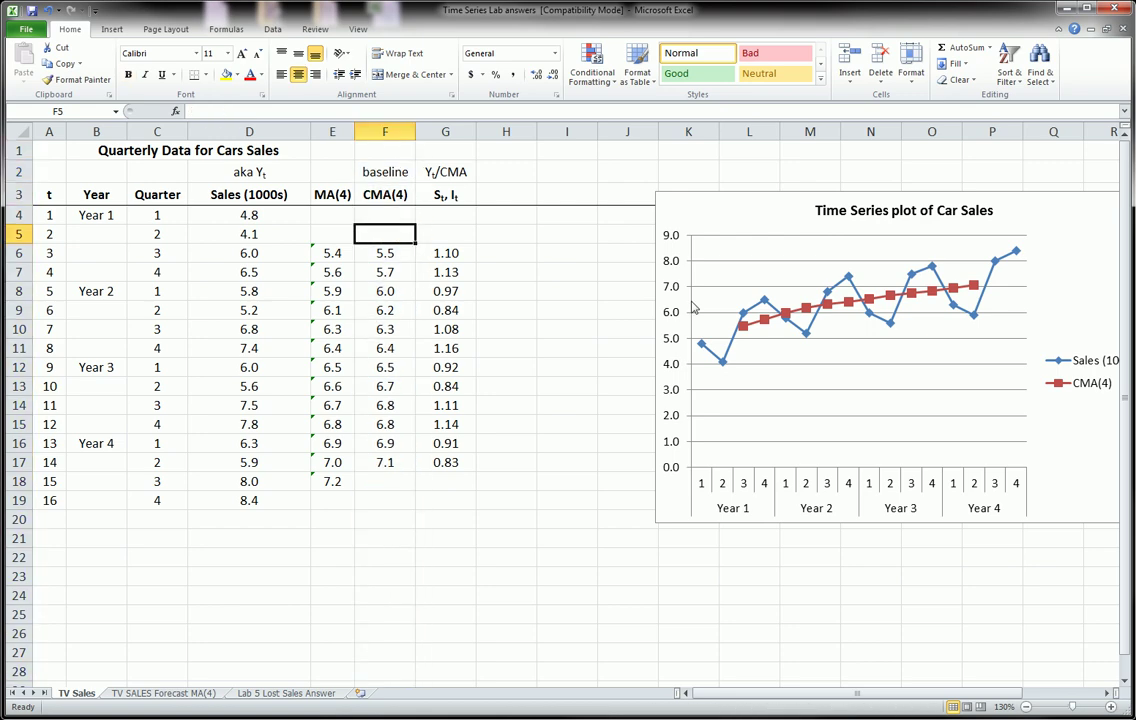
click(450, 256)
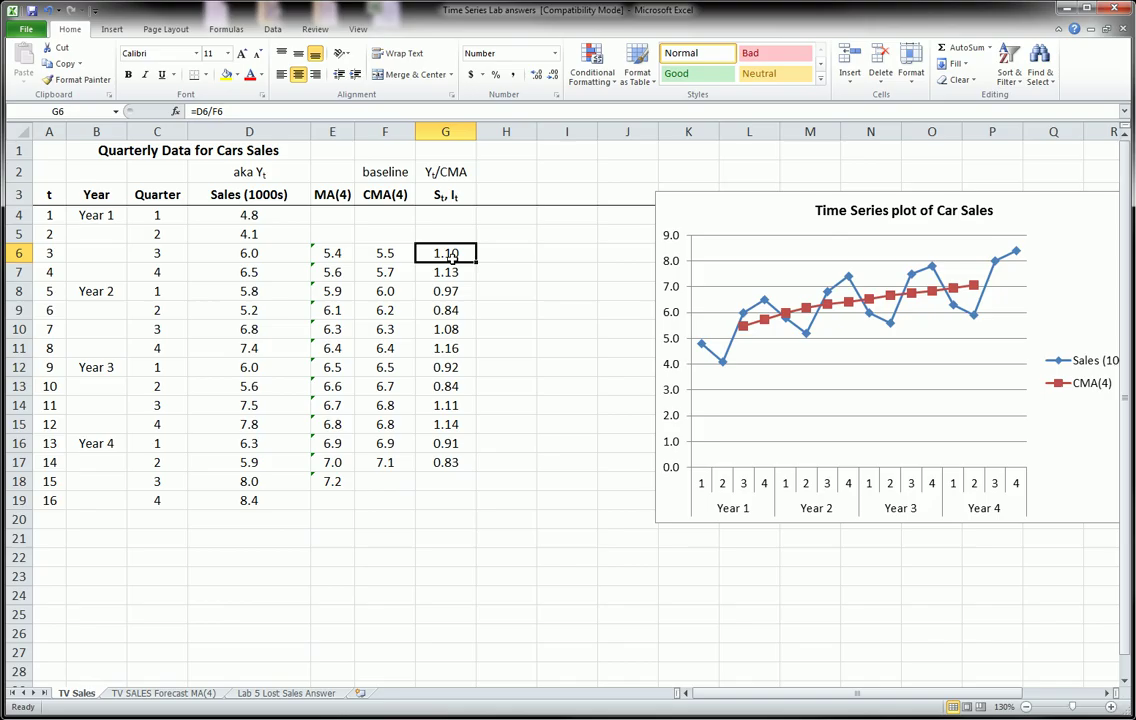
click(453, 274)
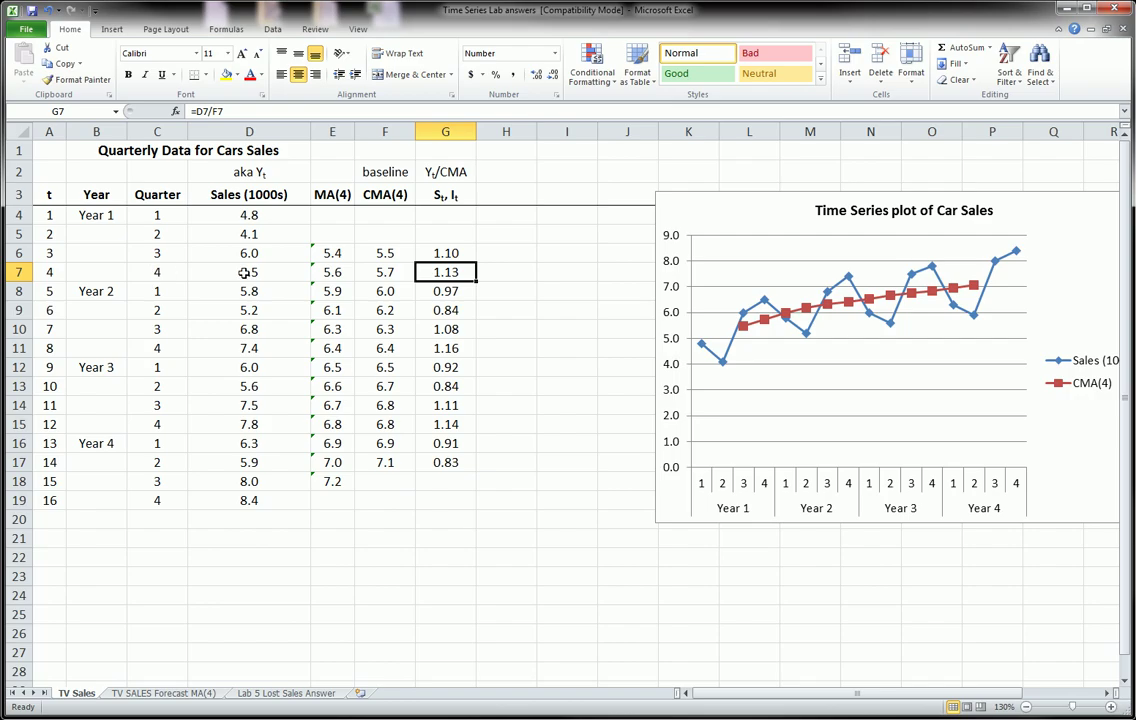
click(384, 268)
click(449, 271)
Step: Review the St, It header in G3 and begin a header in H3
click(455, 197)
double_click(459, 199)
drag(459, 199, 452, 197)
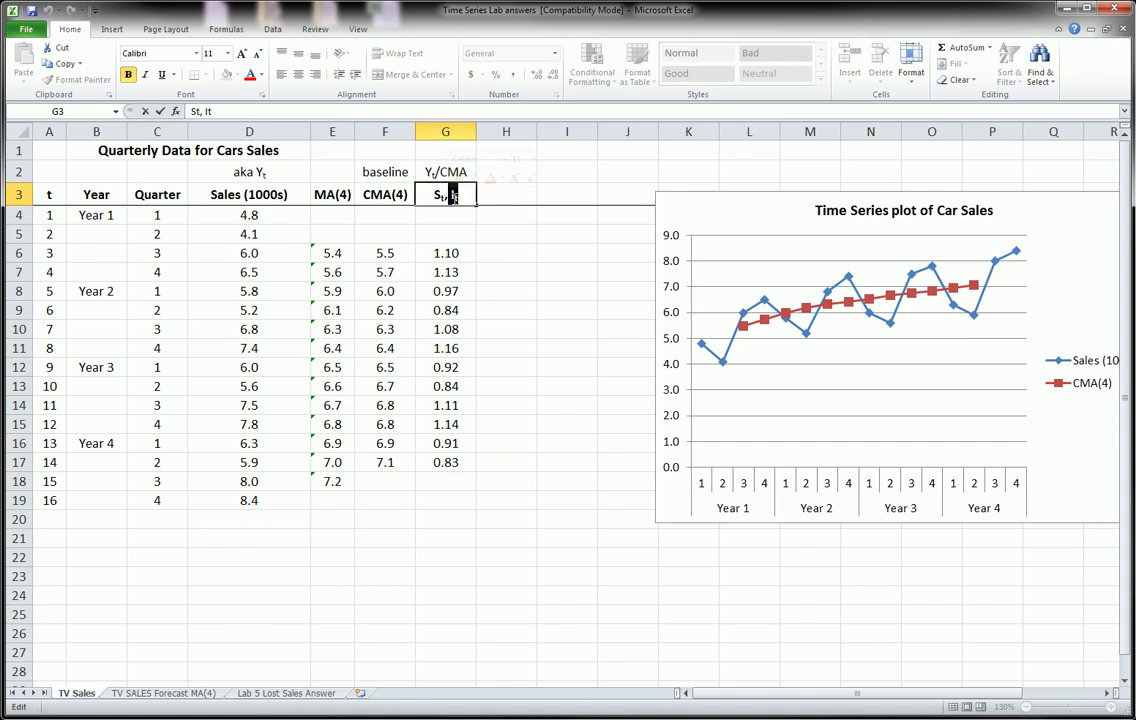
key(Return)
click(506, 194)
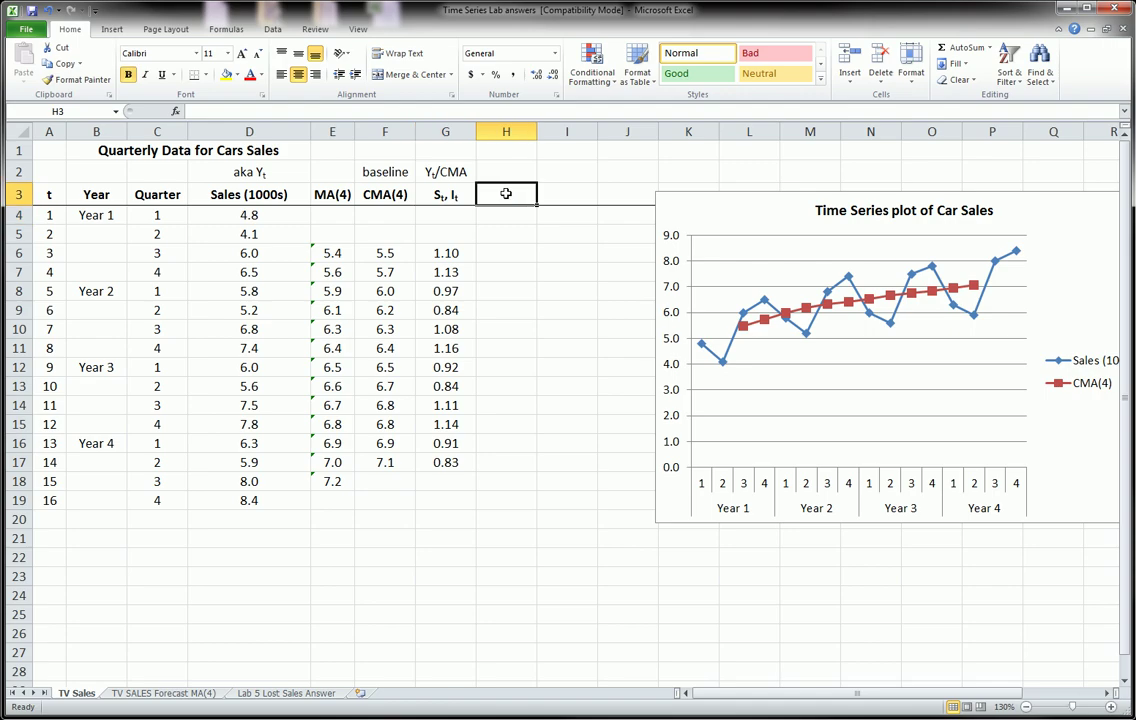
text(S)
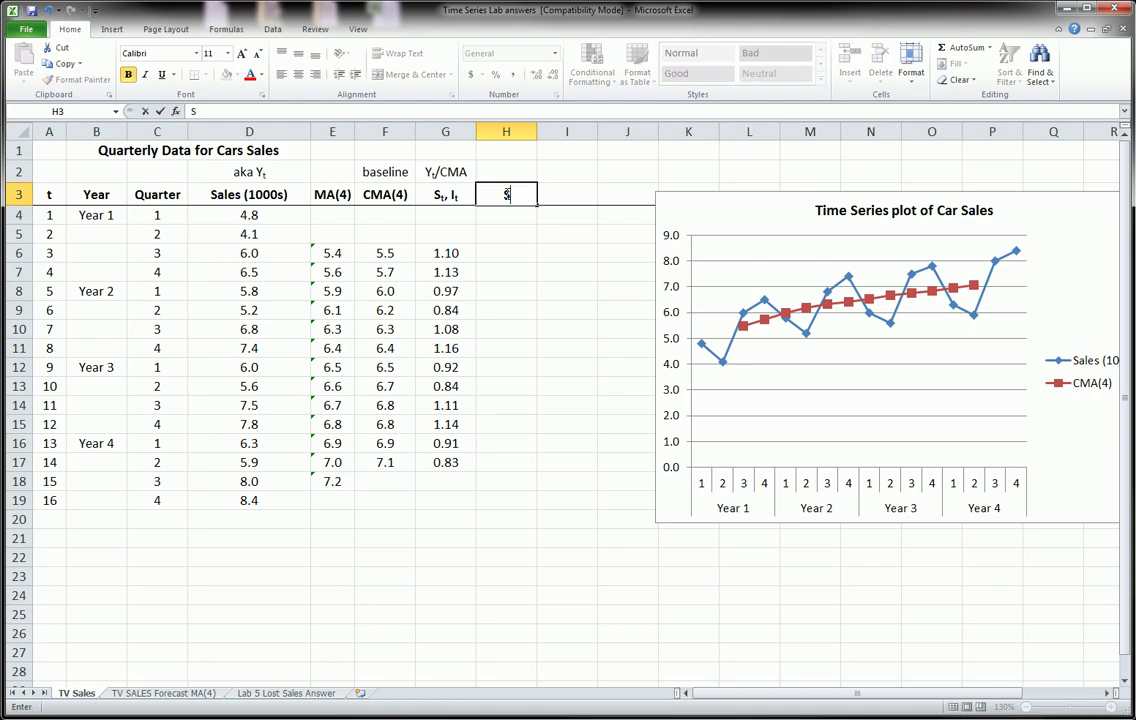
Step: Copy G3's header into H3 and trim it to 'St'
click(452, 194)
key(ctrl+c)
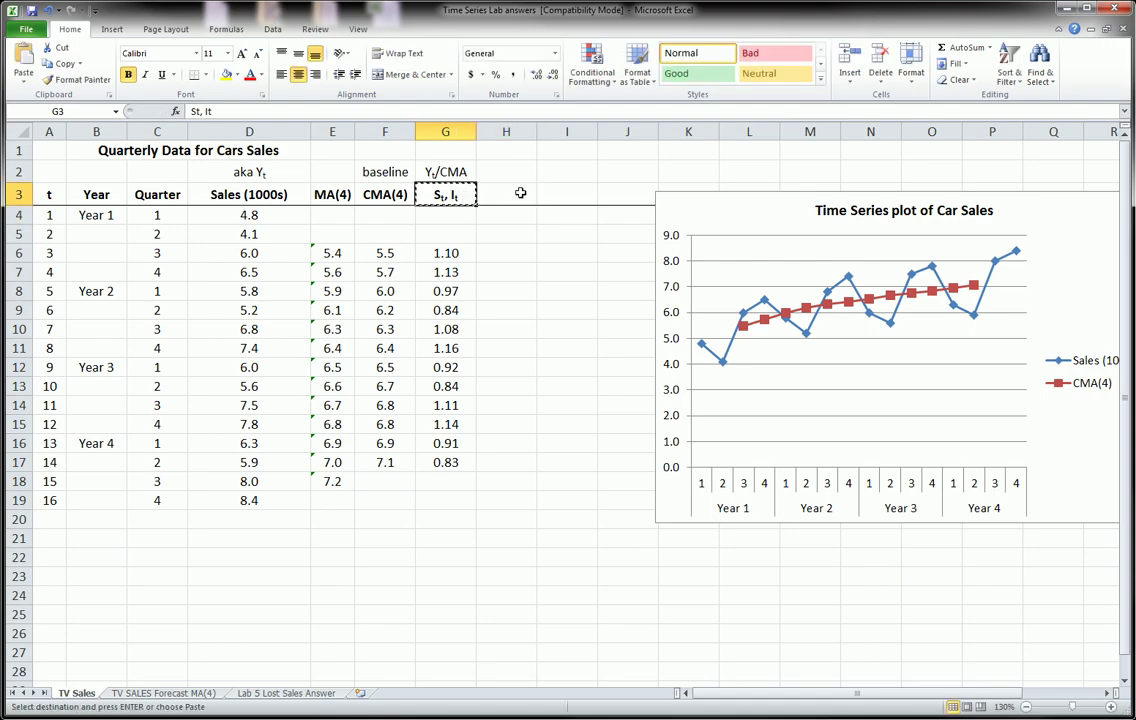
click(520, 194)
key(ctrl+v)
double_click(520, 194)
key(BackSpace)
key(BackSpace)
key(BackSpace)
key(BackSpace)
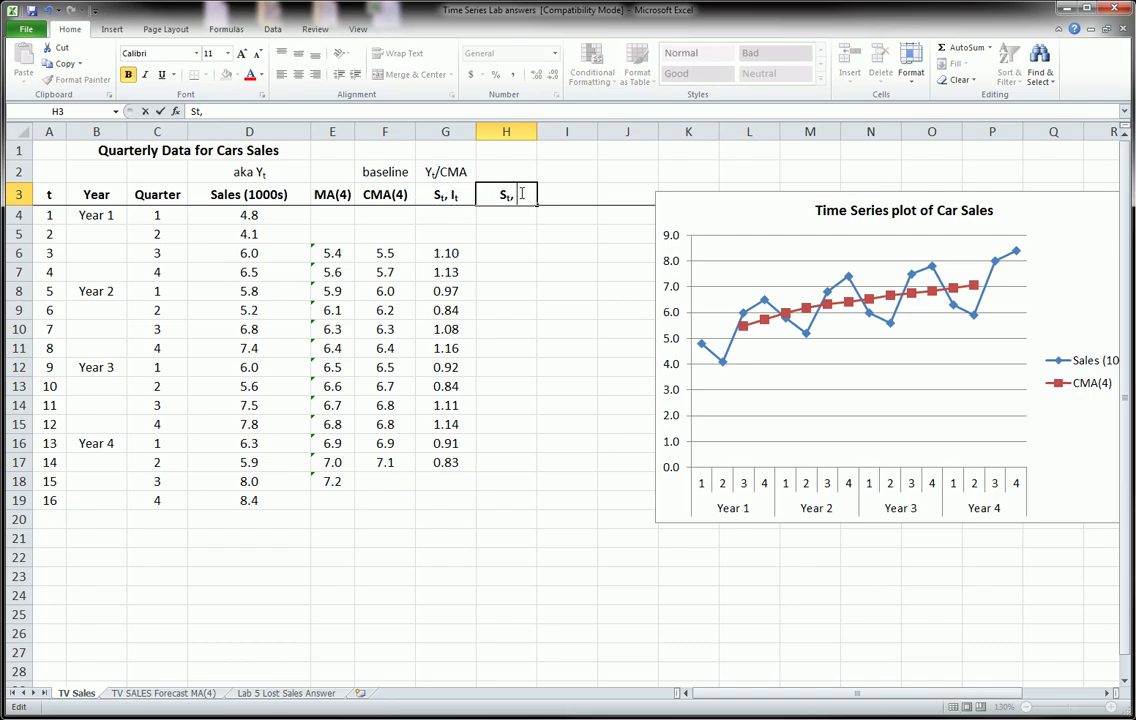
key(Return)
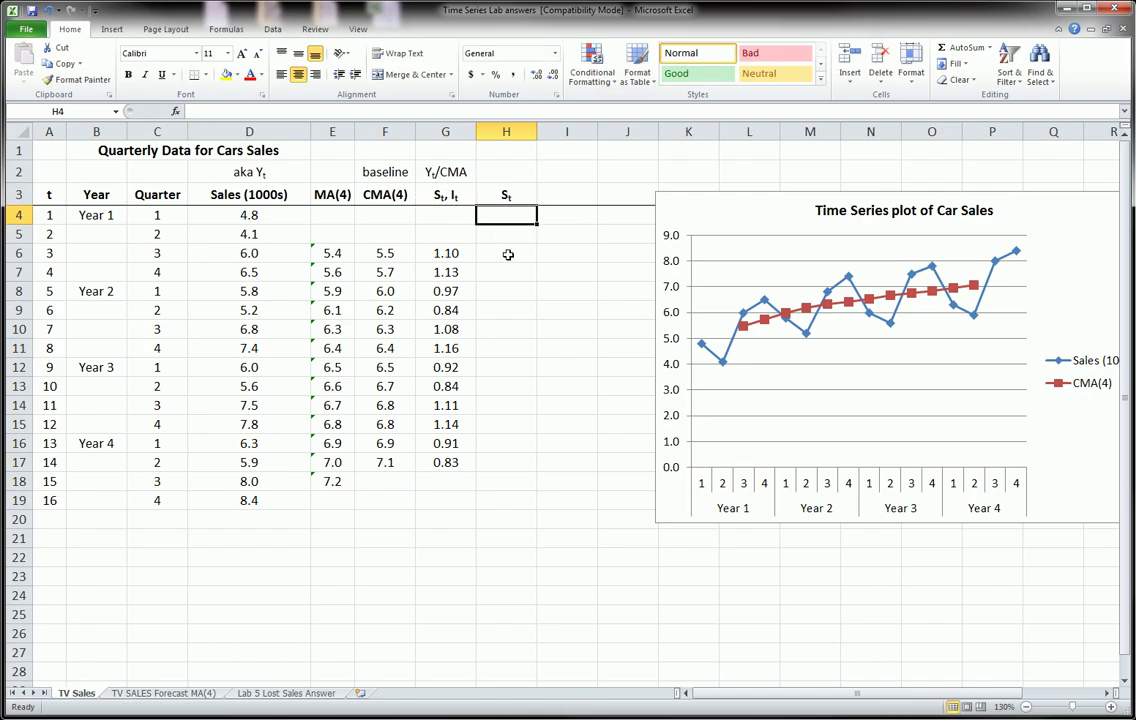
click(504, 254)
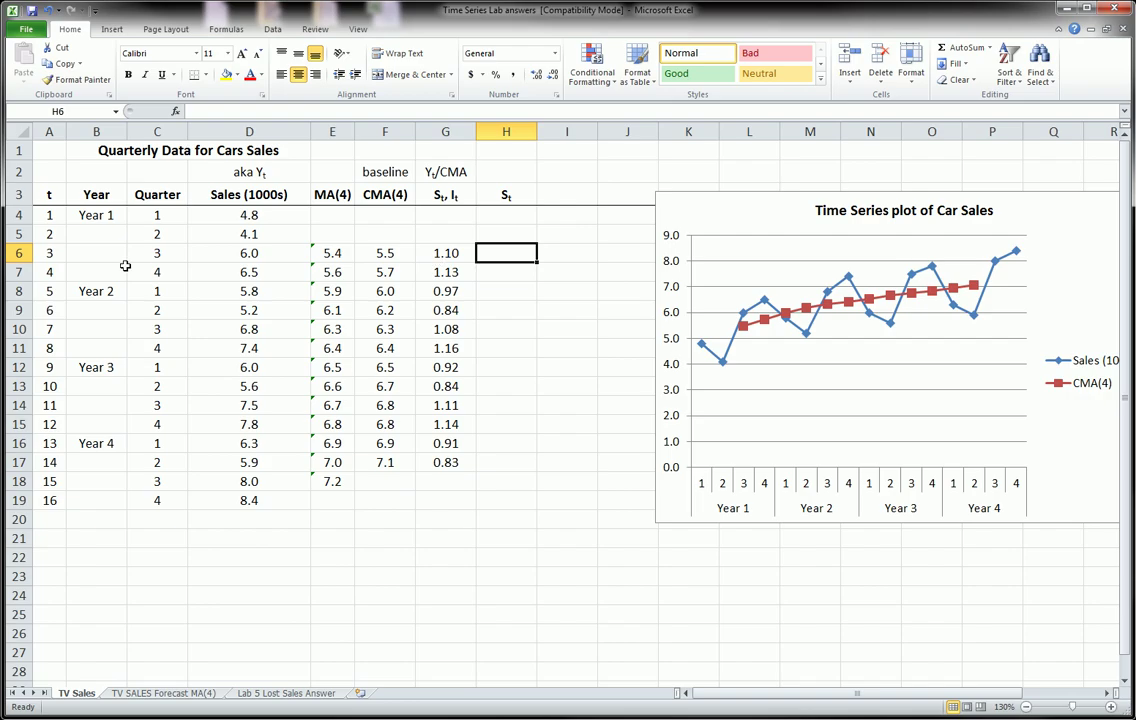
drag(155, 214, 157, 272)
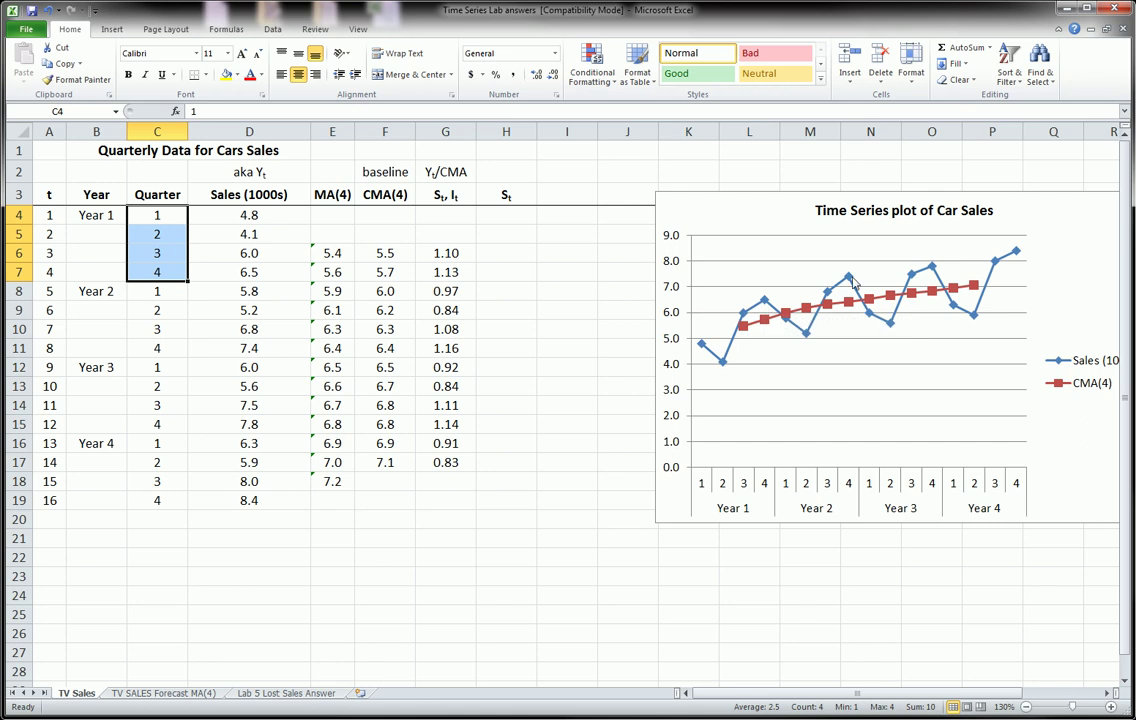
click(332, 194)
click(375, 195)
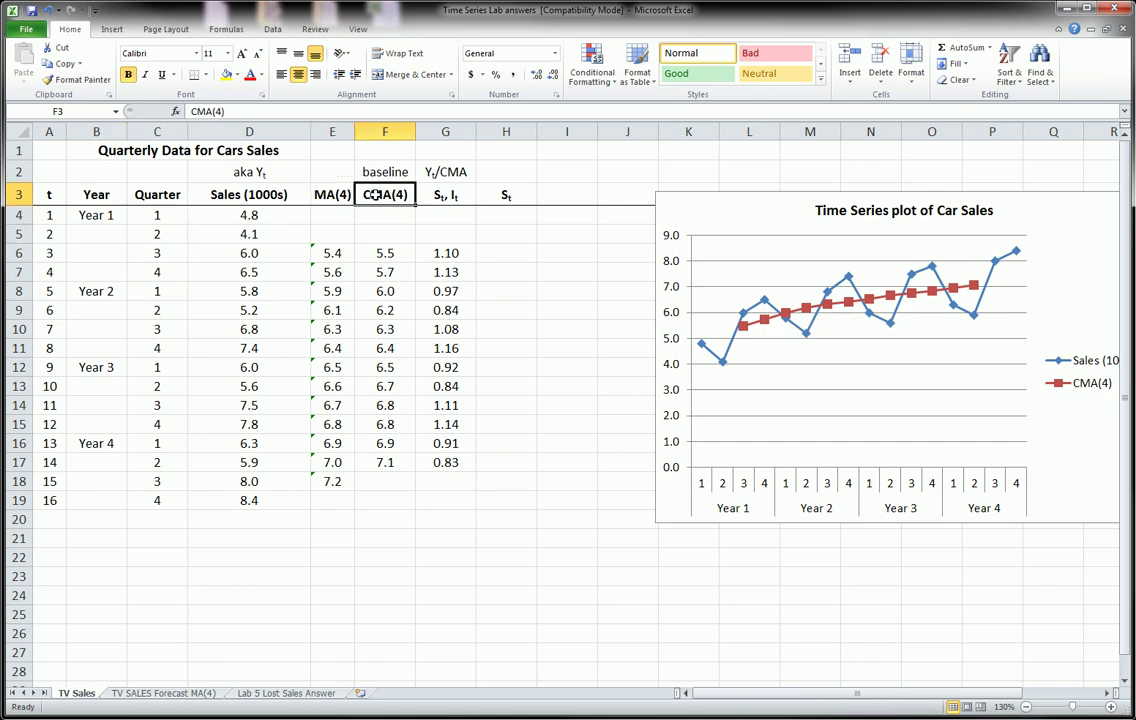
click(320, 195)
click(395, 195)
drag(159, 216, 158, 268)
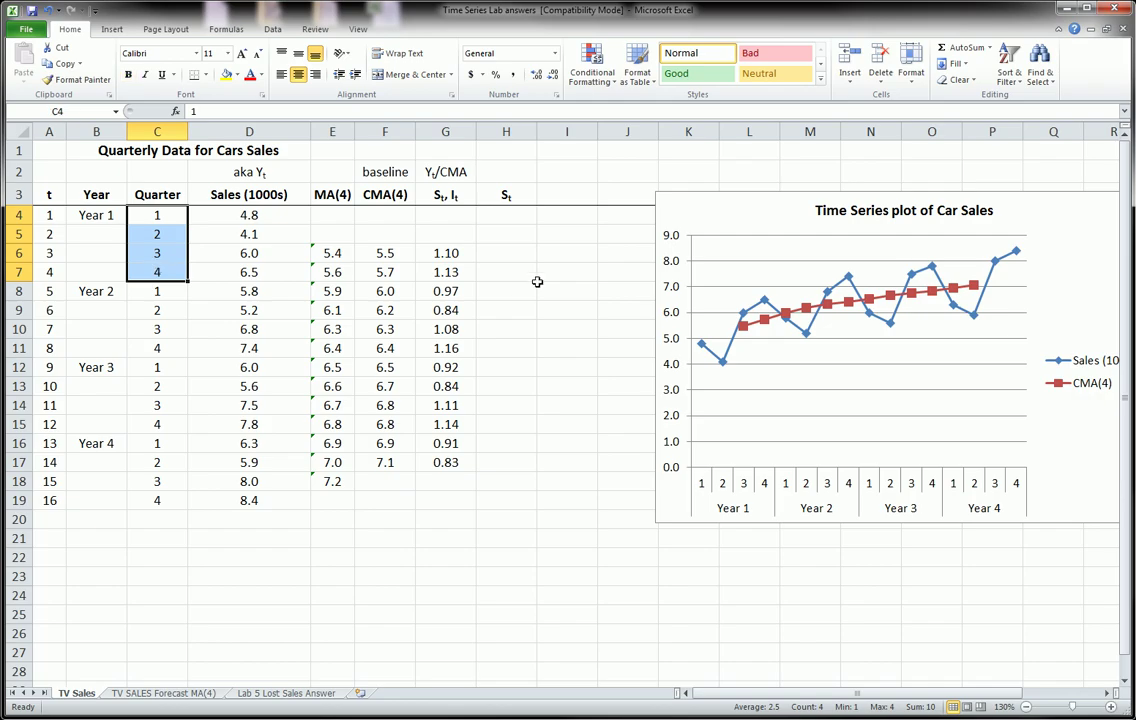
click(441, 256)
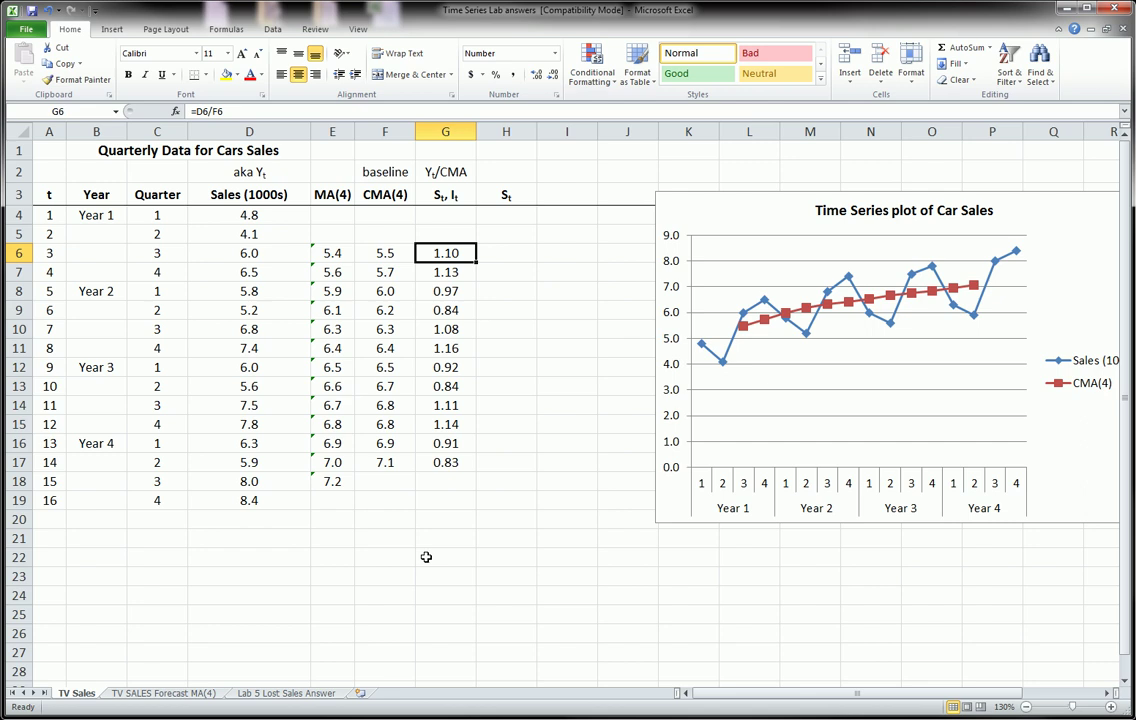
Step: Move the chart higher and enter a Quarter heading with quarters 1–4 in N21:N25
click(747, 558)
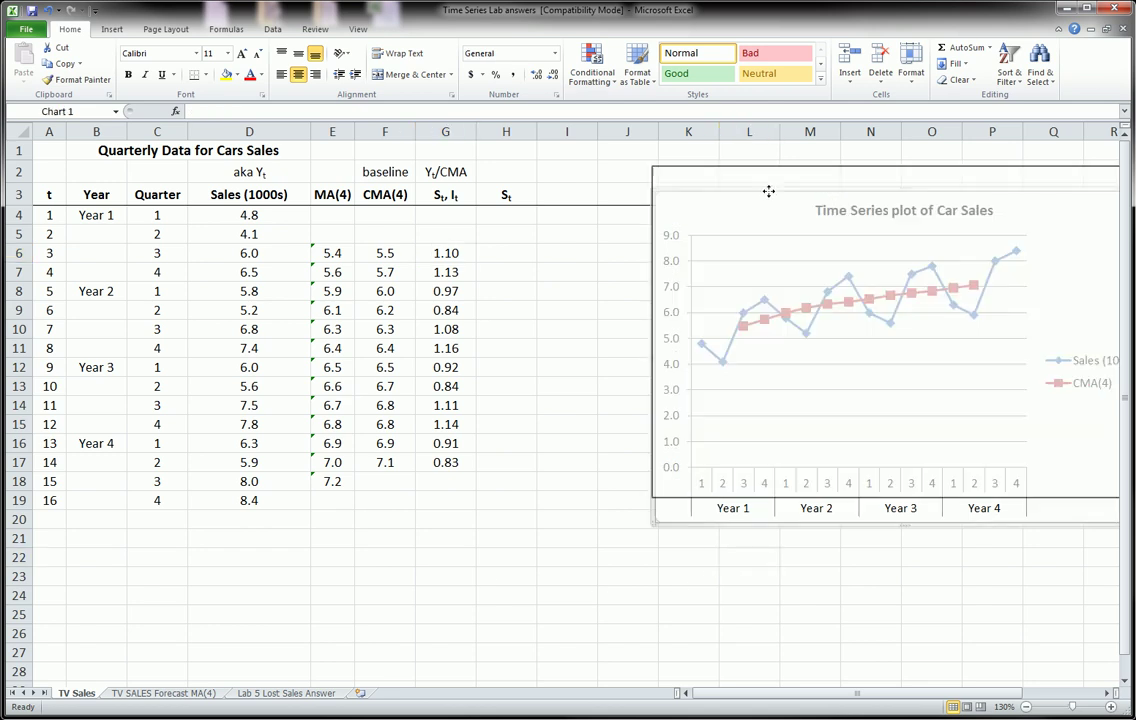
drag(772, 217, 769, 176)
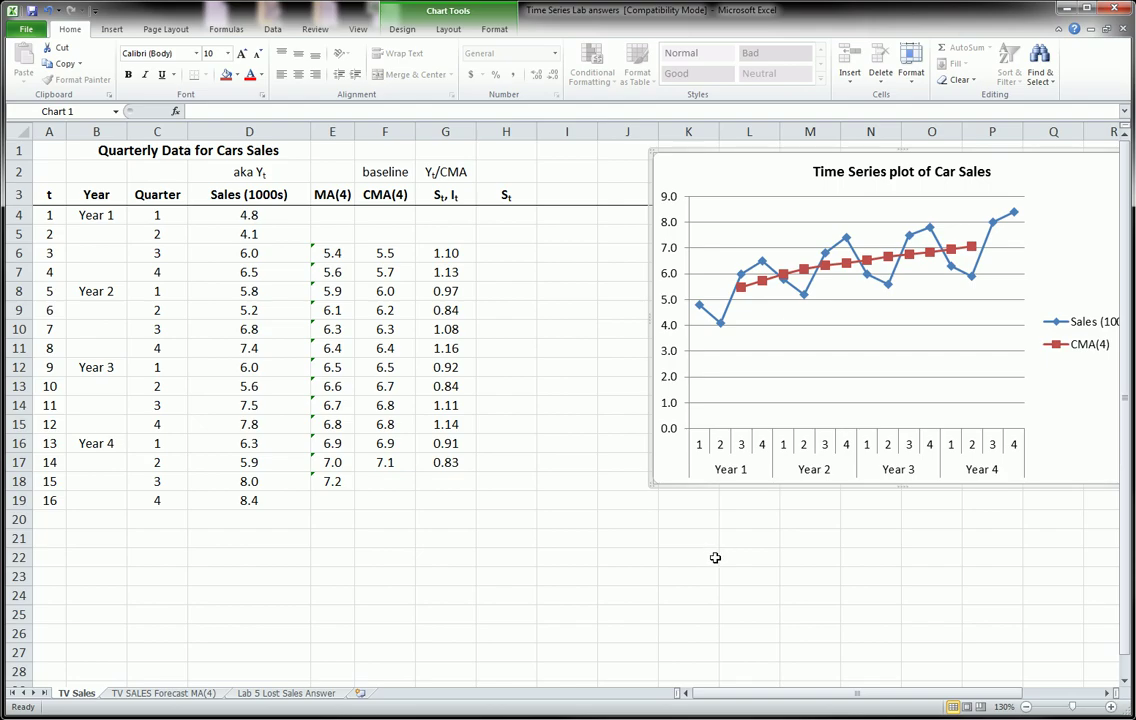
click(866, 535)
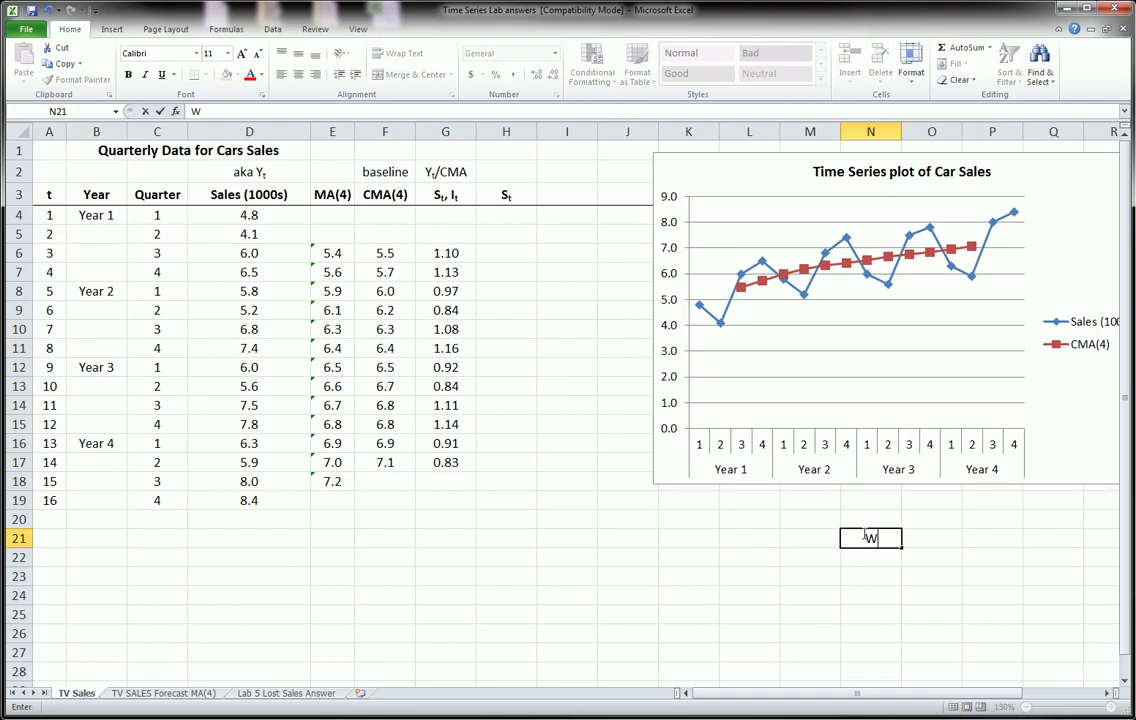
text(Quarter)
key(Return)
text(1)
key(Return)
text(2)
key(Return)
text(3)
key(Return)
text(4)
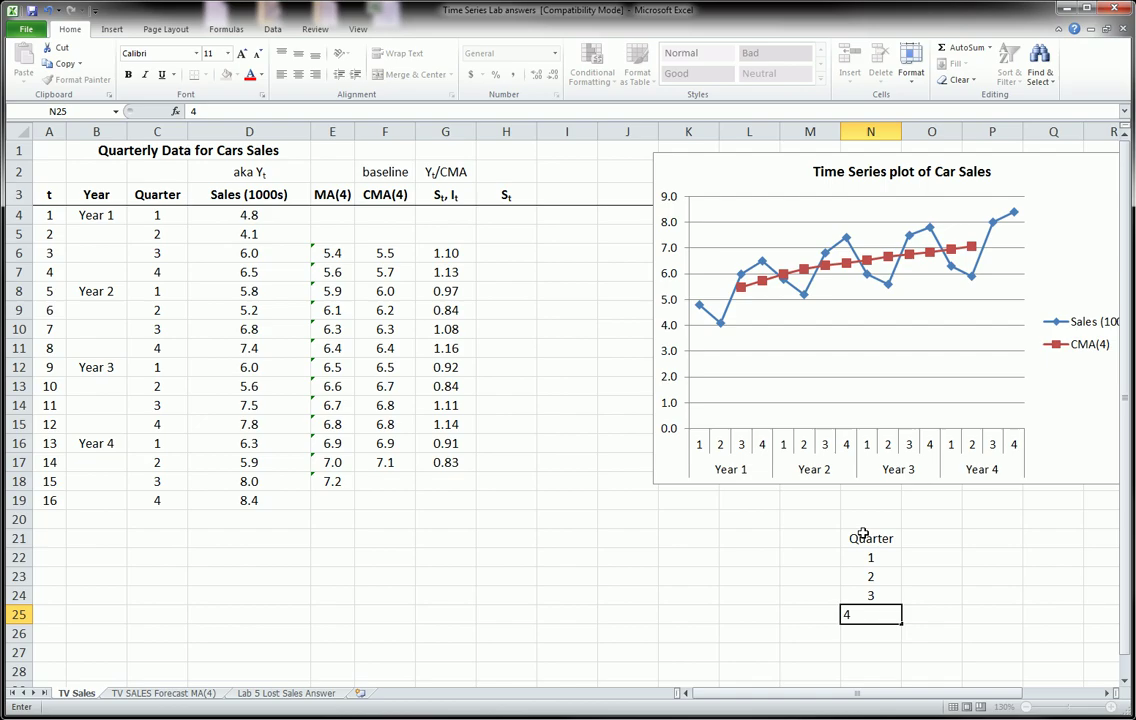
key(Return)
Step: Replace the O21 heading with the St header copied from H3
click(917, 537)
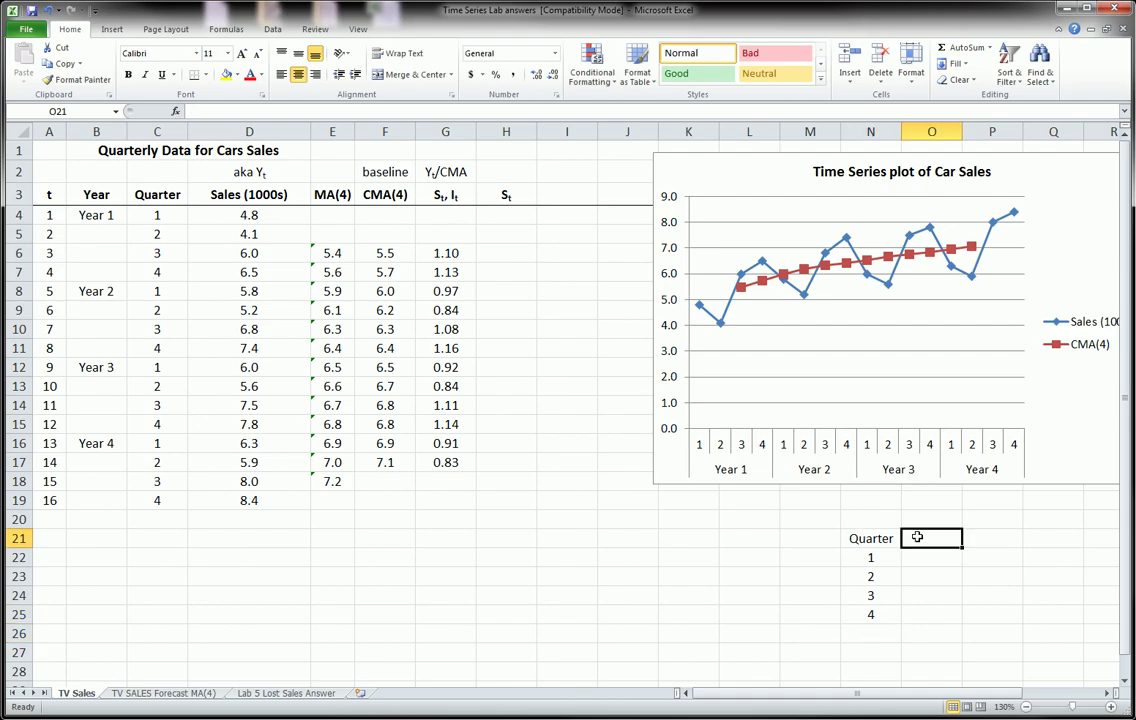
text(Season)
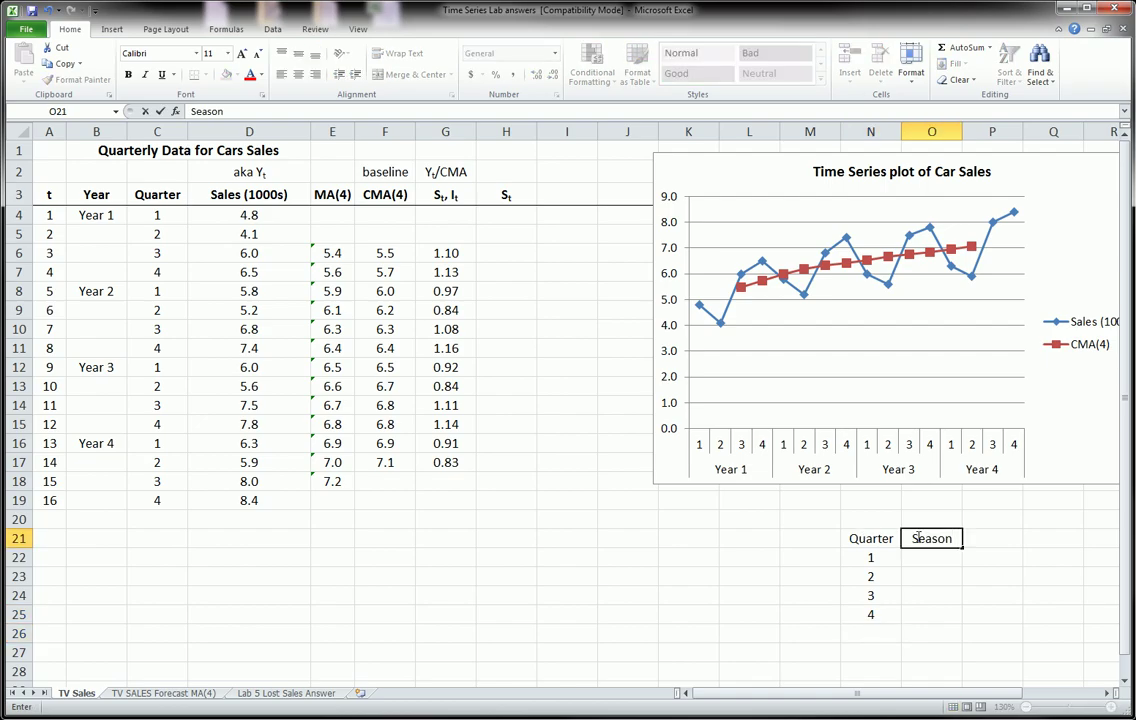
key(BackSpace)
key(BackSpace)
key(BackSpace)
key(BackSpace)
key(BackSpace)
click(508, 194)
key(ctrl+c)
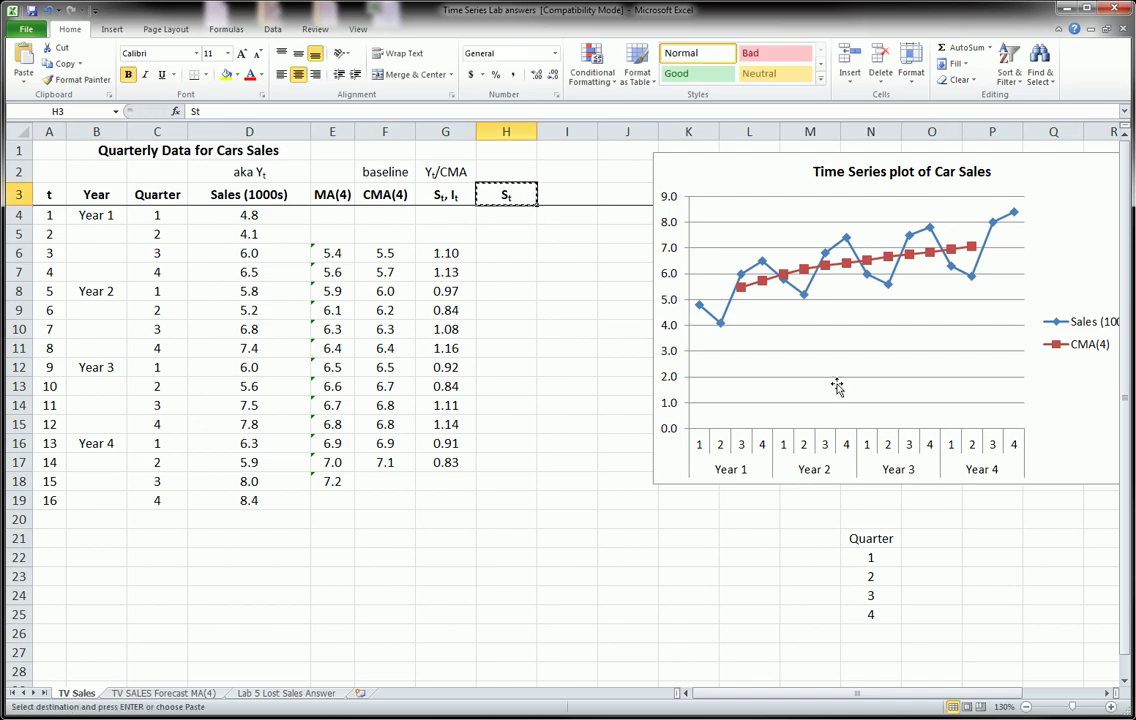
click(936, 538)
key(ctrl+v)
key(Down)
Step: Bold the Quarter and St headings and apply All Borders to N21:O25
drag(872, 540, 908, 612)
key(ctrl+b)
shift+click(912, 563)
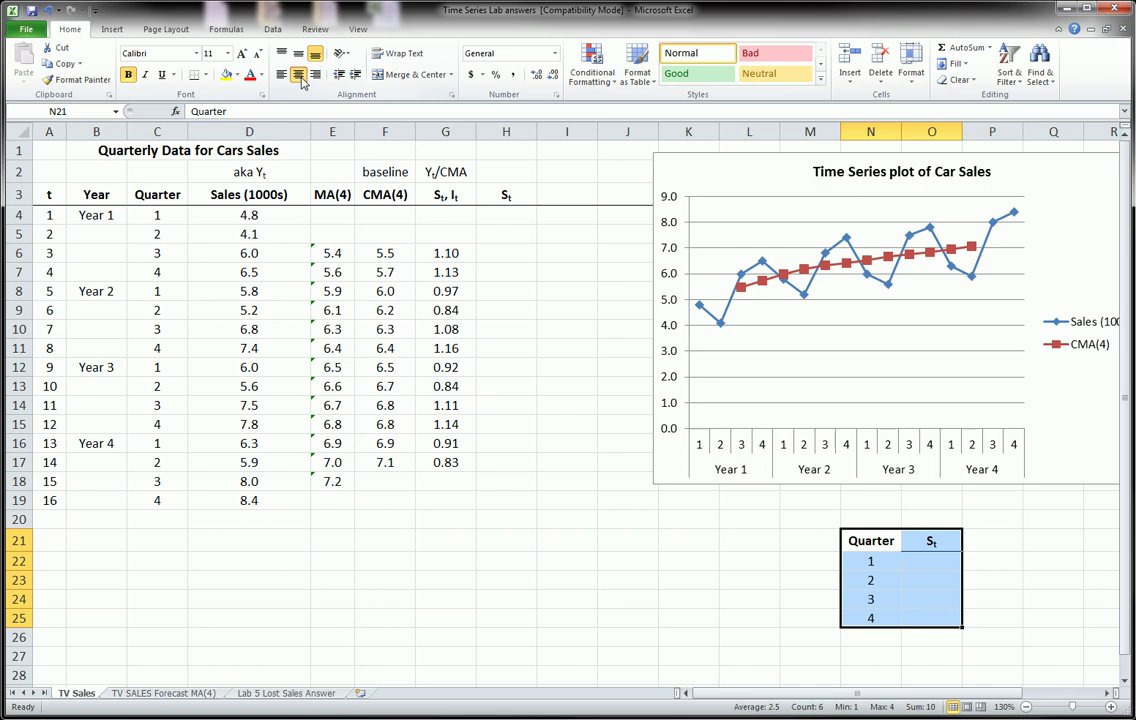
click(204, 75)
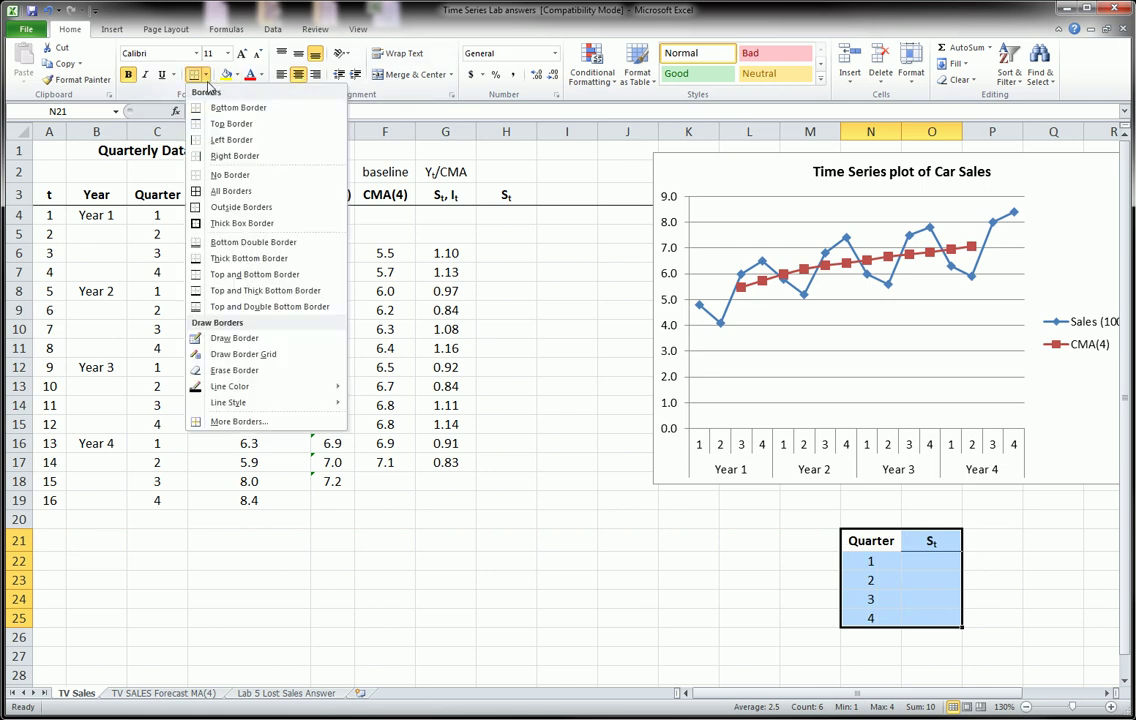
click(240, 190)
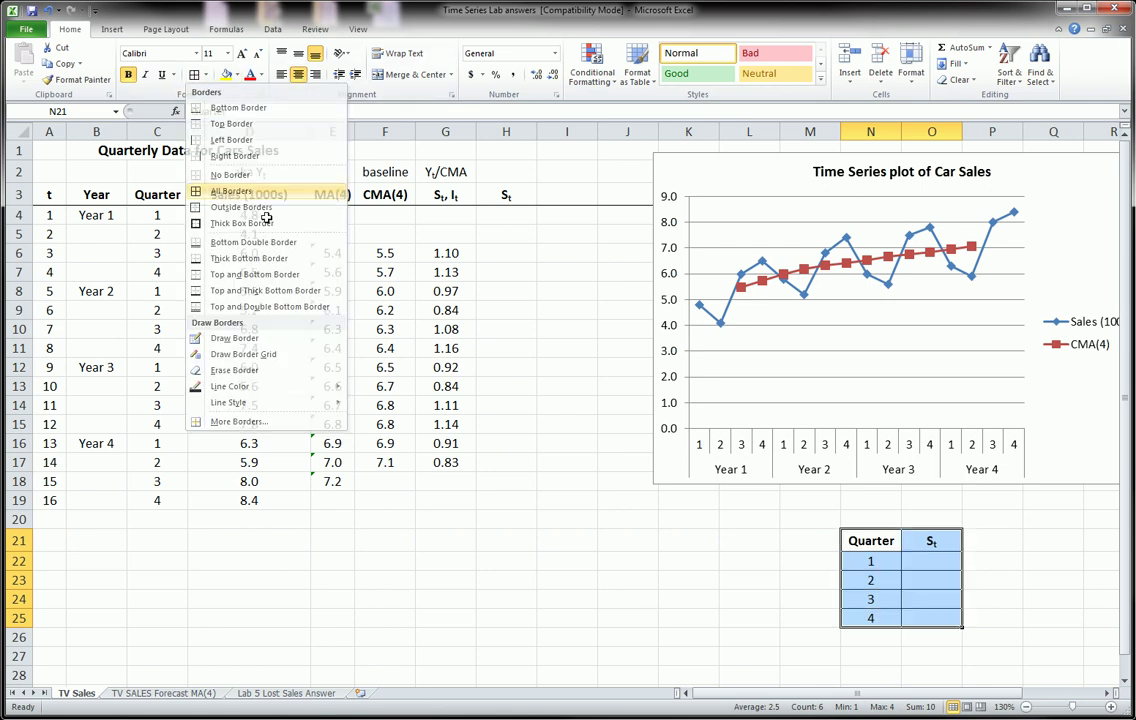
Step: Enter =AVERAGE(G8,G12,G16) in O22 as the quarter 1 index, 0.93
click(929, 562)
text(=average()
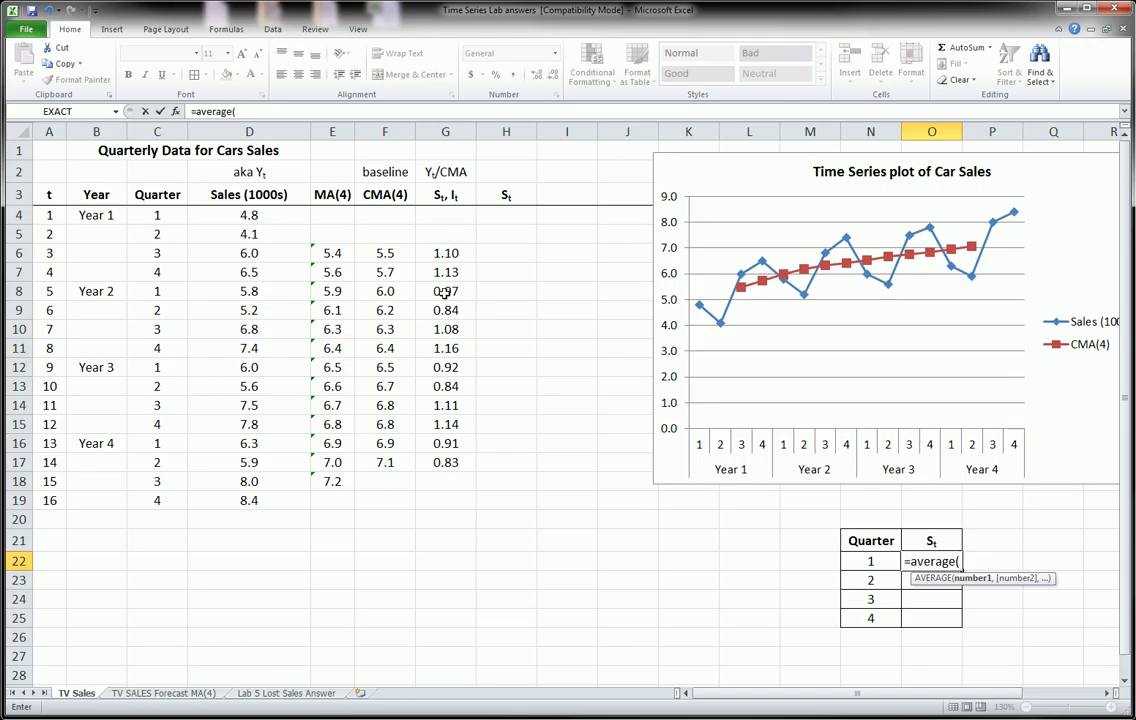
click(443, 291)
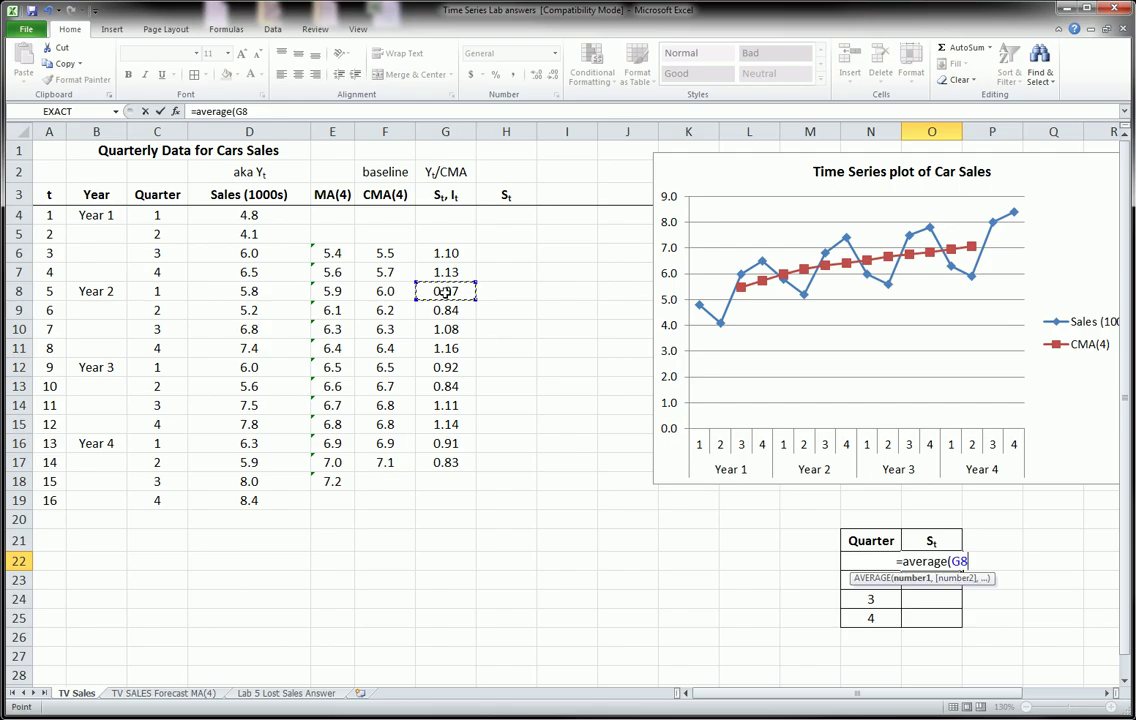
text(,)
click(447, 367)
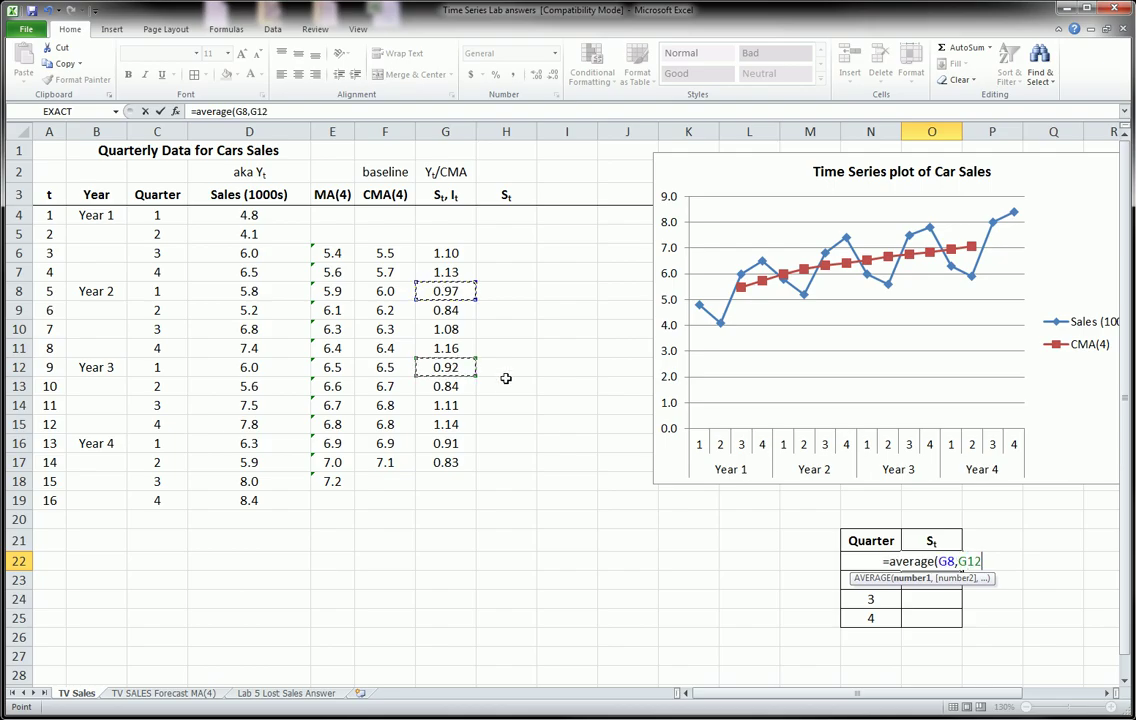
text(,)
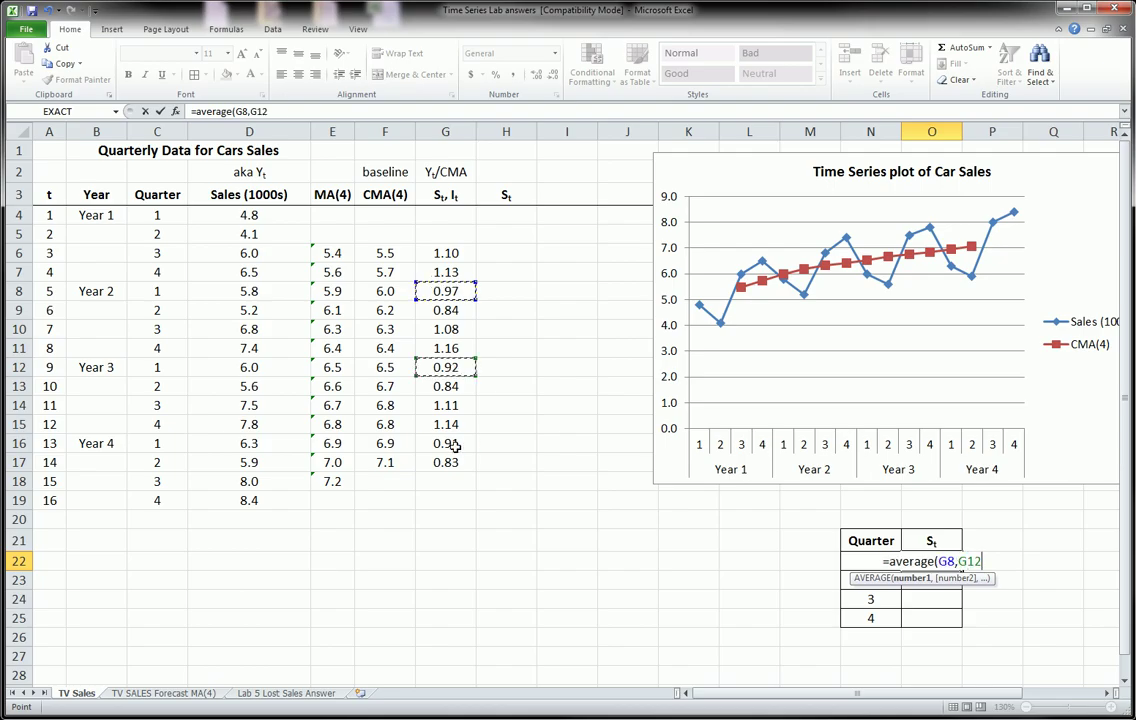
click(452, 443)
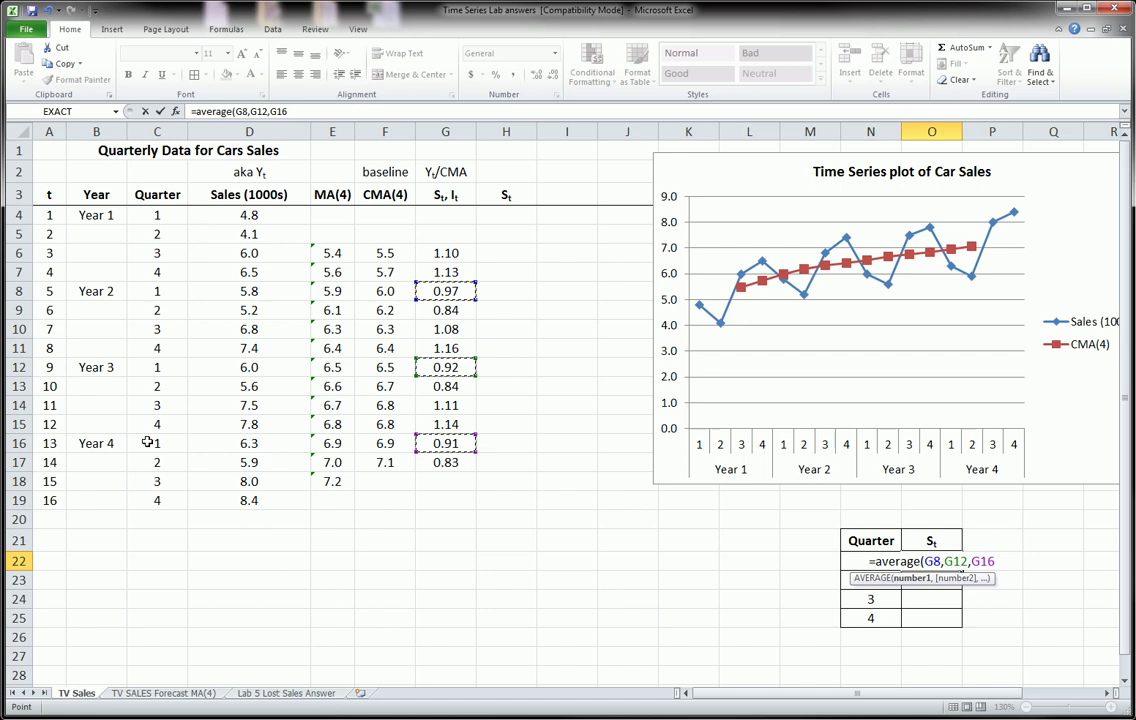
drag(142, 440, 173, 453)
drag(157, 358, 150, 357)
drag(157, 283, 150, 284)
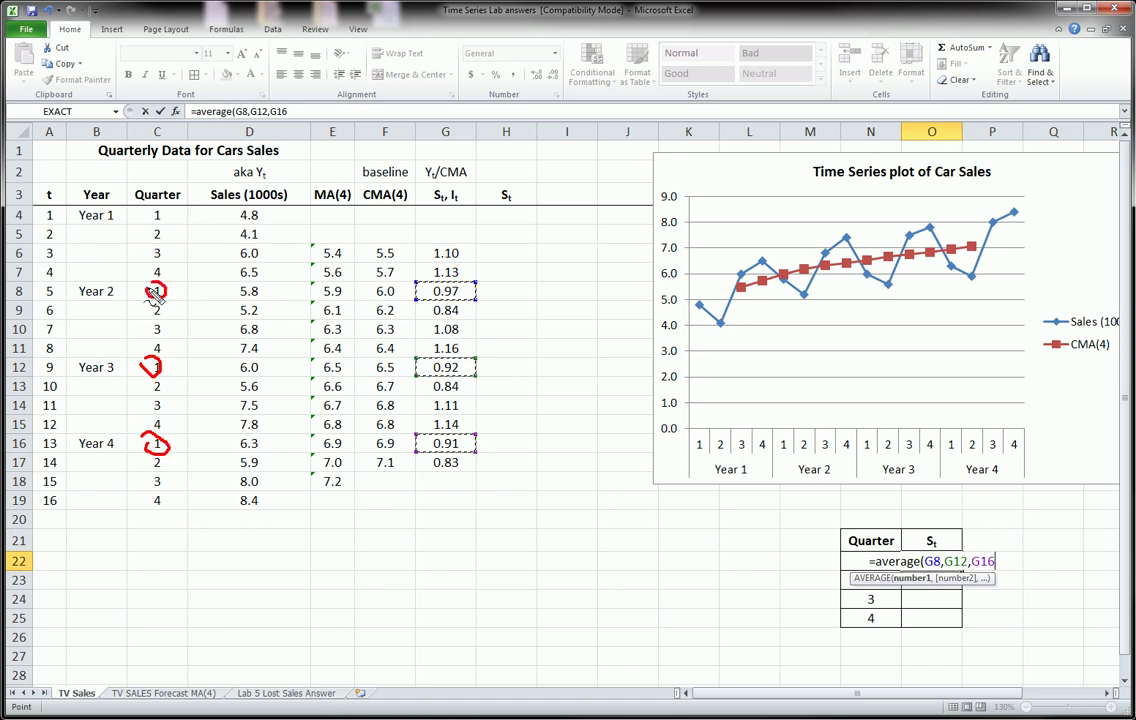
mouse_move(440, 199)
mouse_down()
mouse_move(462, 186)
mouse_move(463, 204)
mouse_move(503, 197)
mouse_up()
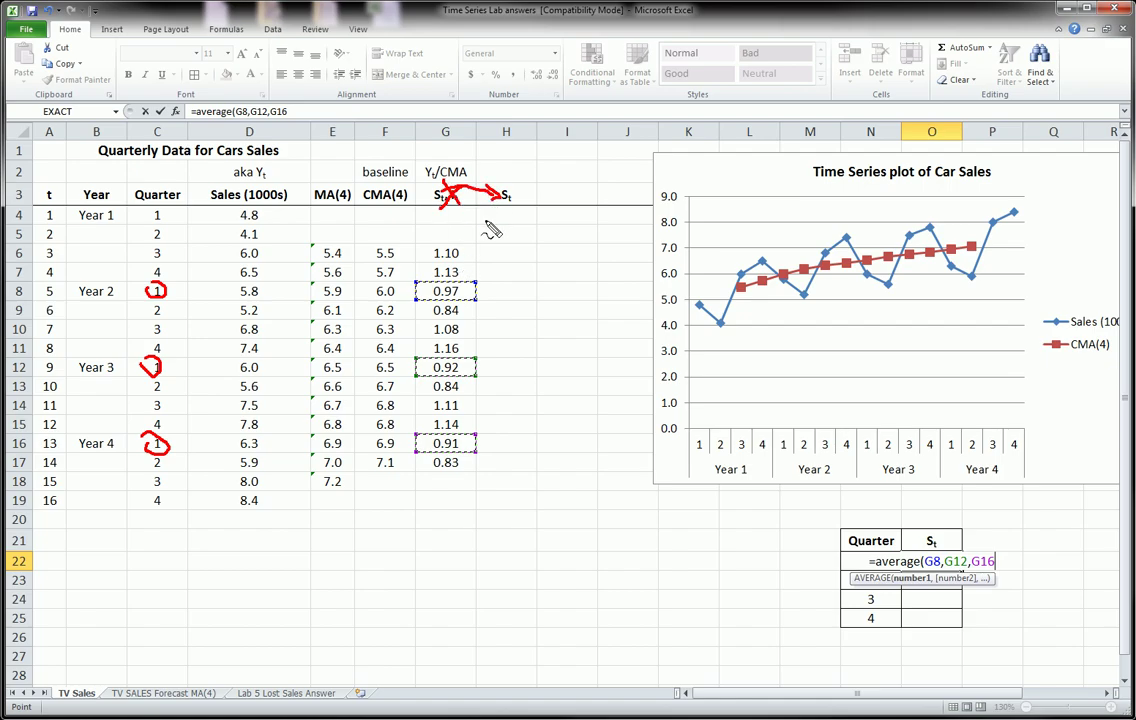
key(Escape)
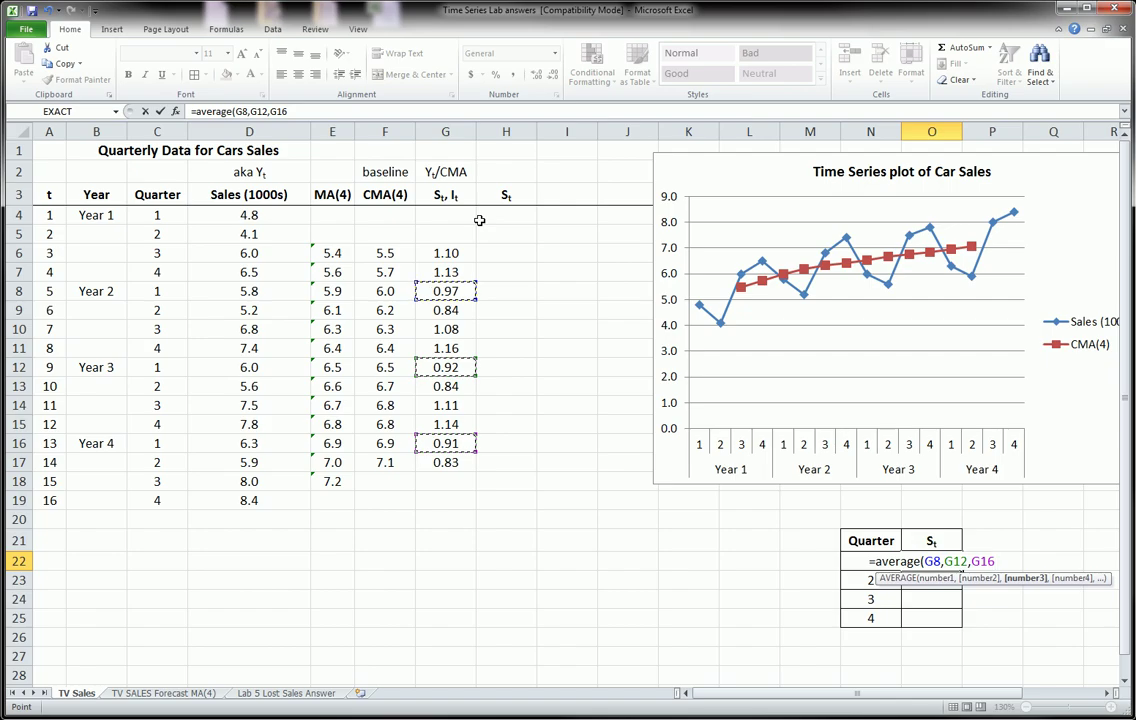
key(Return)
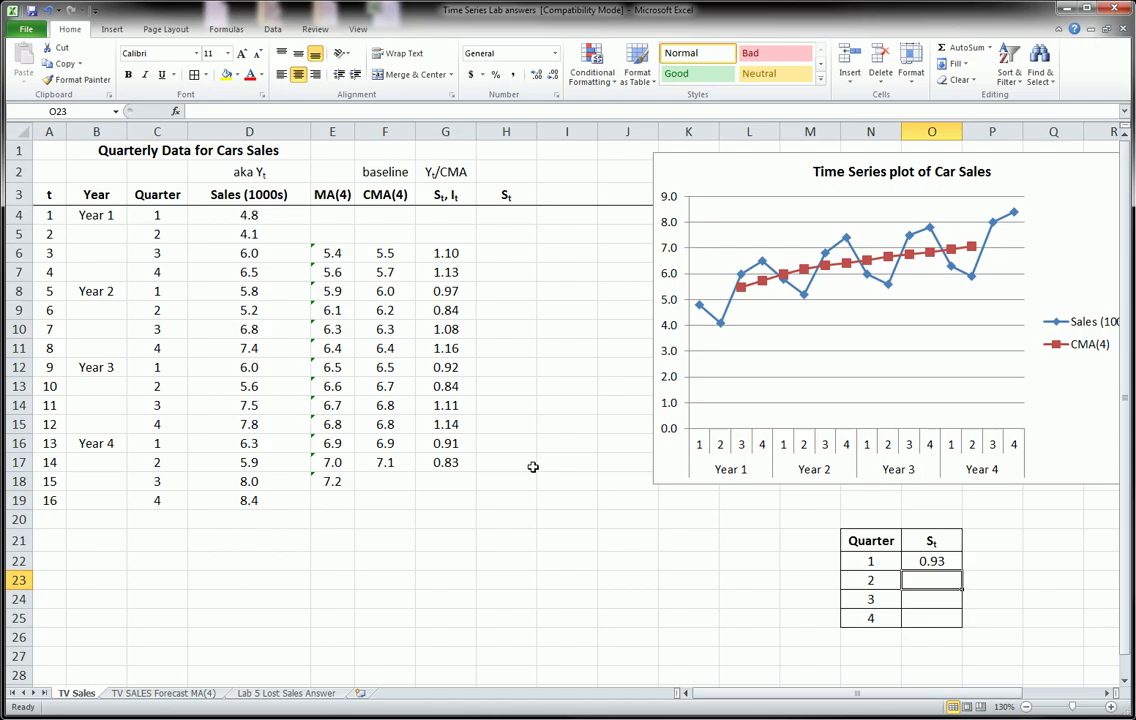
Step: Enter =AVERAGE(G9,G13,G17) in O23, giving quarter 2's index of 0.84
text(=average()
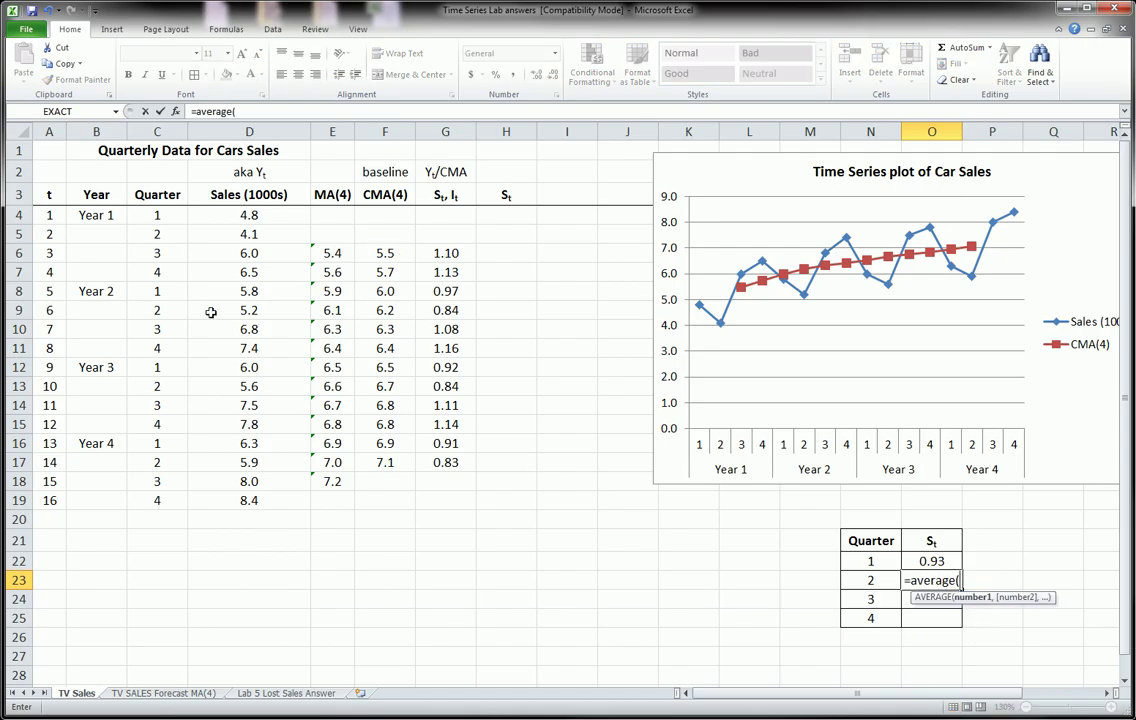
click(441, 311)
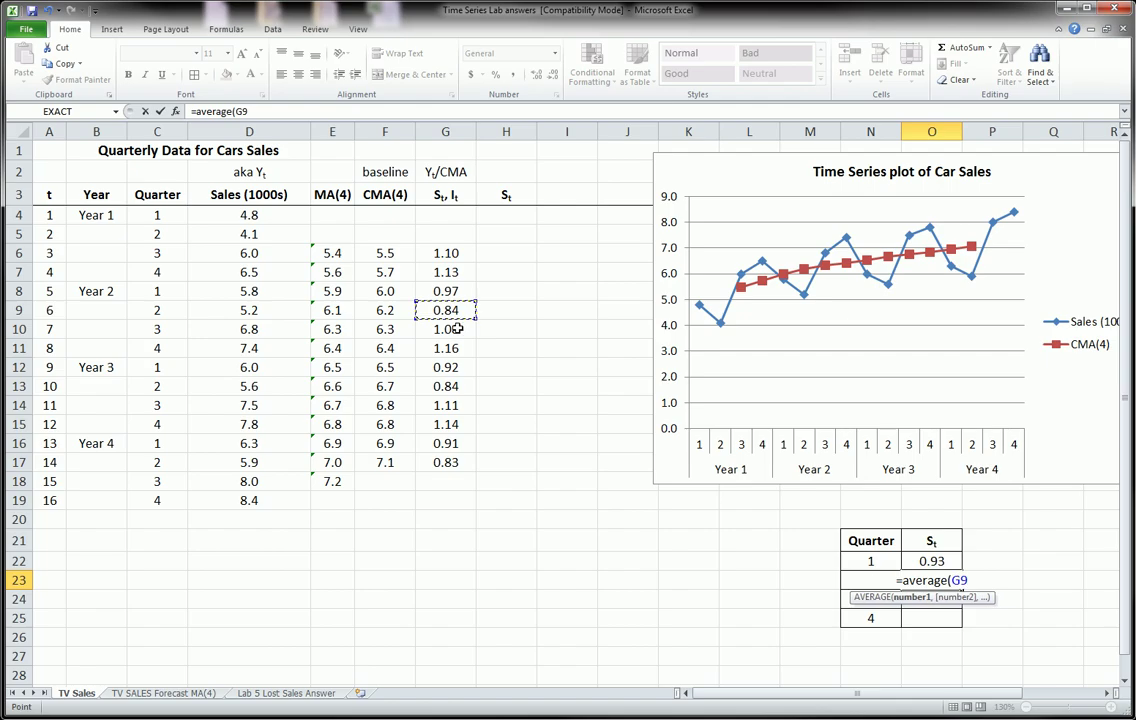
text(,)
click(446, 386)
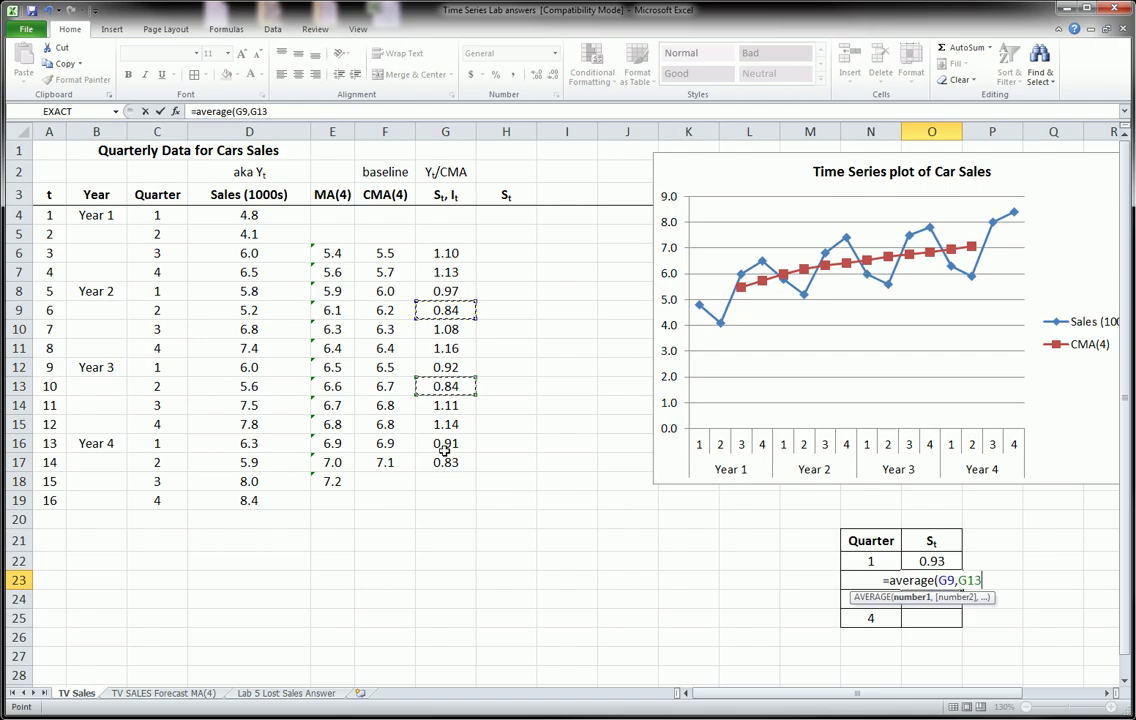
text(,)
click(446, 460)
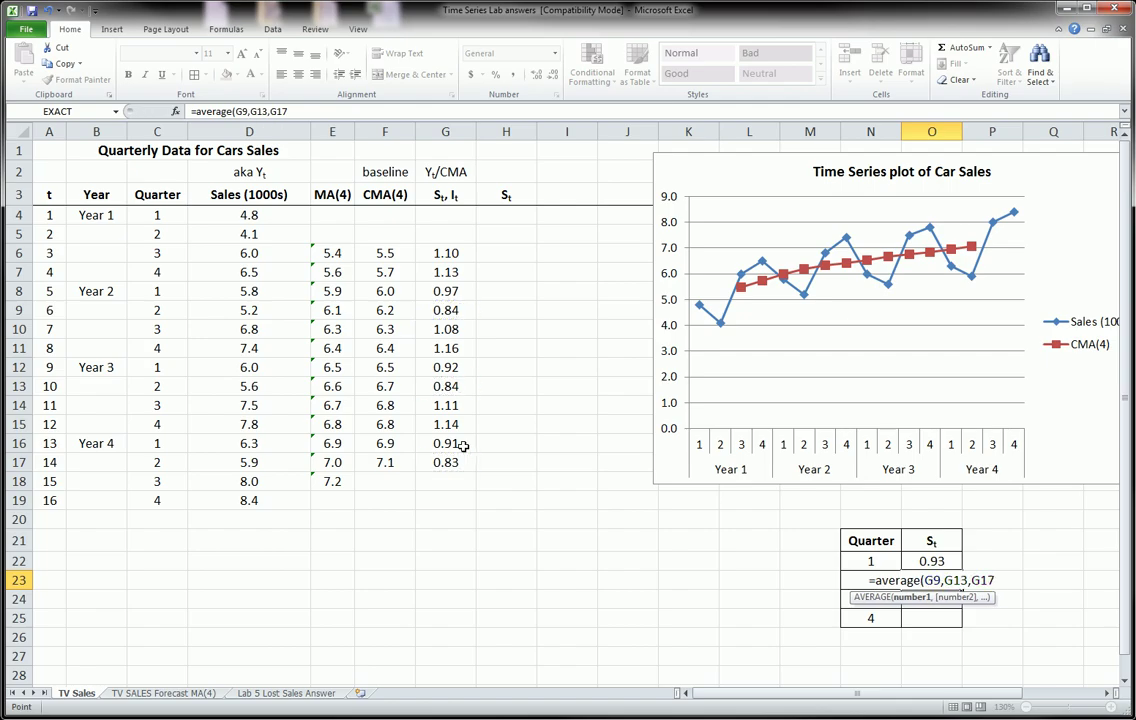
key(Return)
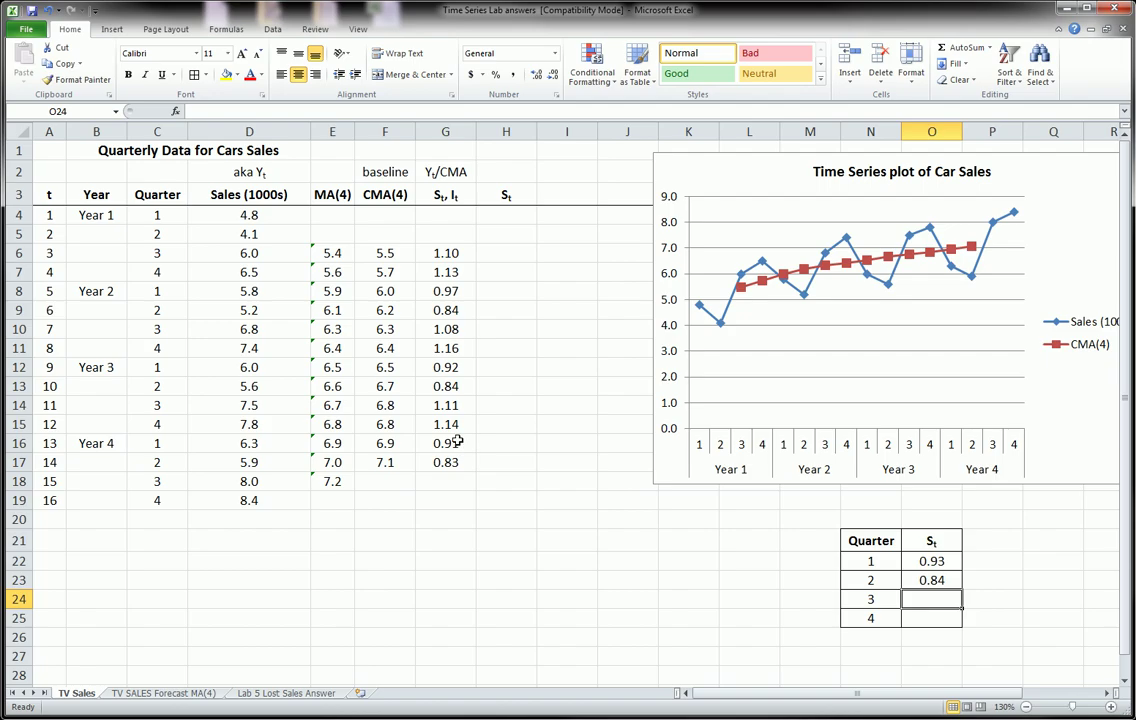
key(Up)
key(Up)
Step: Rewrite O22 as =AVERAGEIF($C$6:$C$17,N22,$G$6:$G$17) with absolute ranges, still giving 0.93
text(=)
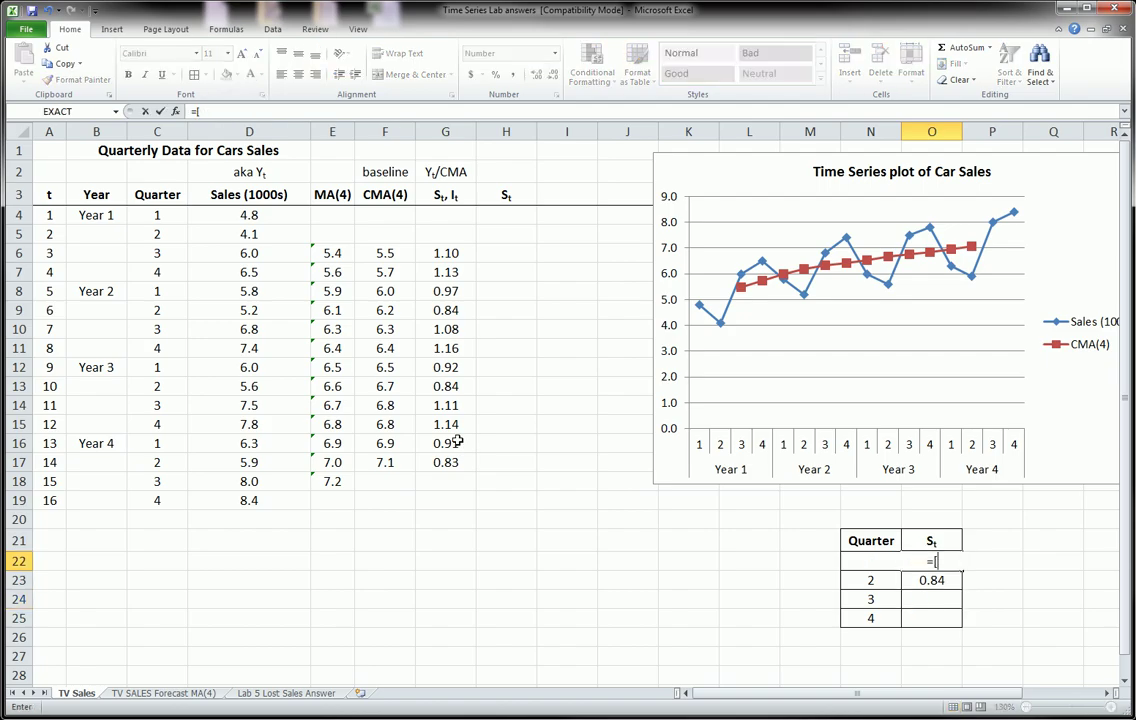
key(BackSpace)
text(aver)
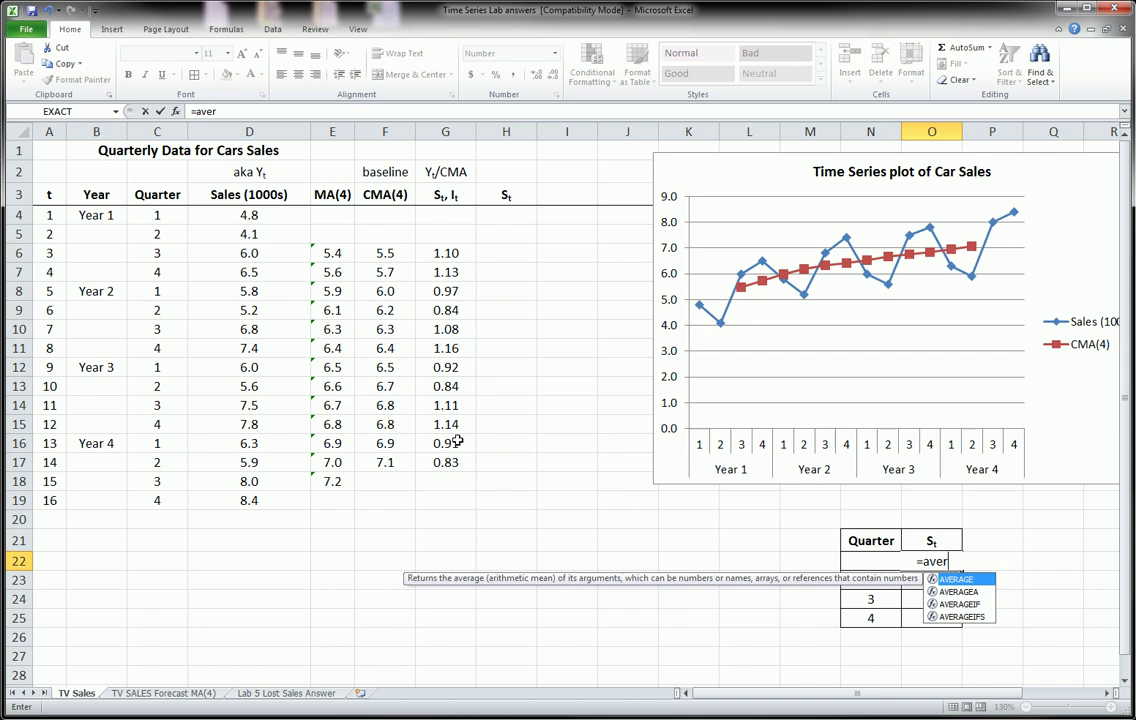
text(ageif()
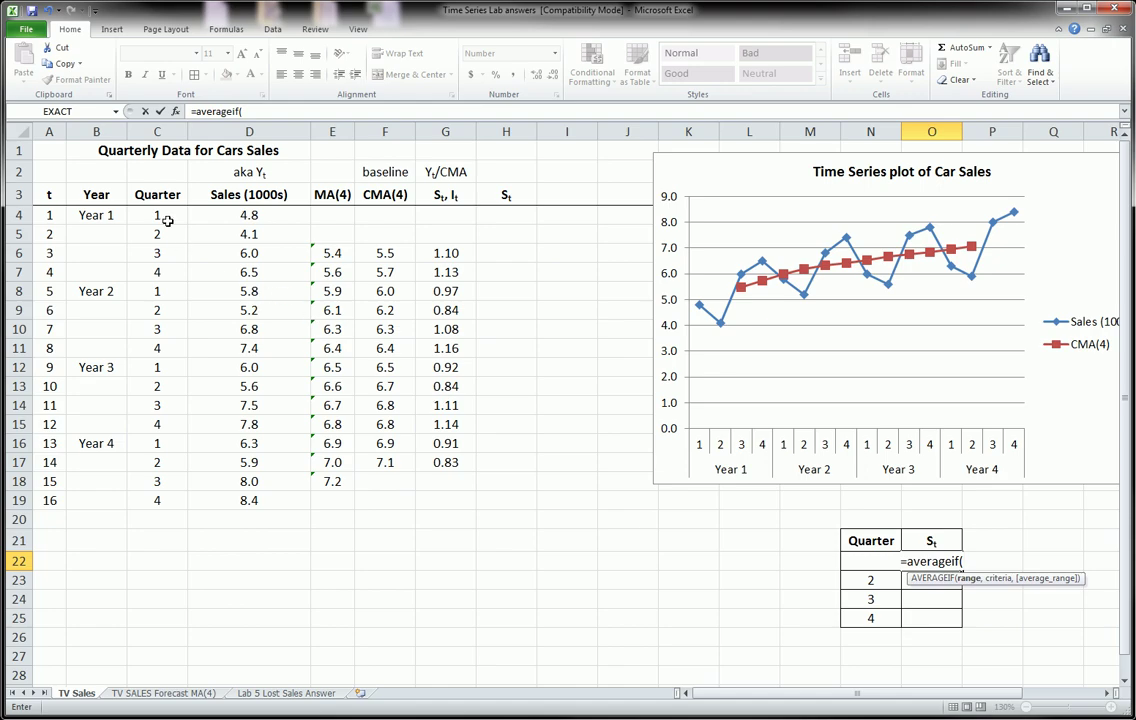
drag(166, 215, 161, 500)
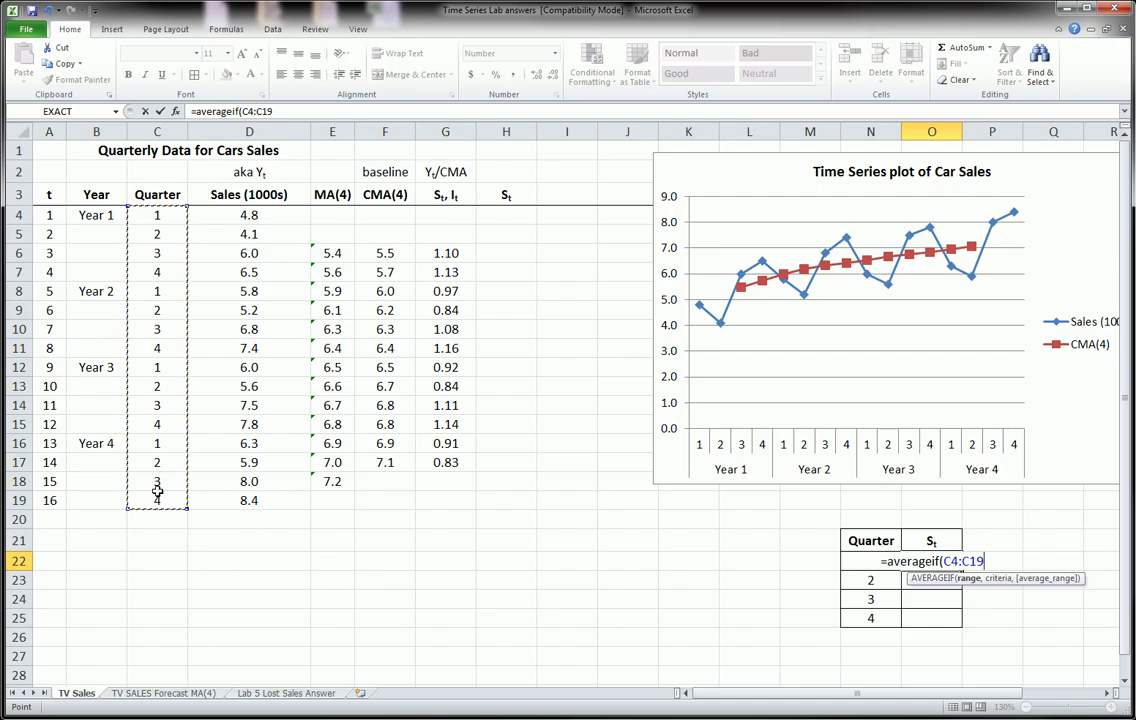
key(F4)
text(,)
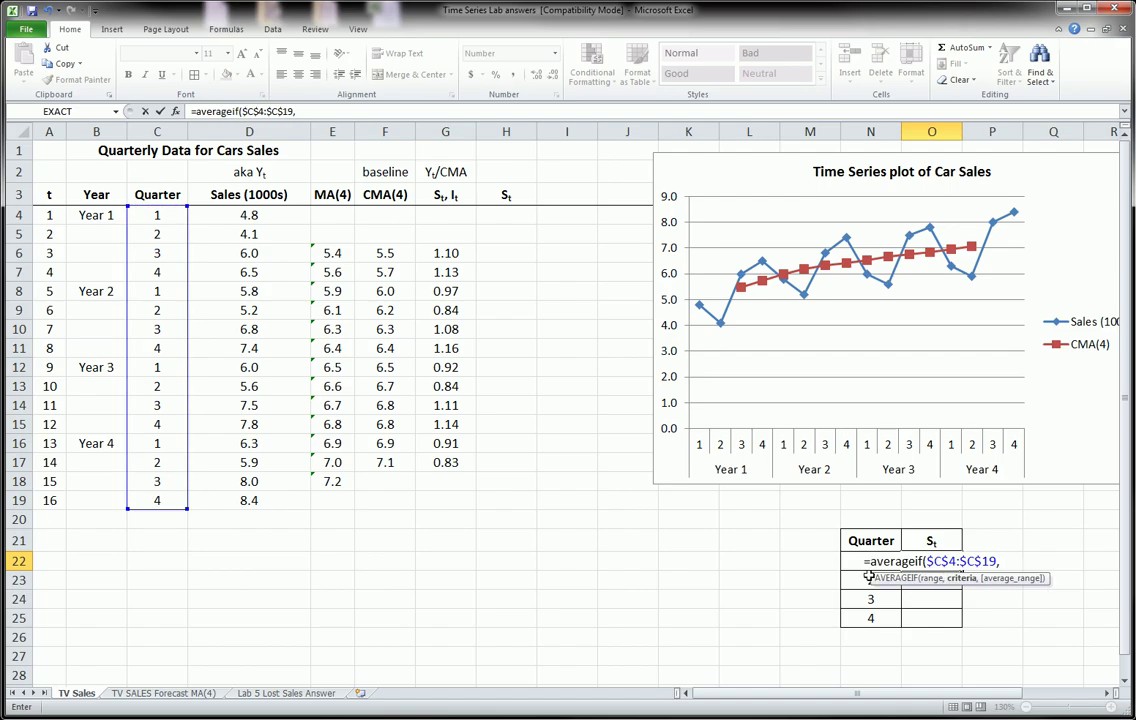
key(Left)
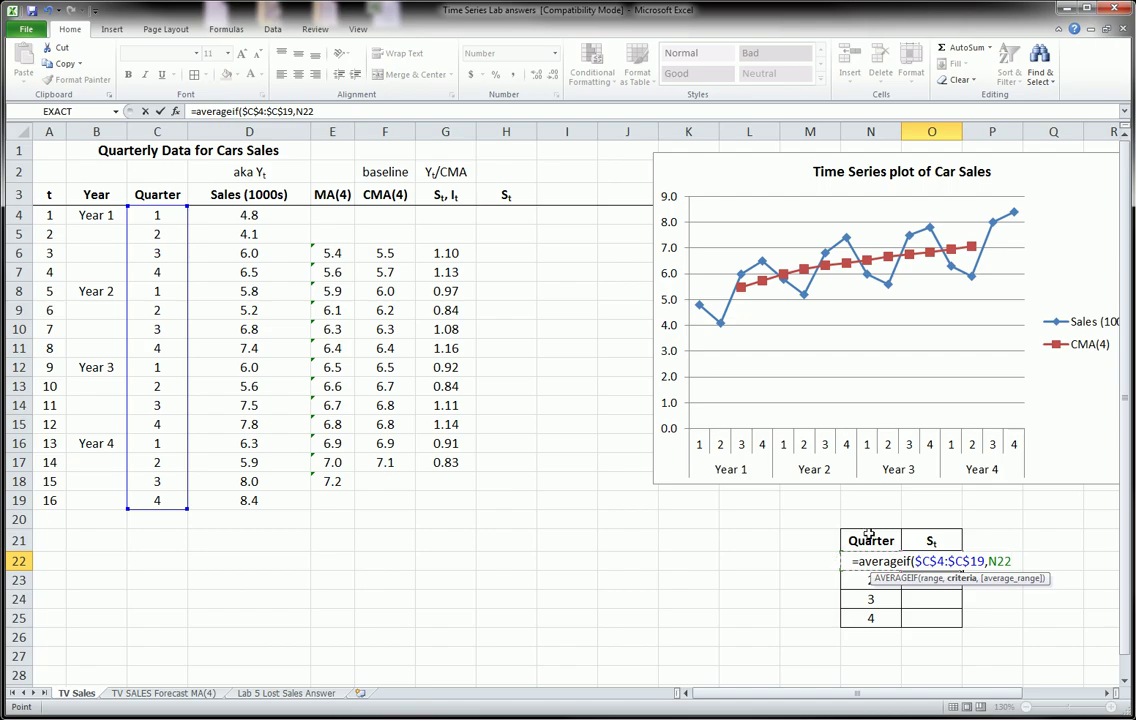
mouse_move(866, 526)
mouse_down()
mouse_move(846, 545)
mouse_move(860, 537)
mouse_up()
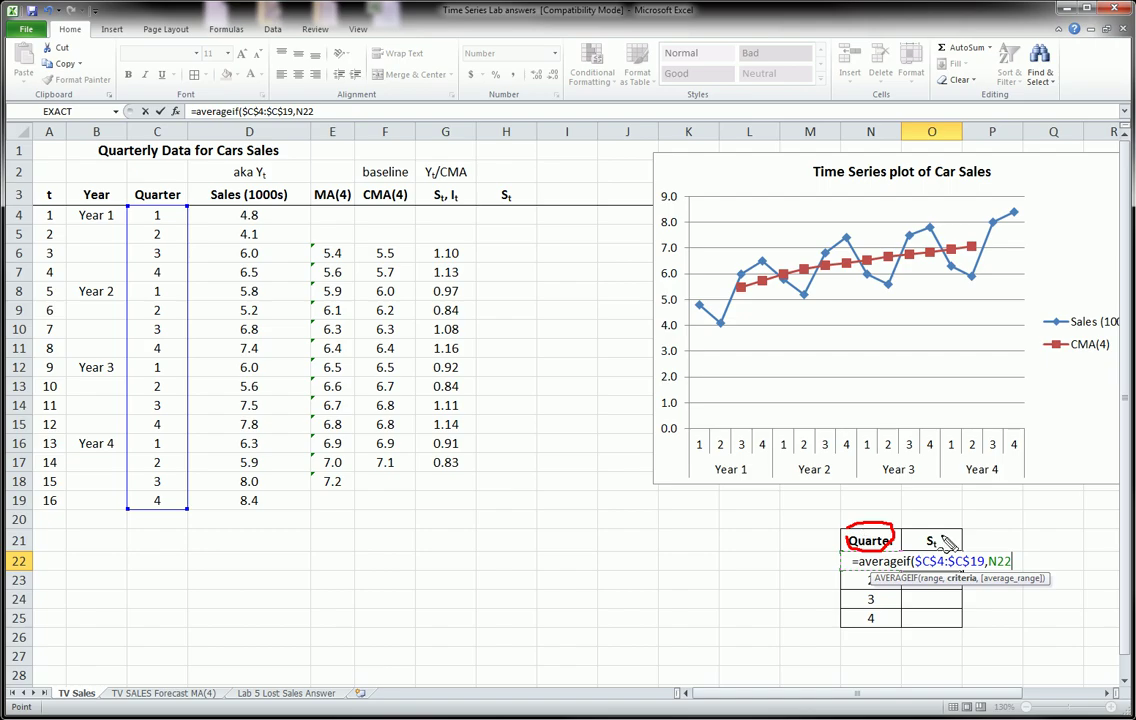
text(,)
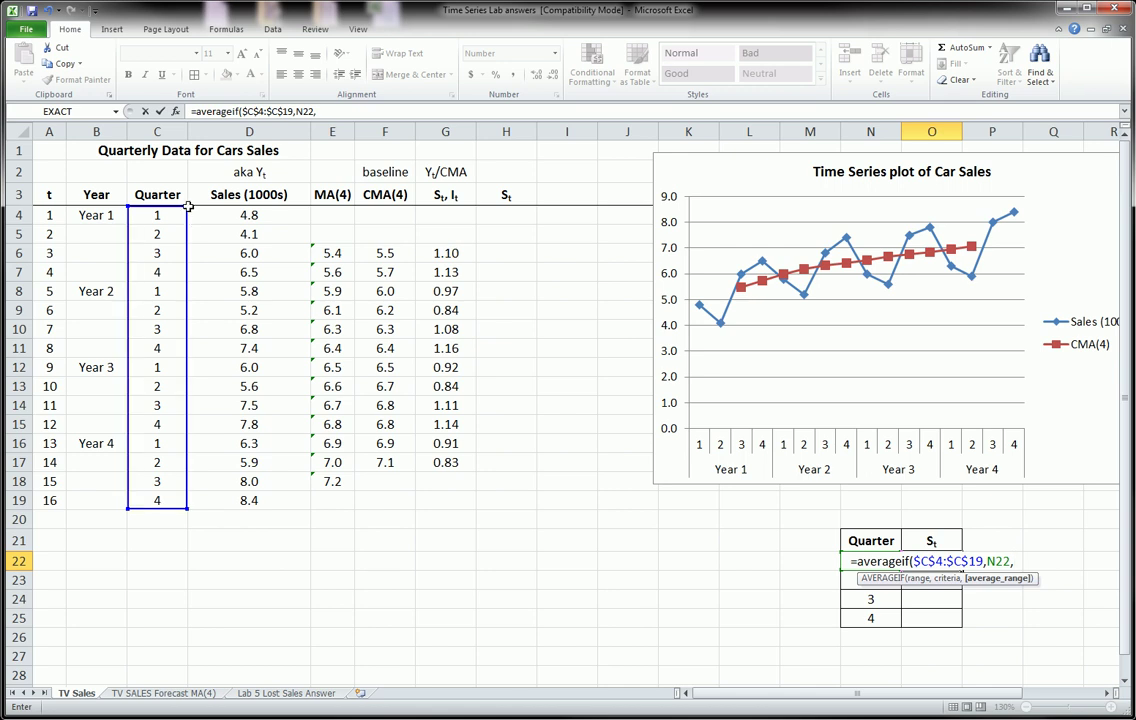
click(446, 252)
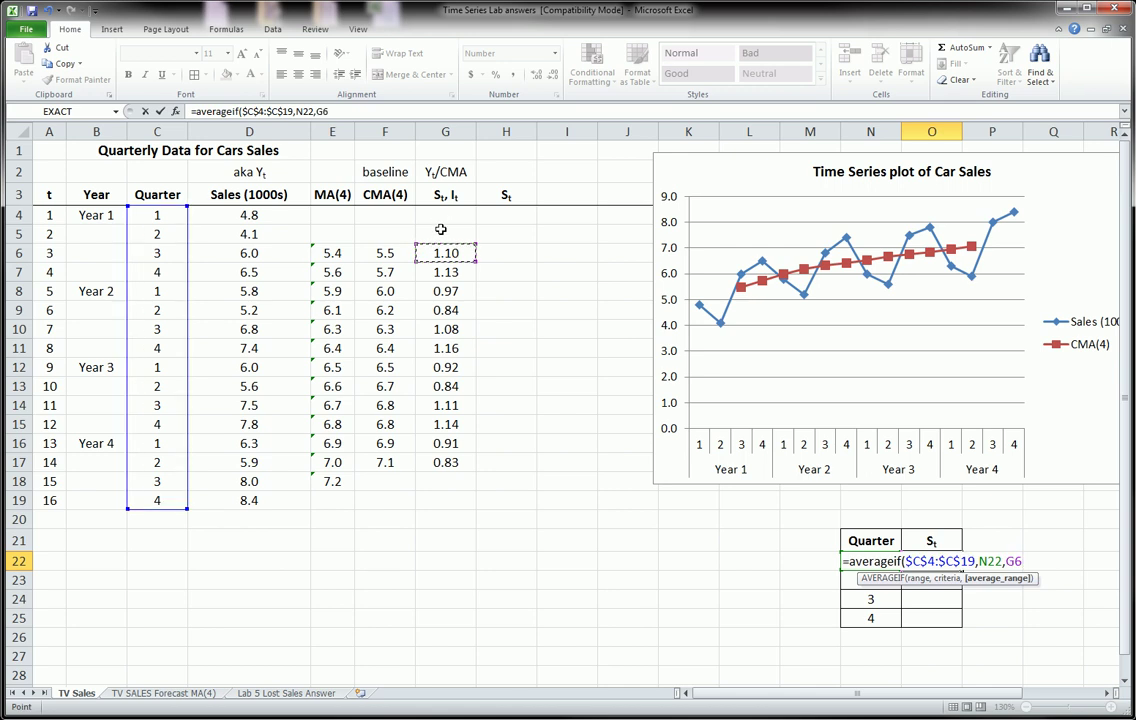
drag(444, 252, 465, 463)
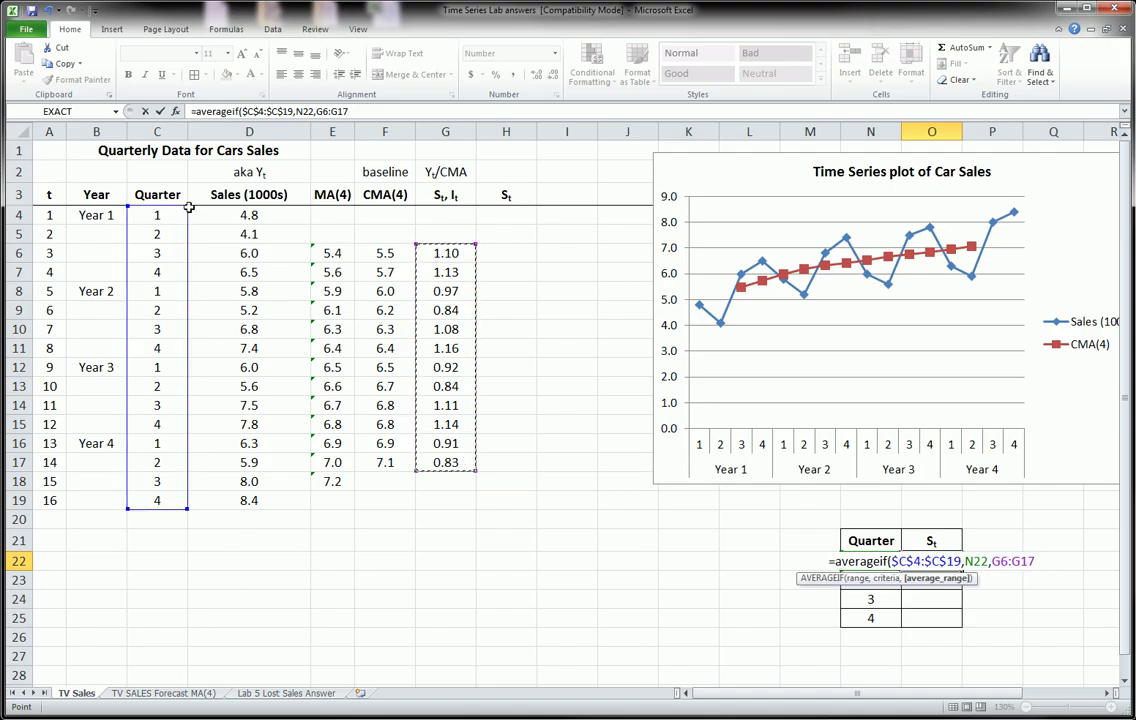
key(F4)
drag(188, 213, 186, 244)
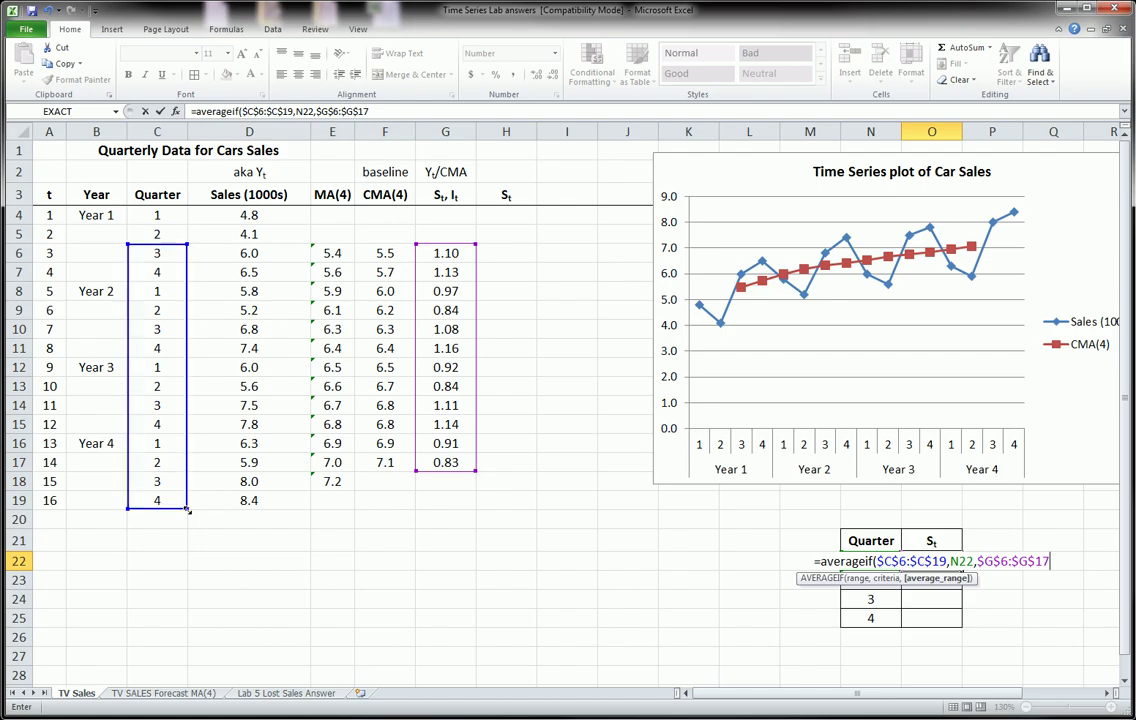
drag(186, 508, 184, 472)
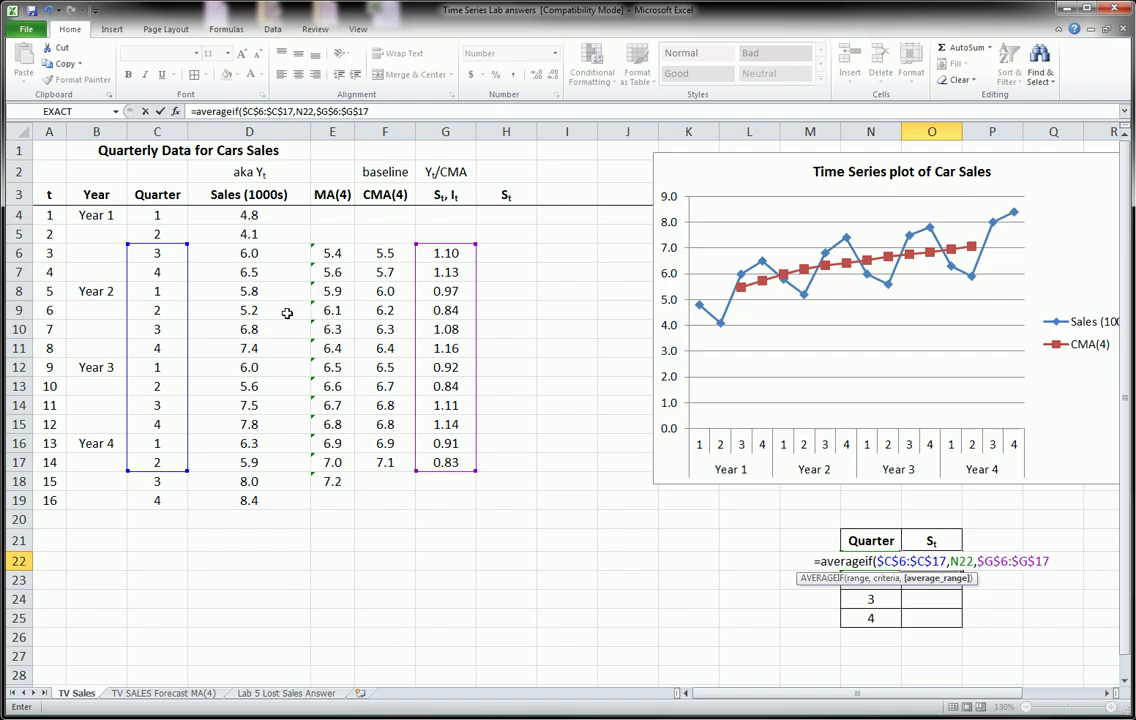
key(Return)
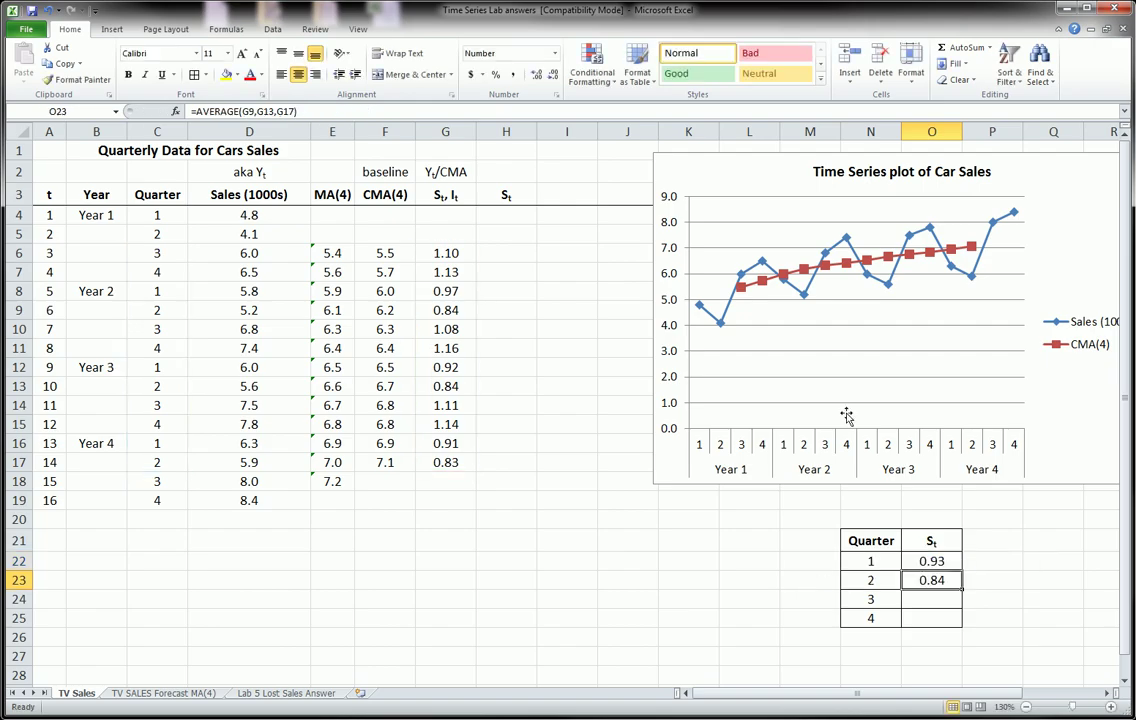
Step: Fill the AVERAGEIF down to O25, adding 1.09 and 1.14 for quarters 3 and 4, and check each formula
click(951, 564)
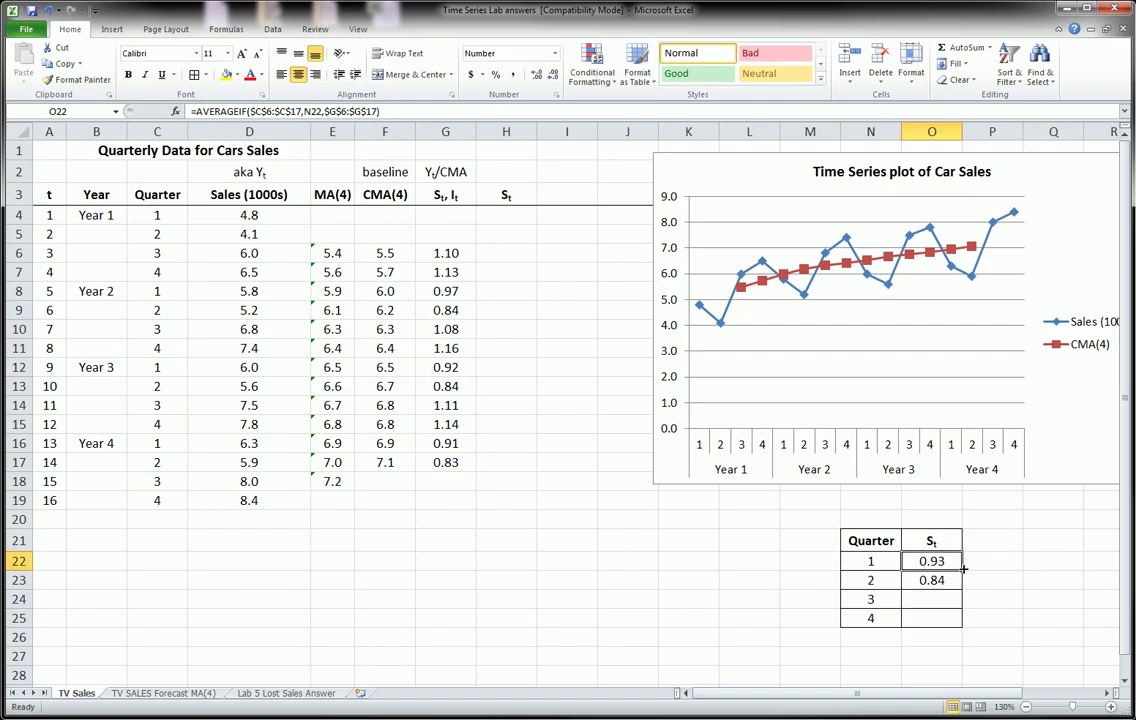
drag(962, 571, 963, 625)
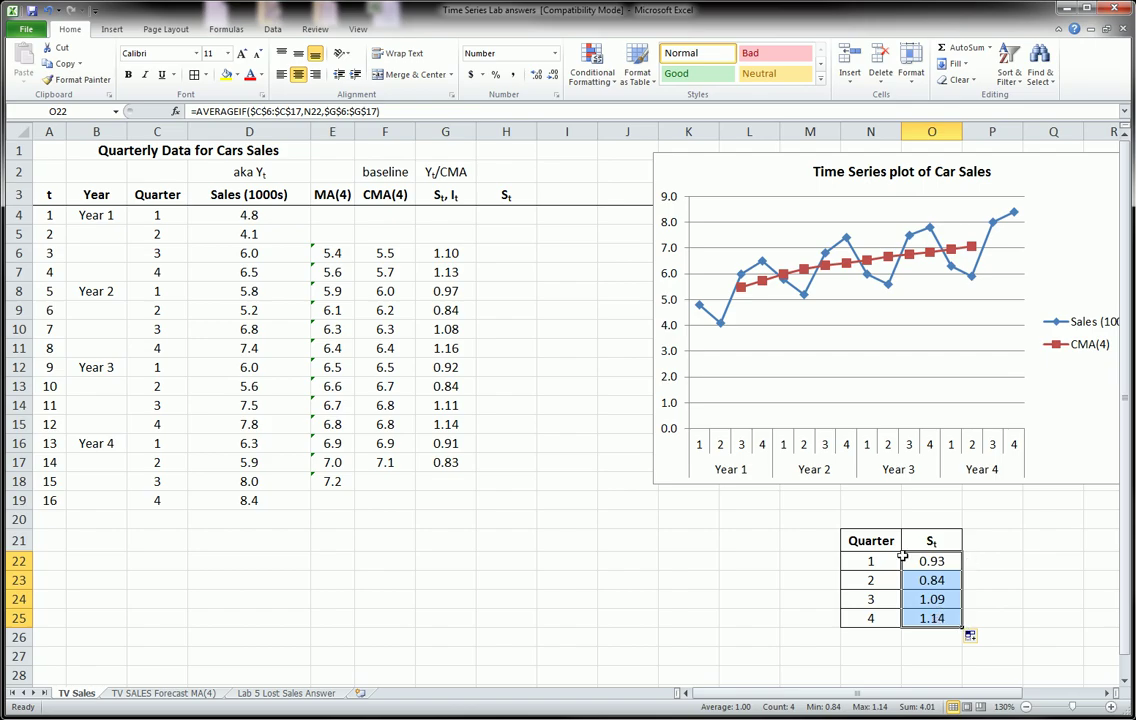
click(932, 562)
click(933, 581)
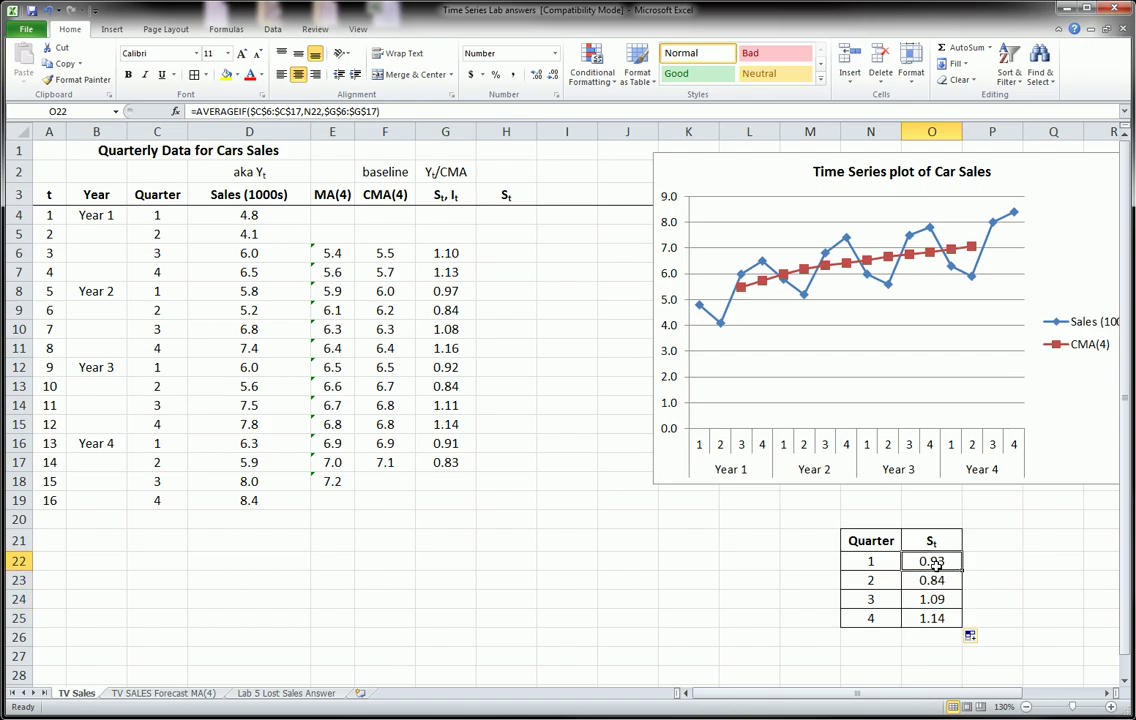
click(940, 600)
click(943, 620)
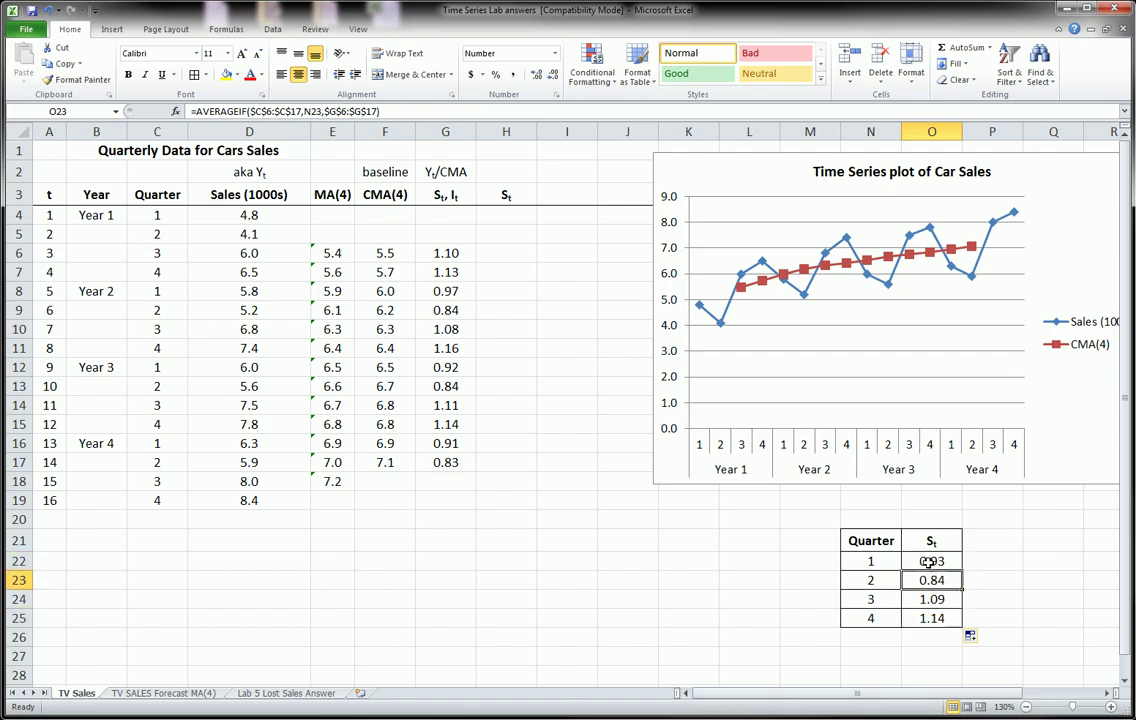
click(929, 562)
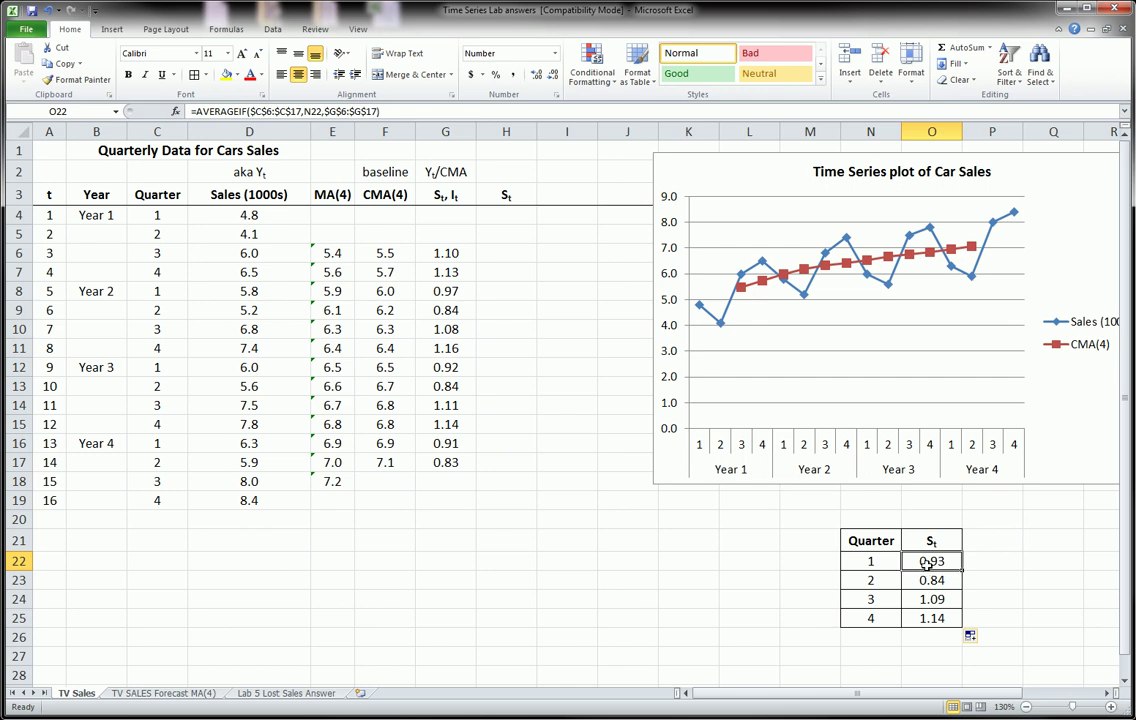
drag(932, 580, 931, 607)
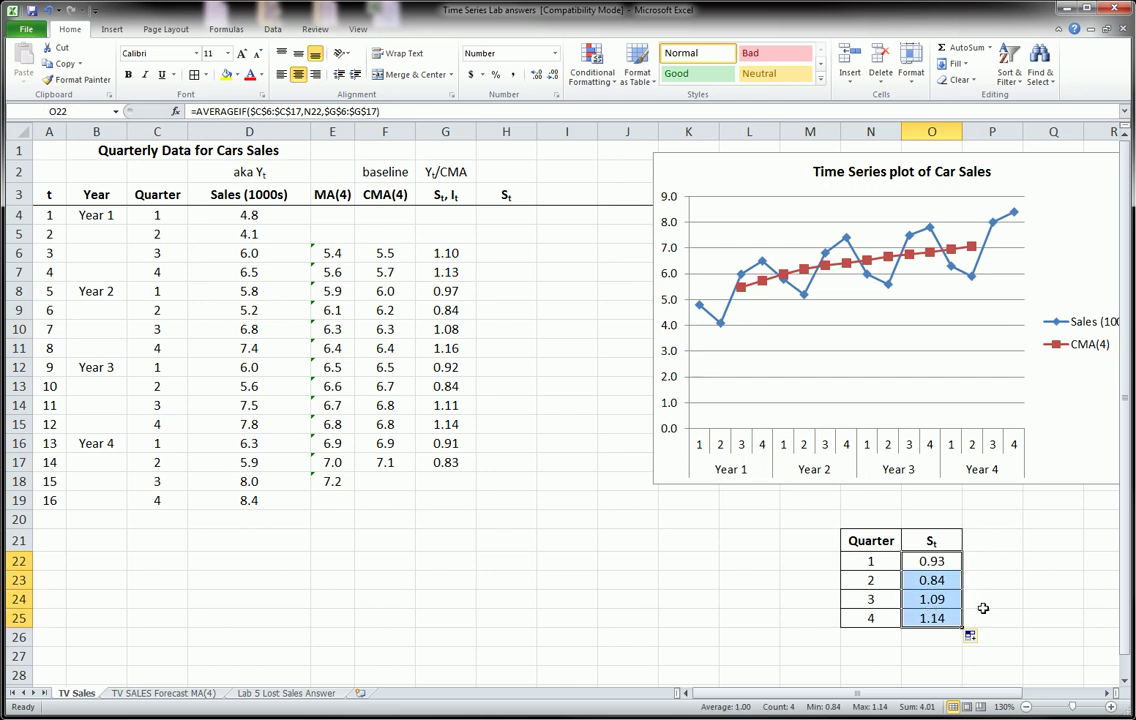
click(935, 567)
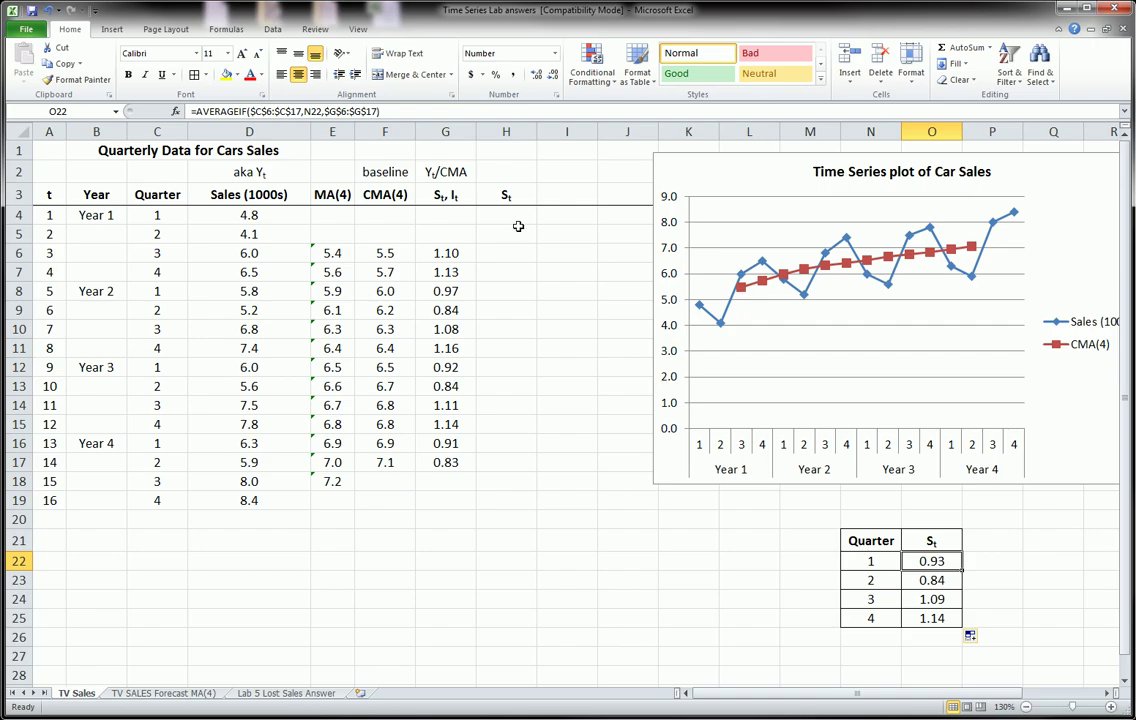
Step: Mark with the pen how each quarter maps to its summary-table index, then clear the ink
mouse_move(518, 222)
mouse_down()
mouse_move(515, 261)
mouse_move(510, 213)
mouse_up()
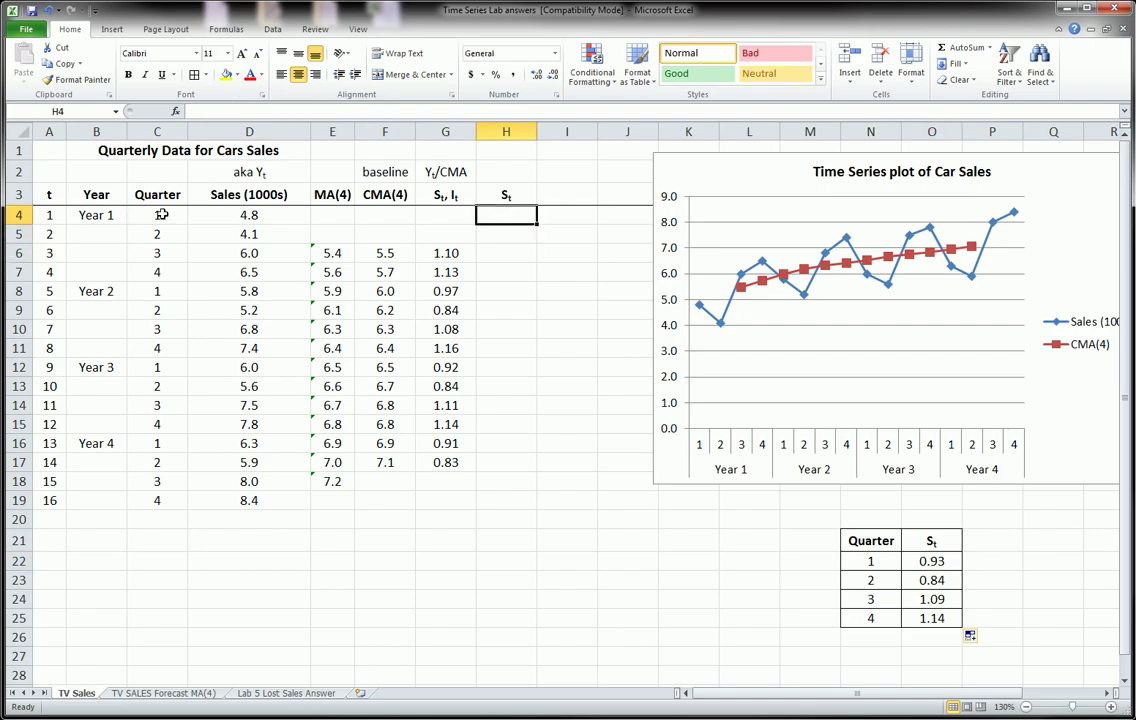
mouse_move(166, 214)
mouse_down()
mouse_move(135, 215)
mouse_move(172, 212)
mouse_up()
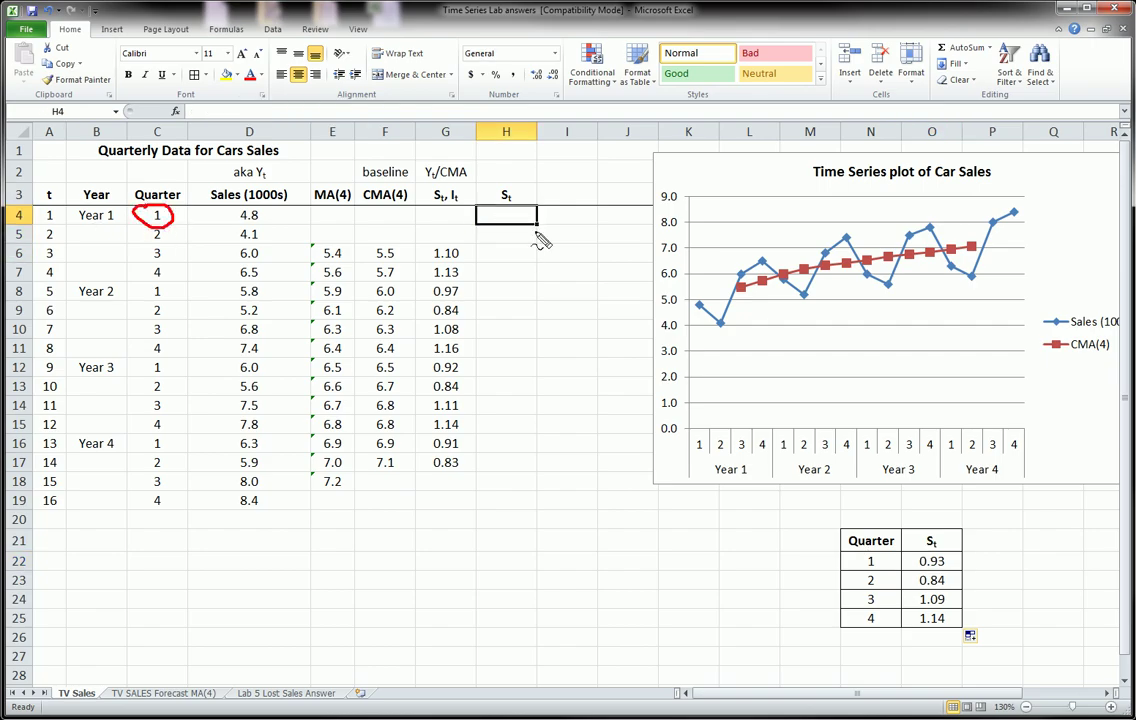
mouse_move(510, 209)
mouse_down()
mouse_move(515, 223)
mouse_move(522, 216)
mouse_move(507, 221)
mouse_up()
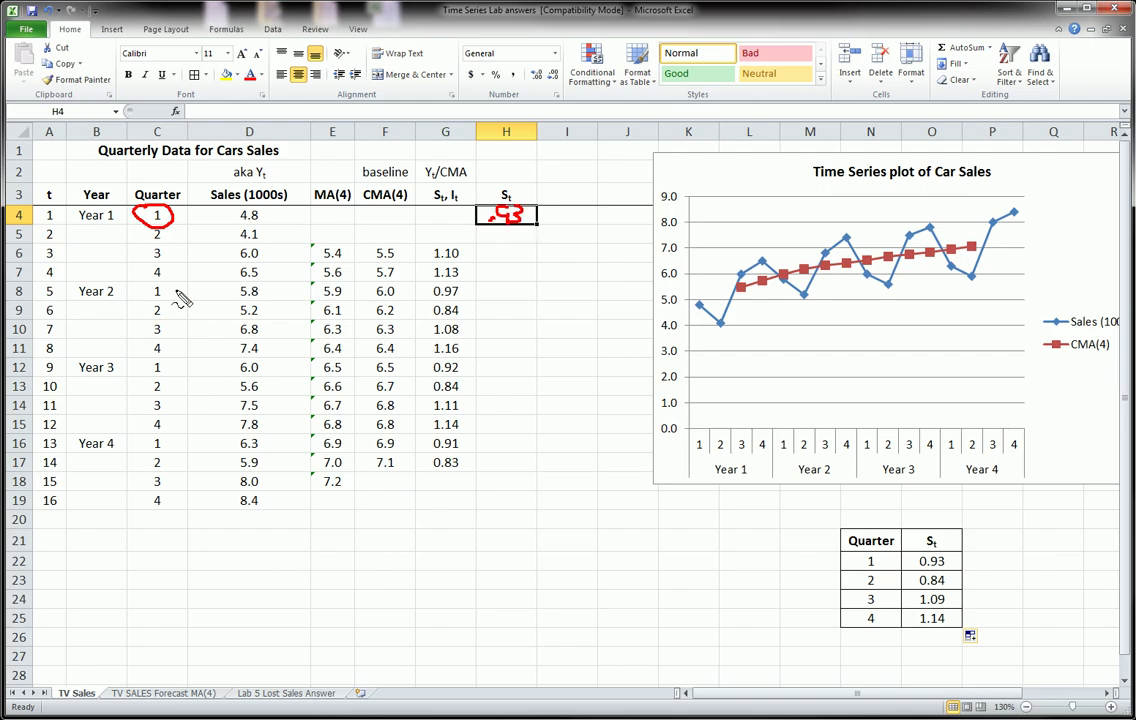
drag(168, 283, 172, 288)
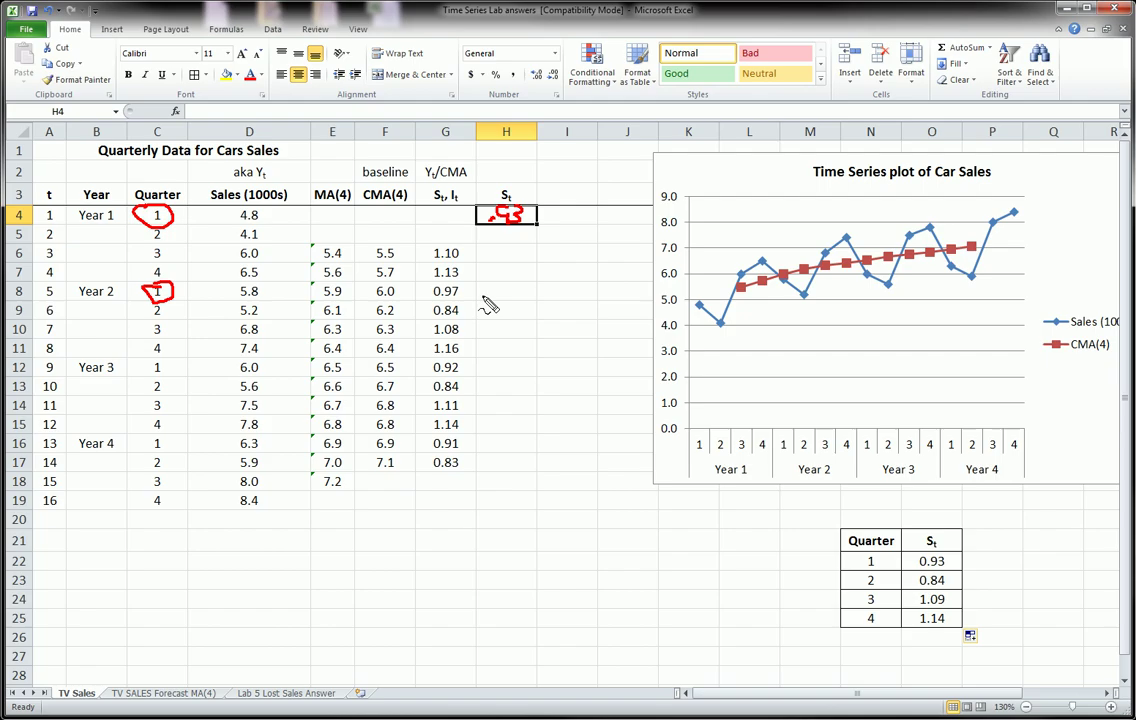
drag(490, 300, 520, 290)
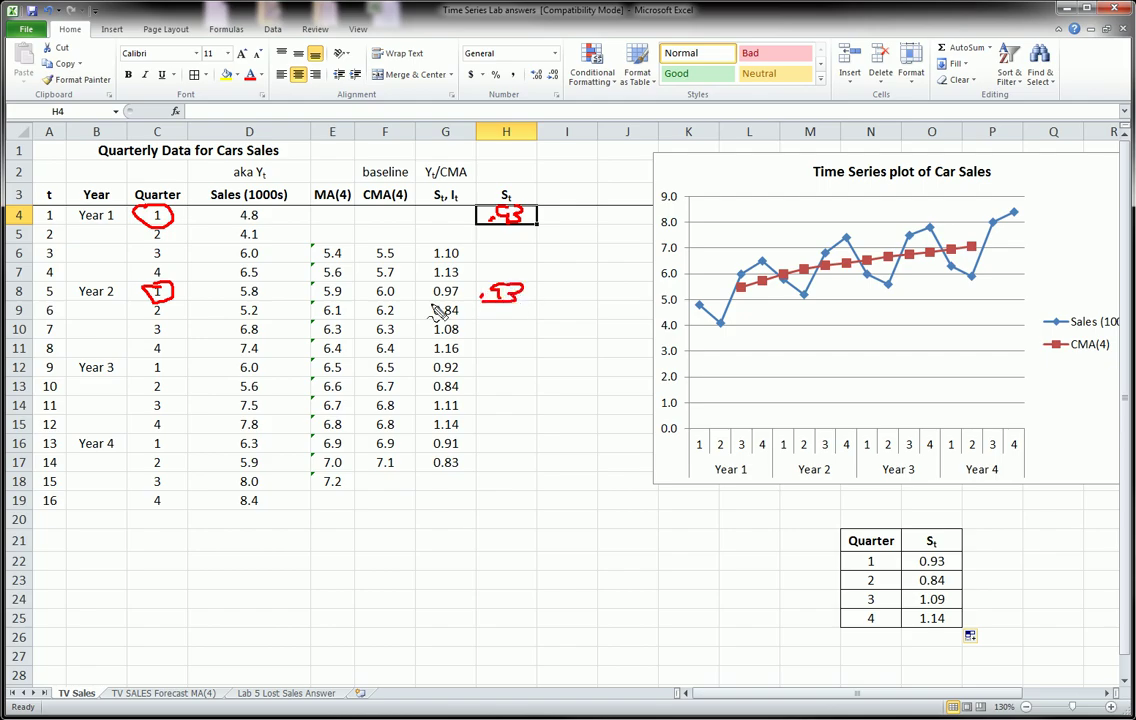
drag(150, 360, 168, 376)
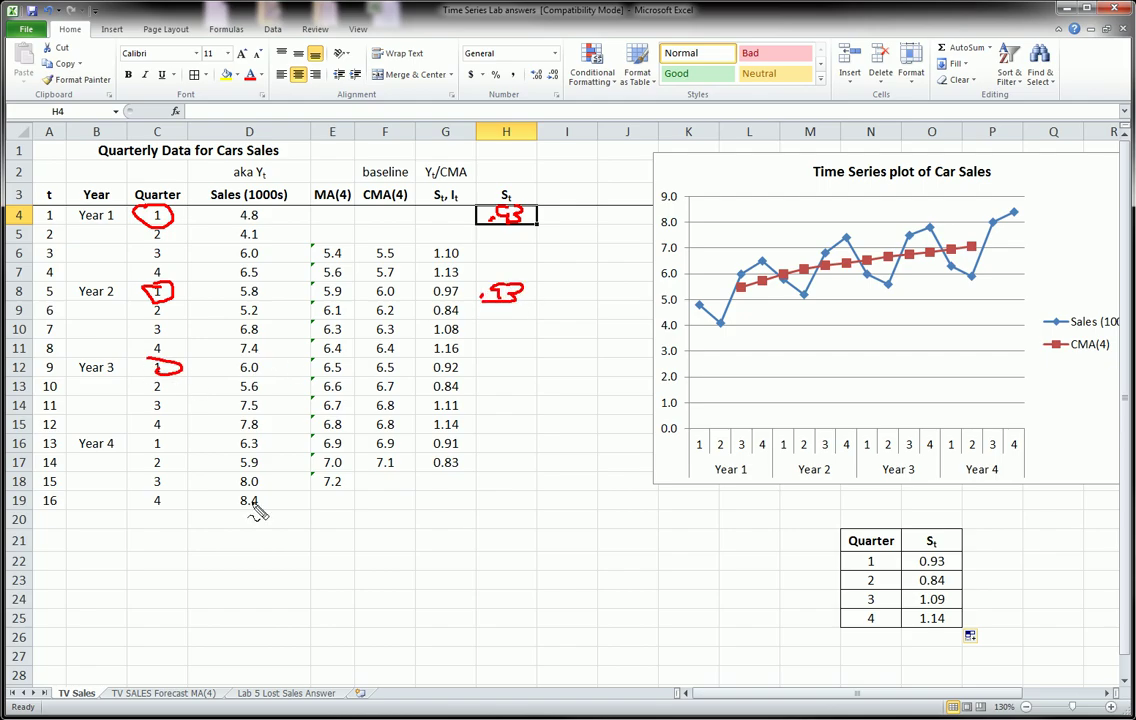
drag(162, 228, 170, 242)
mouse_move(918, 586)
mouse_down()
mouse_move(963, 592)
mouse_move(912, 580)
mouse_up()
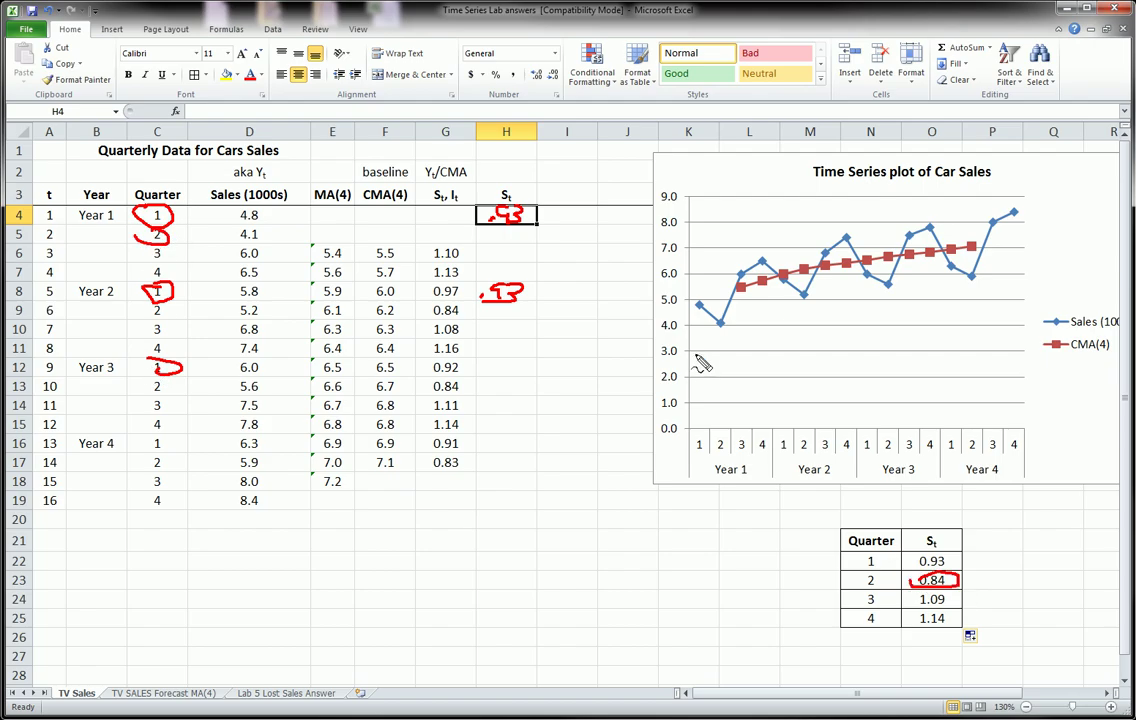
drag(484, 238, 492, 237)
mouse_move(500, 228)
mouse_down()
mouse_move(510, 244)
mouse_move(525, 241)
mouse_up()
key(Escape)
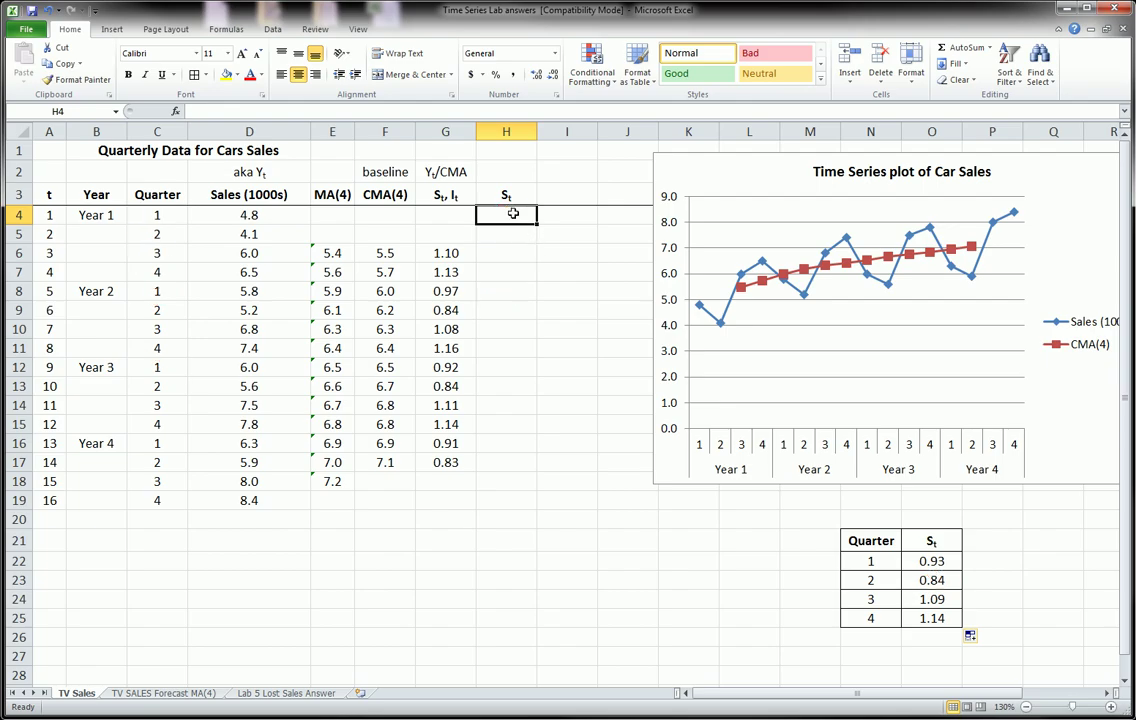
Step: Type the indices 0.93, 0.84, 1.09, 1.14 and 0.93 into H4:H8
text(.93)
key(Return)
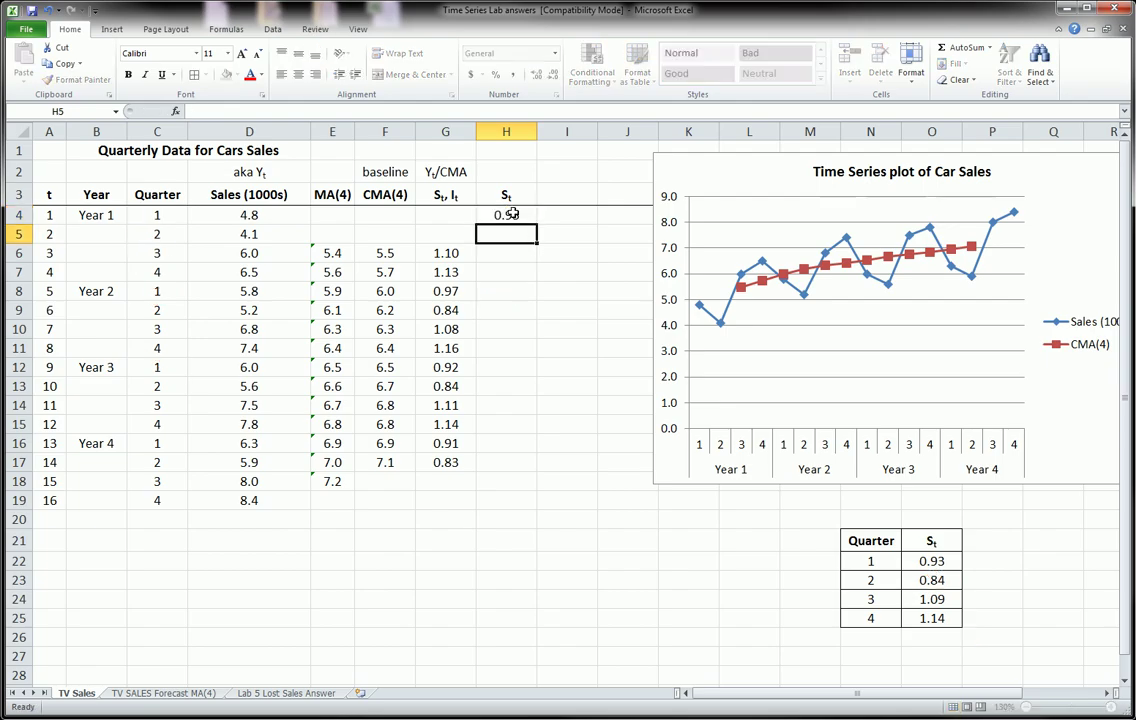
text(.84)
key(Return)
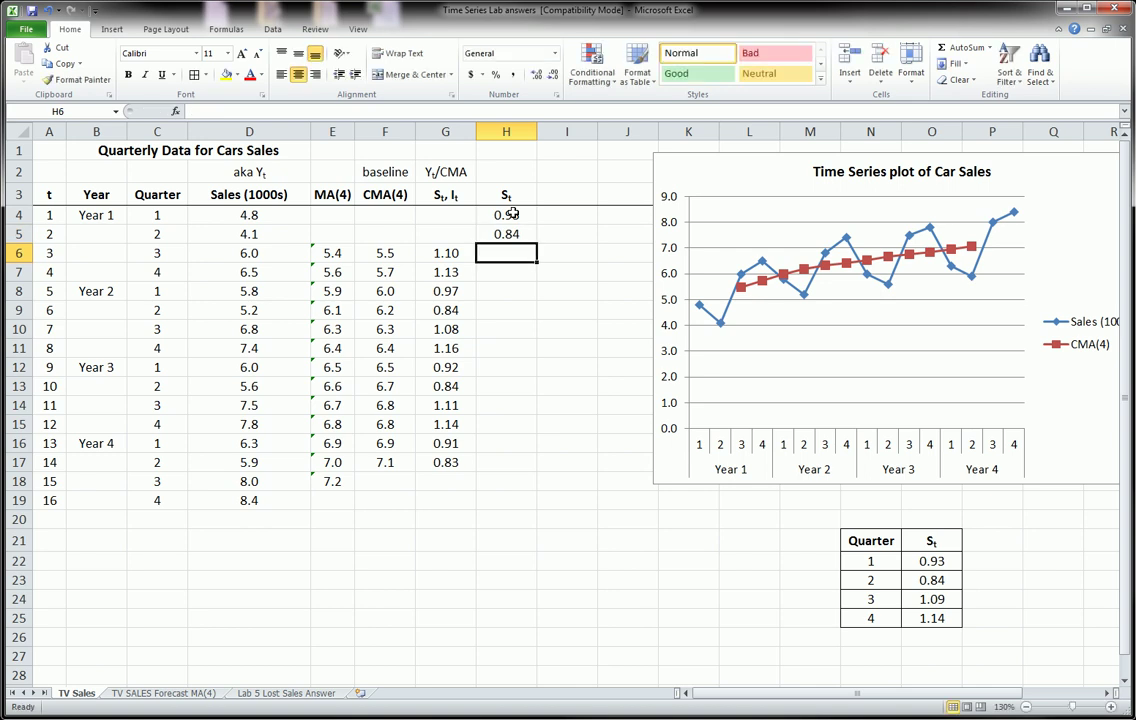
text(1.09)
key(Return)
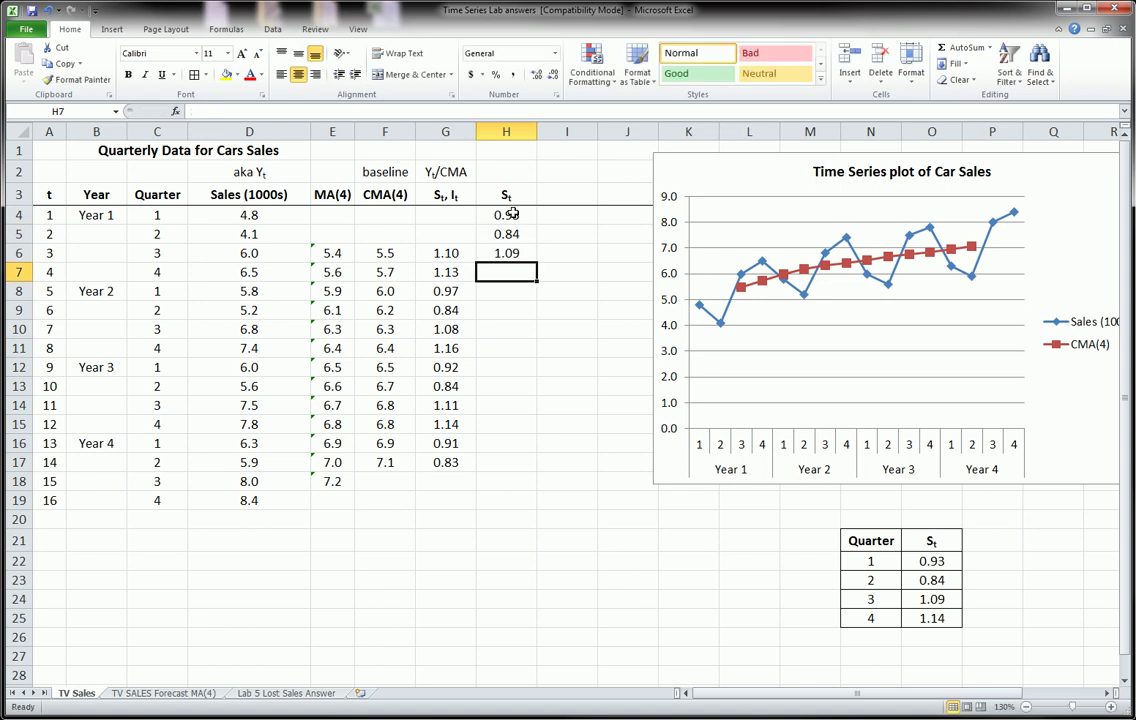
text(1.14)
key(Return)
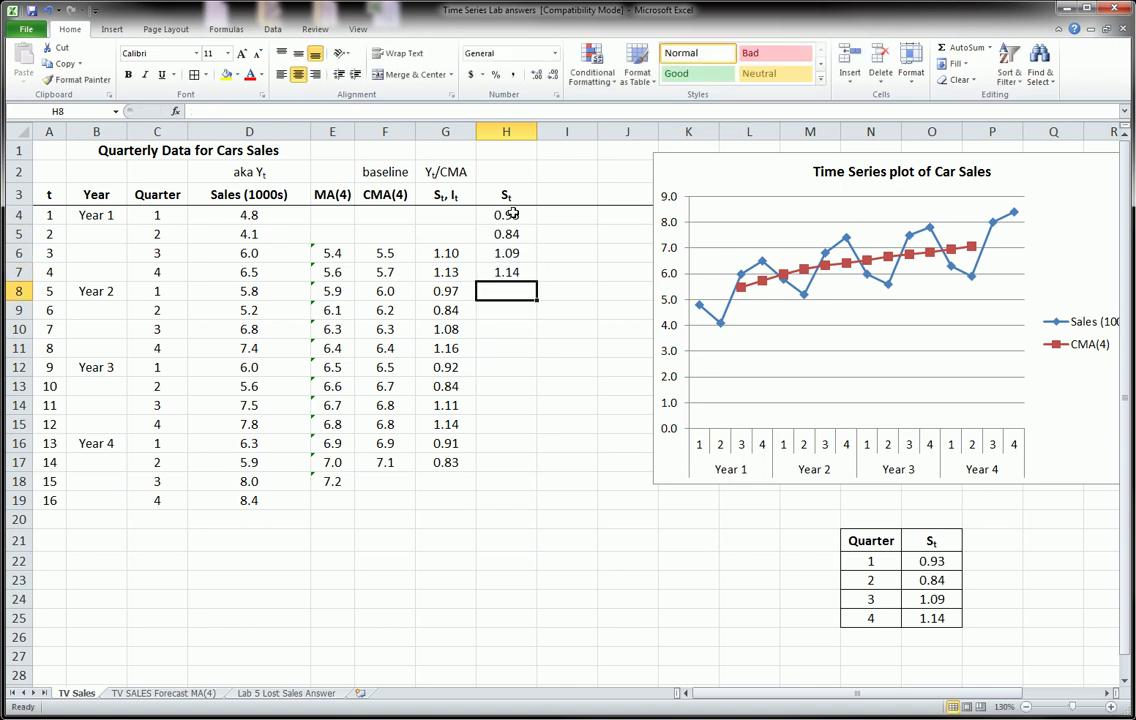
text(.93)
key(Return)
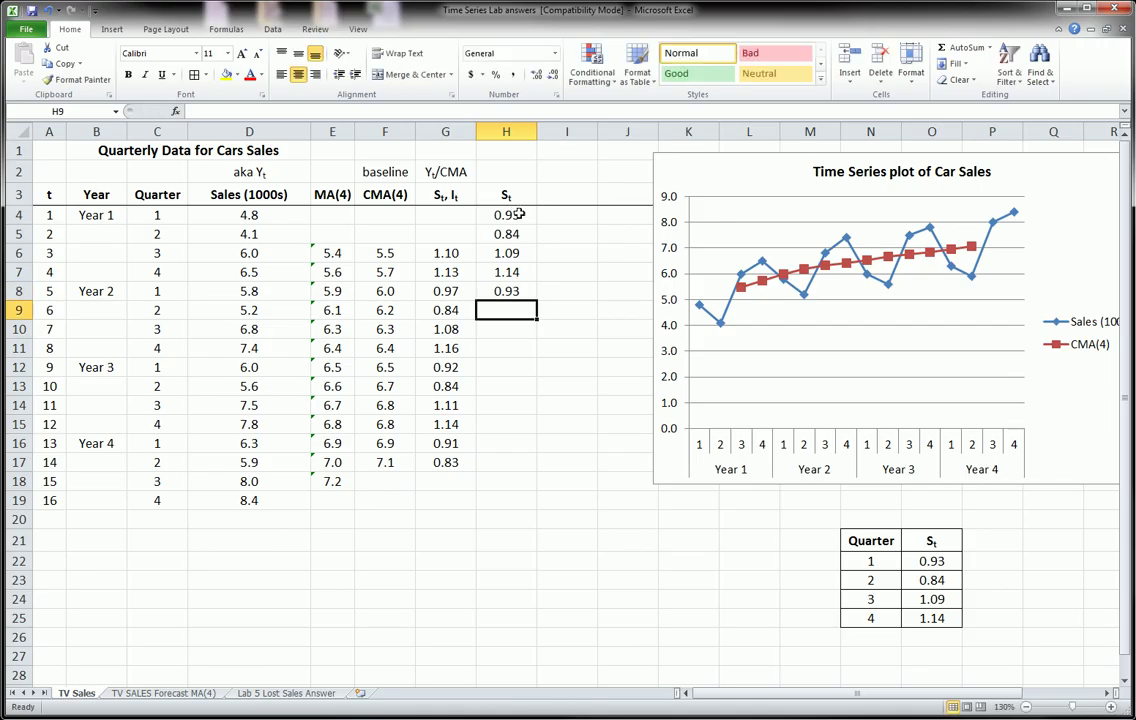
click(512, 214)
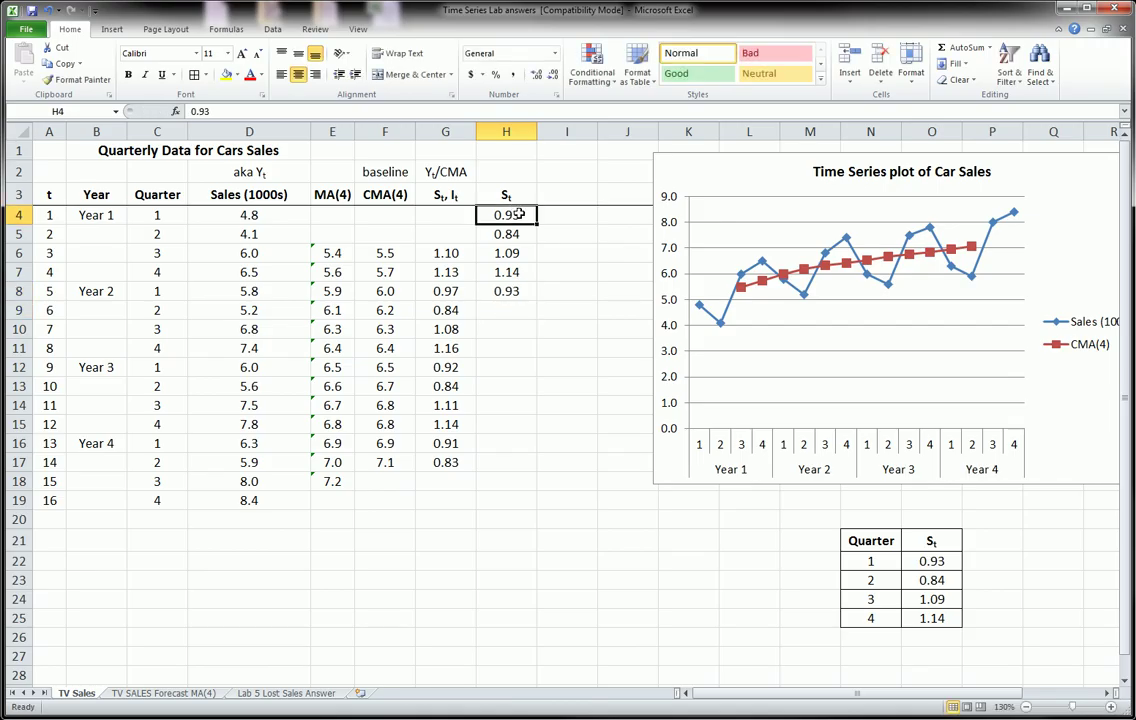
Step: Enter =VLOOKUP(C4,$N$22:$O$25,2,FALSE) in H4
text(=vlookup()
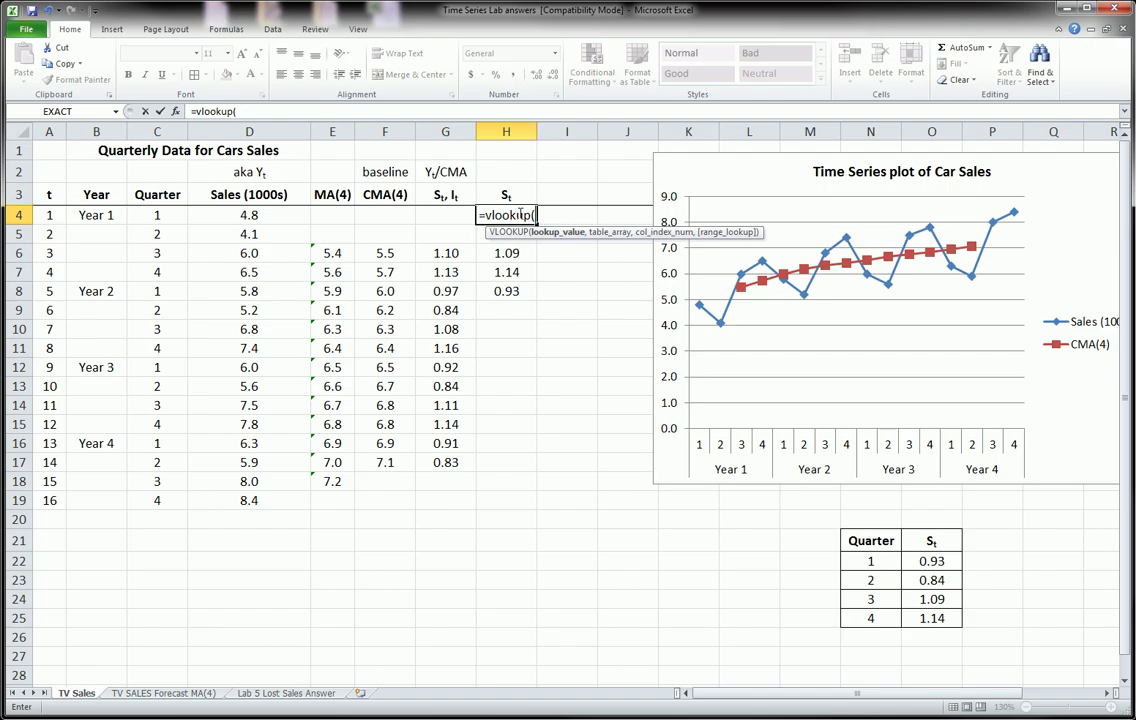
click(169, 216)
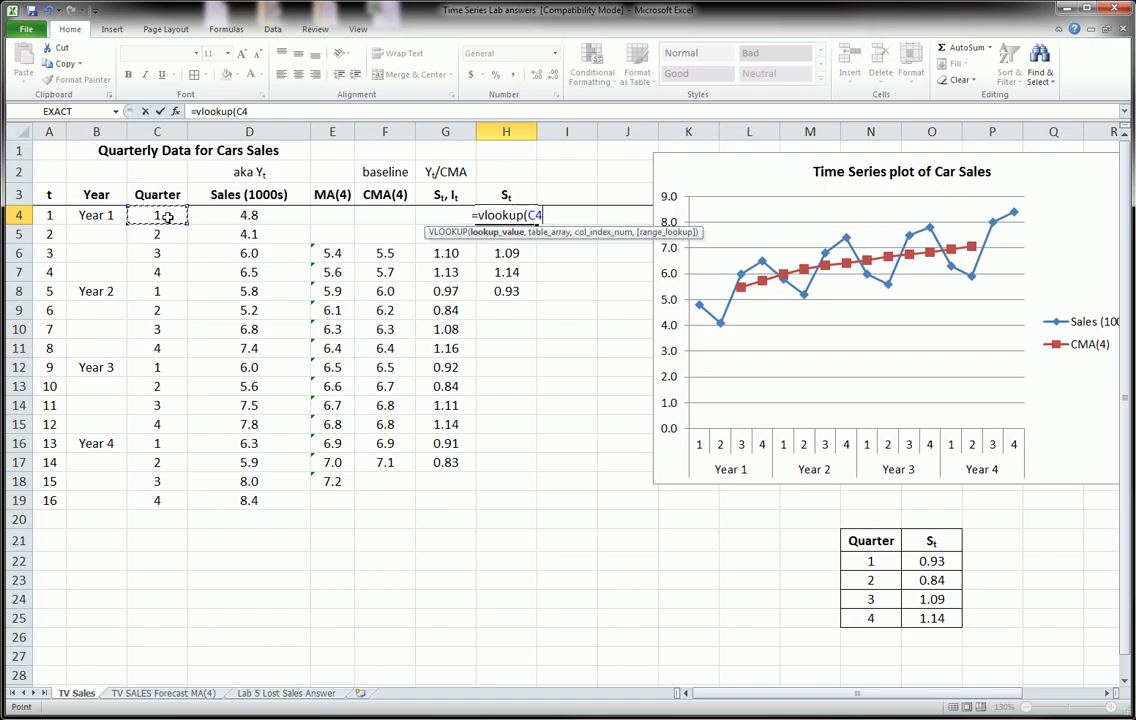
text(,)
drag(860, 569, 938, 616)
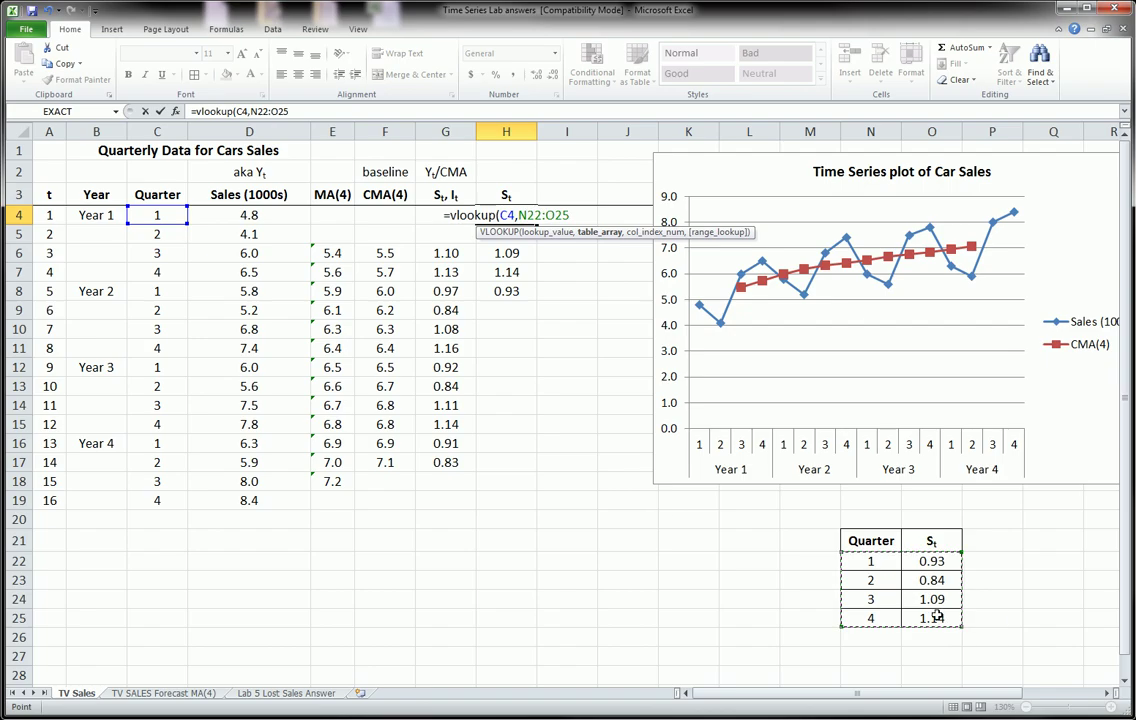
key(F4)
text(,)
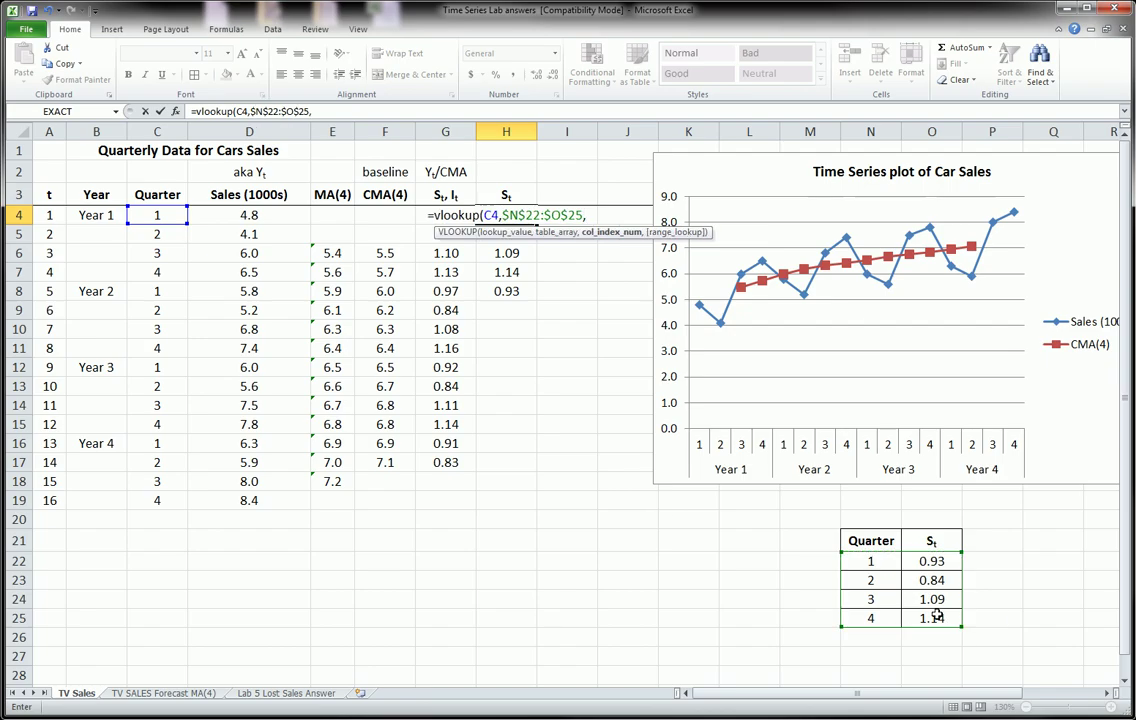
text(2)
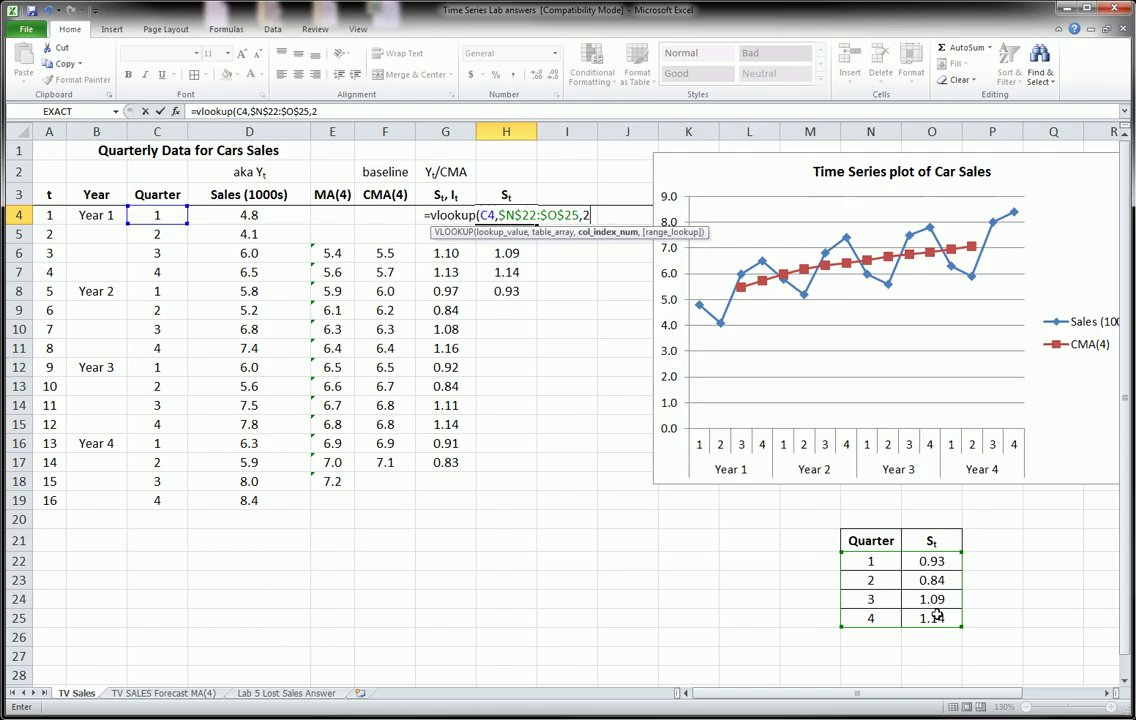
text(,false)
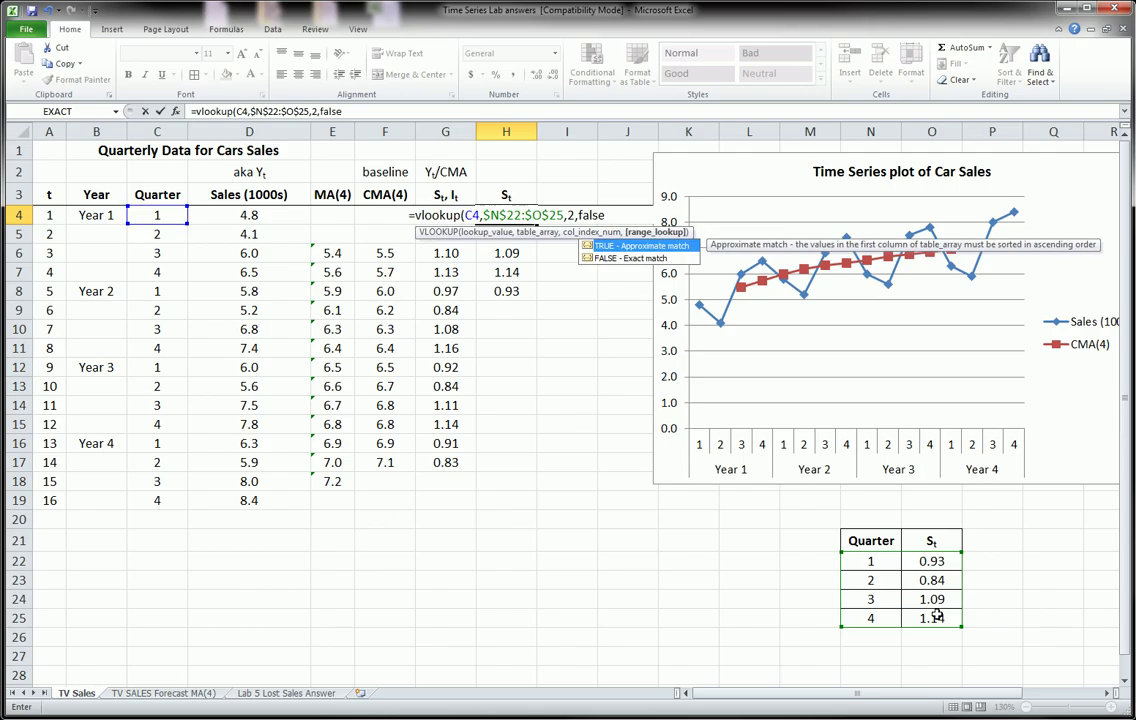
key(Return)
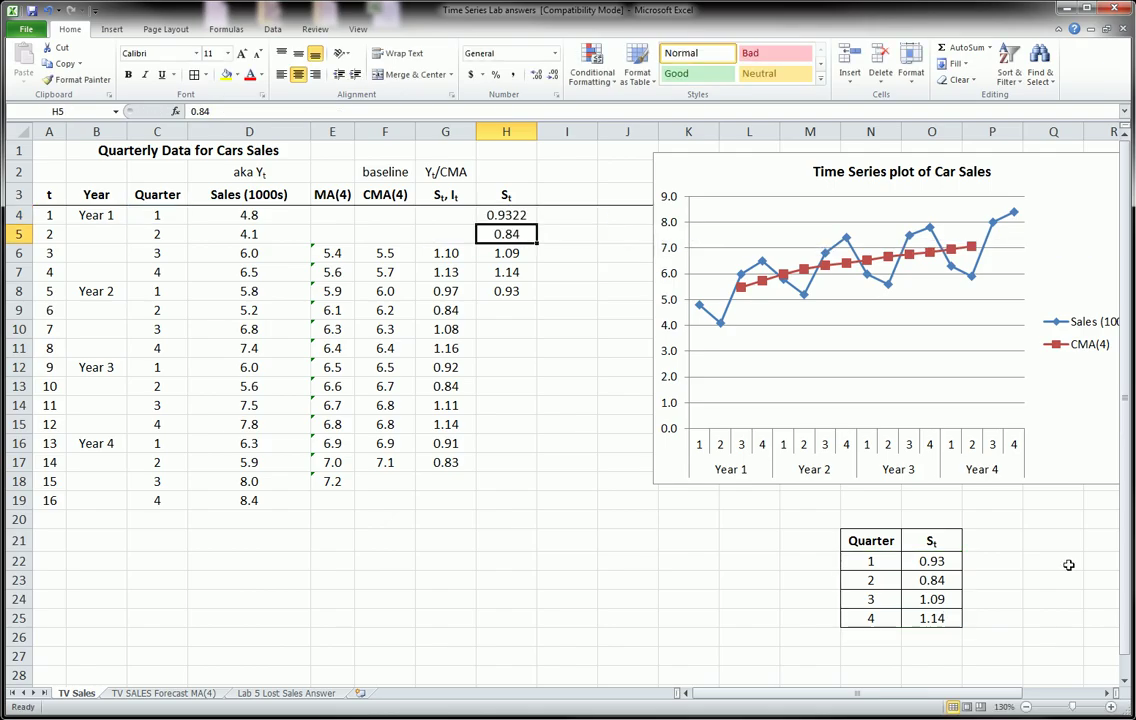
Step: Fill the VLOOKUP down to H19 and circle the t and St columns with the pen
click(505, 218)
drag(536, 224, 535, 508)
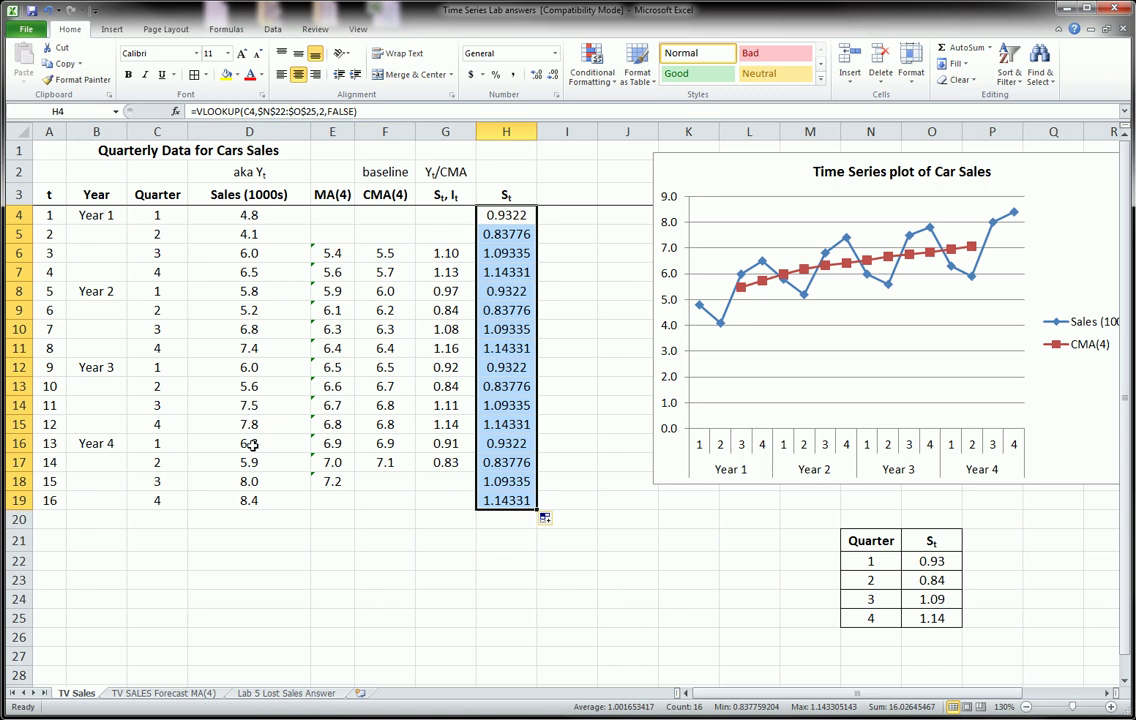
mouse_move(30, 208)
mouse_down()
mouse_move(101, 400)
mouse_move(79, 518)
mouse_move(22, 370)
mouse_move(18, 250)
mouse_move(45, 205)
mouse_up()
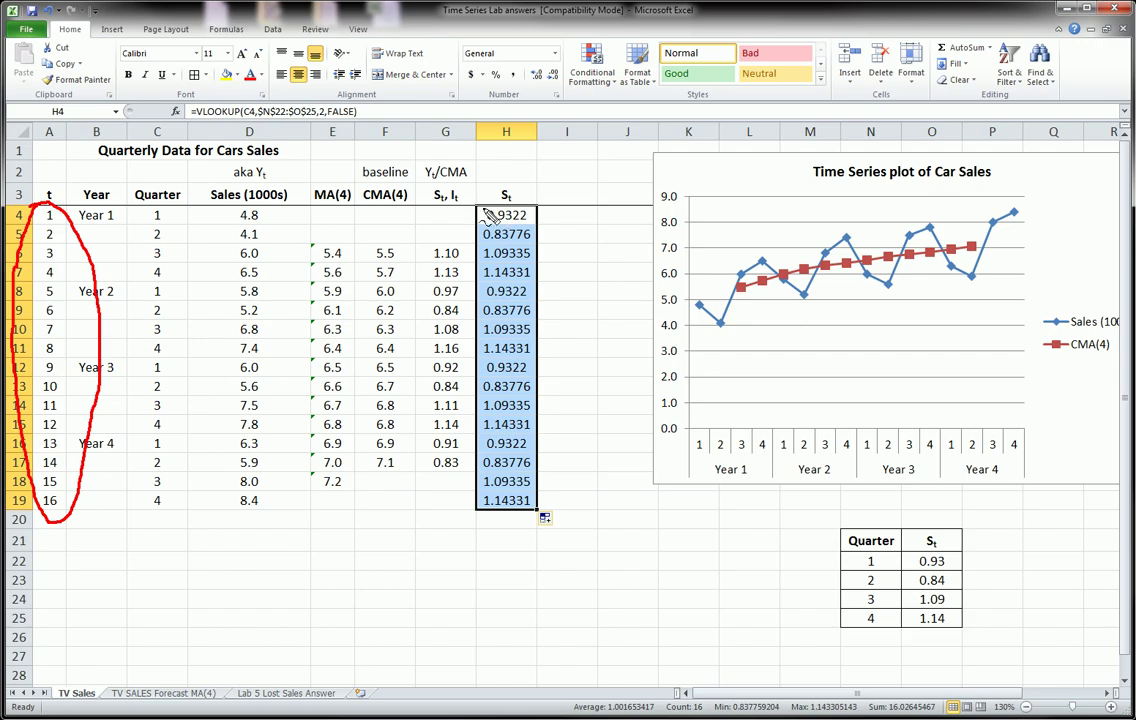
mouse_move(479, 207)
mouse_down()
mouse_move(525, 215)
mouse_move(478, 470)
mouse_up()
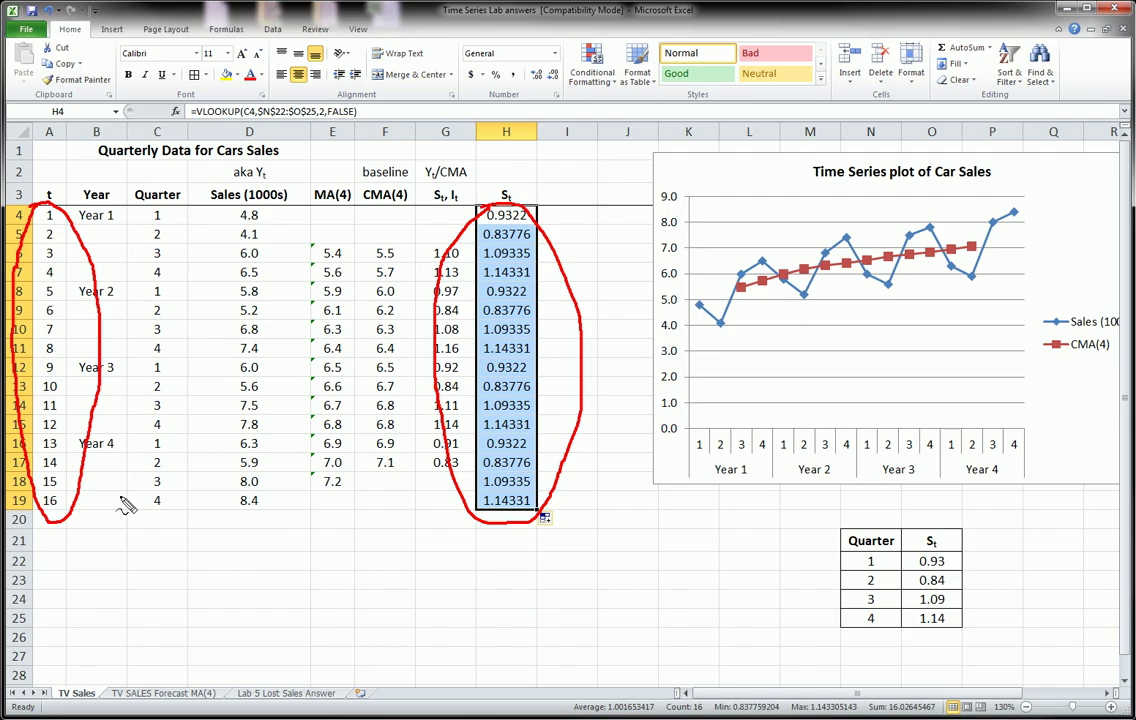
Step: Show the St values in H4:H19 with two decimals: 0.93, 0.84, 1.09, 1.14
key(Escape)
click(553, 76)
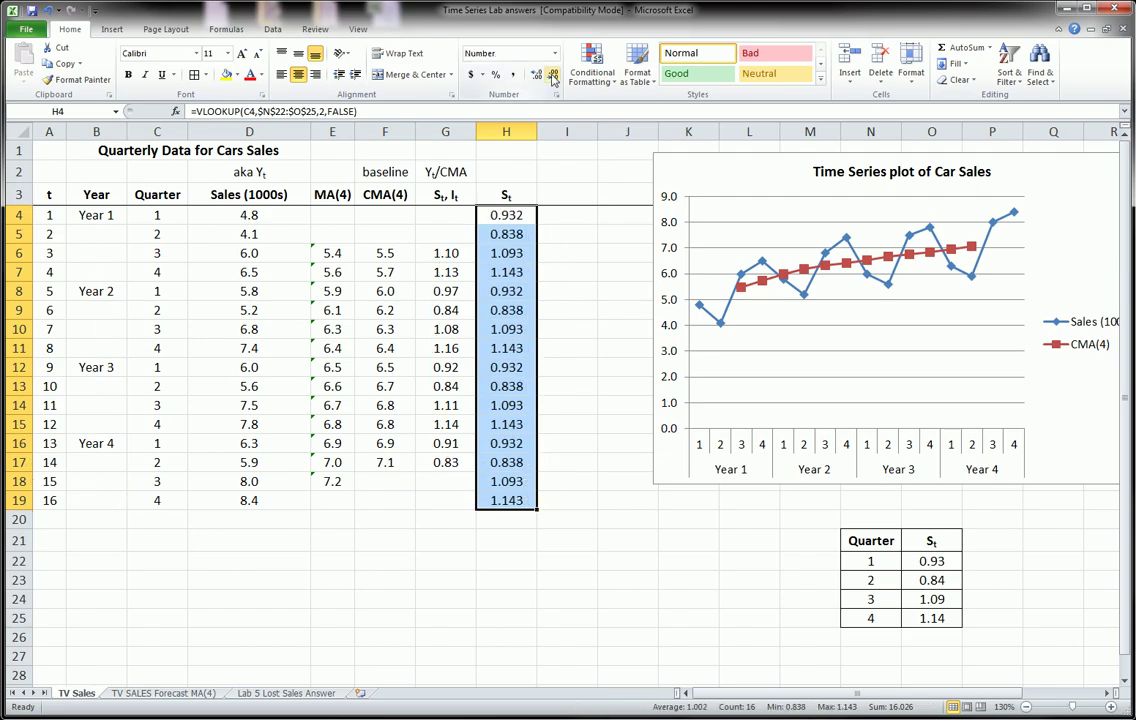
click(553, 76)
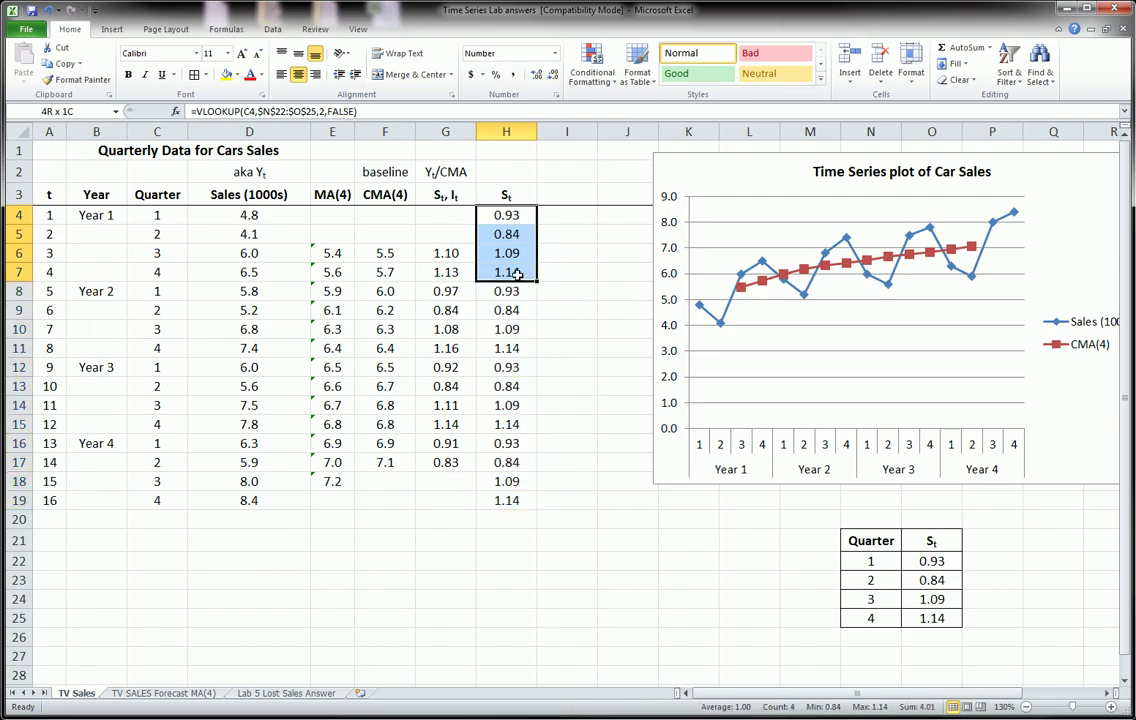
drag(506, 215, 510, 500)
drag(955, 565, 938, 616)
drag(506, 215, 512, 500)
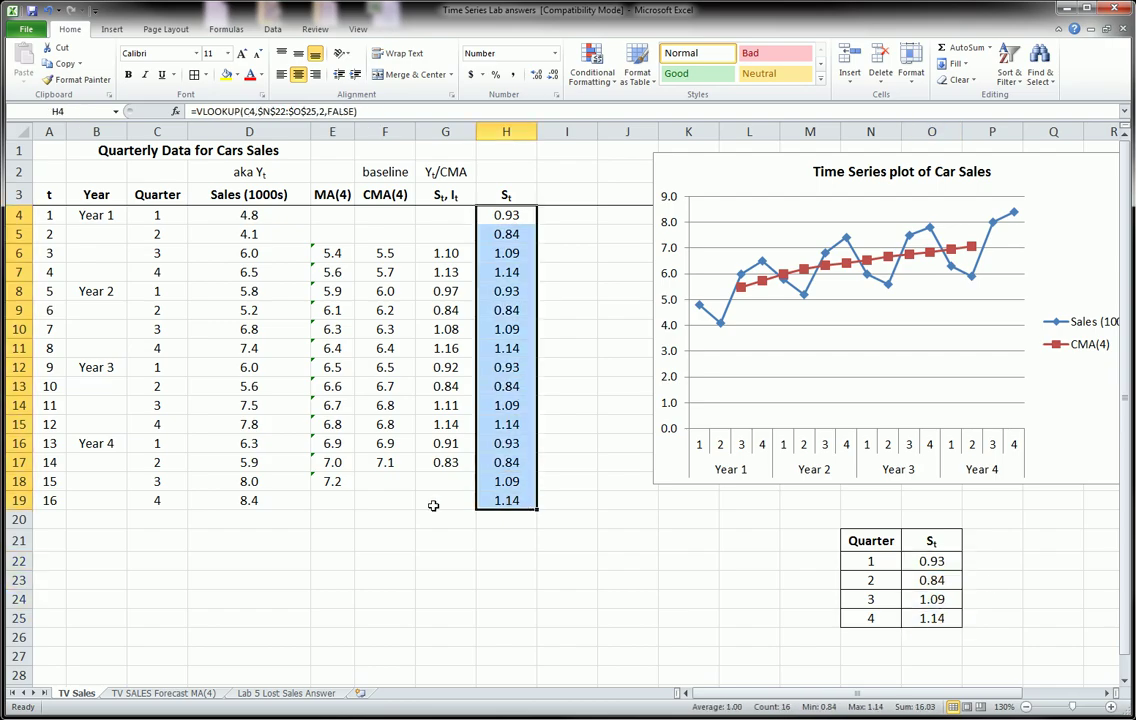
click(284, 618)
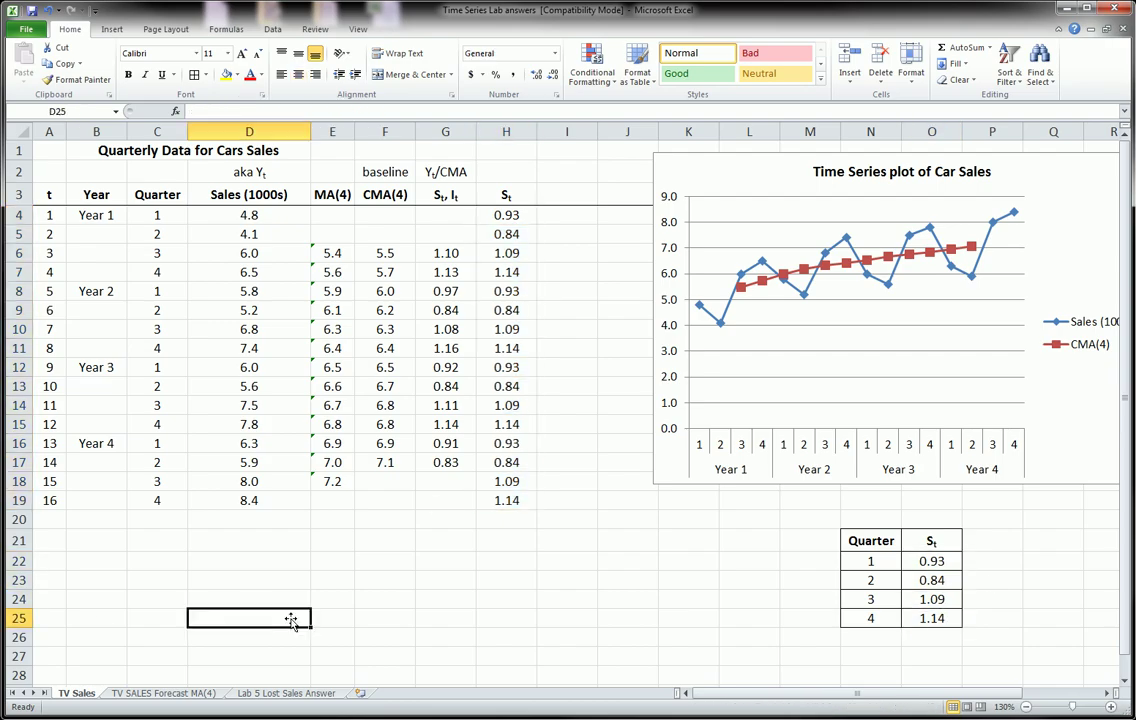
click(507, 193)
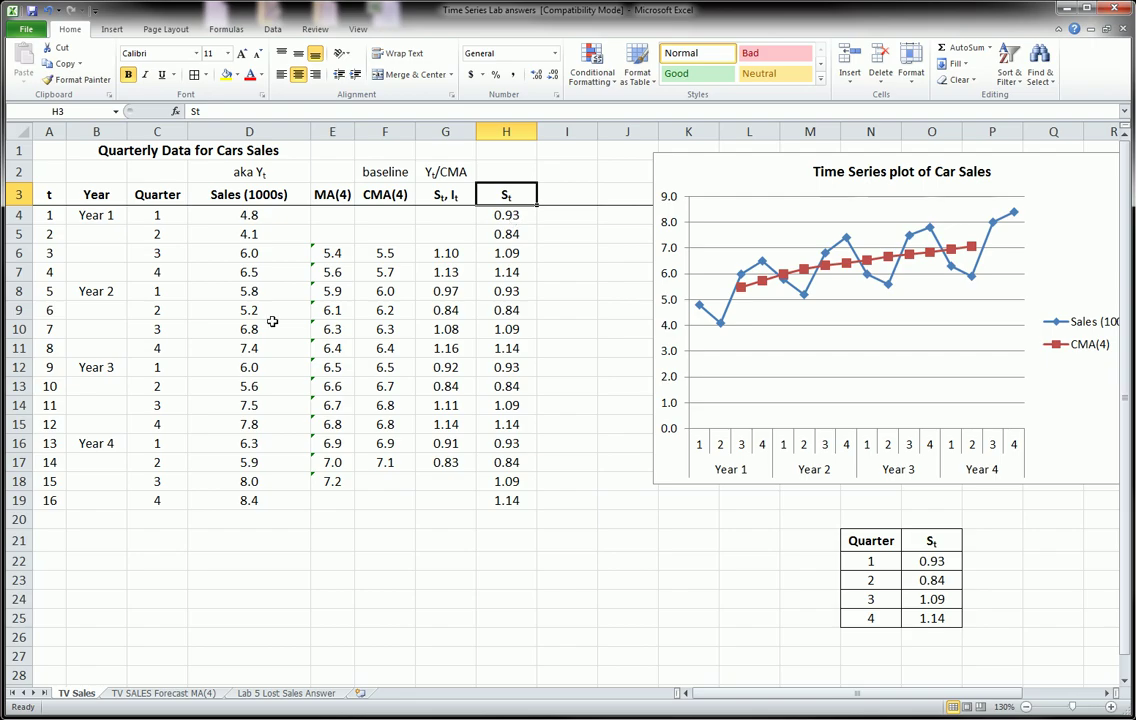
Step: Annotate Year 1 quarter 4, its 1.14 index and its sales point on the chart with the pen
mouse_move(70, 208)
mouse_down()
mouse_move(95, 226)
mouse_move(66, 212)
mouse_up()
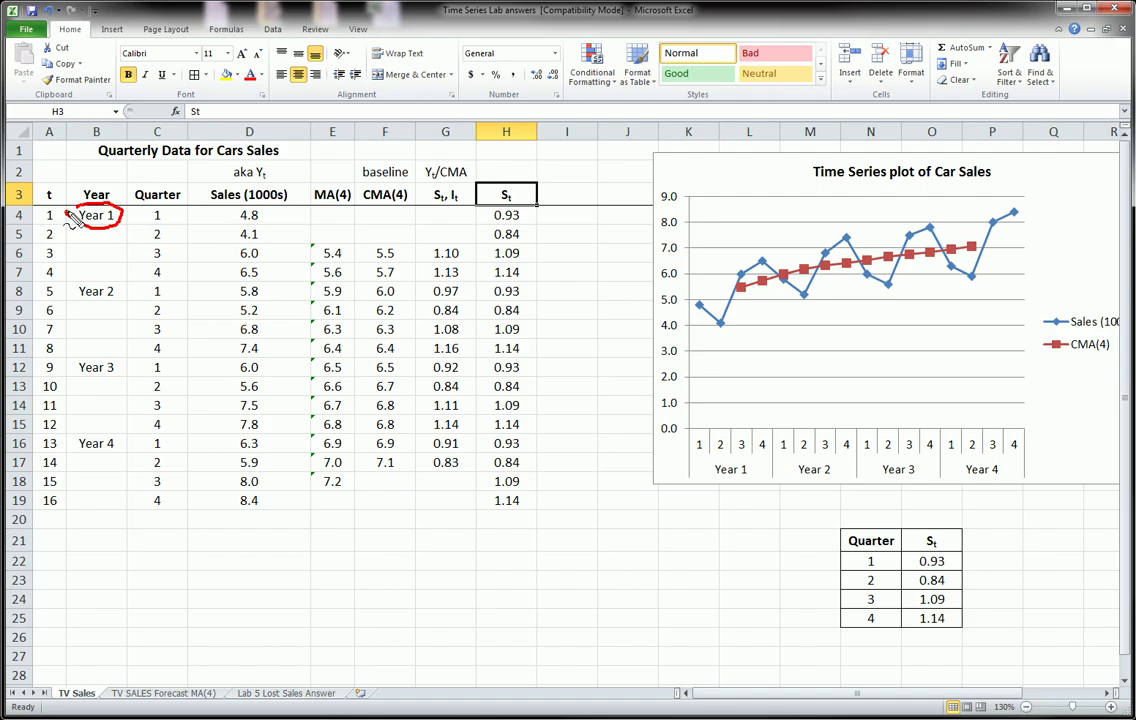
mouse_move(150, 266)
mouse_down()
mouse_move(158, 285)
mouse_move(150, 264)
mouse_up()
mouse_move(484, 269)
mouse_down()
mouse_move(507, 268)
mouse_move(505, 283)
mouse_up()
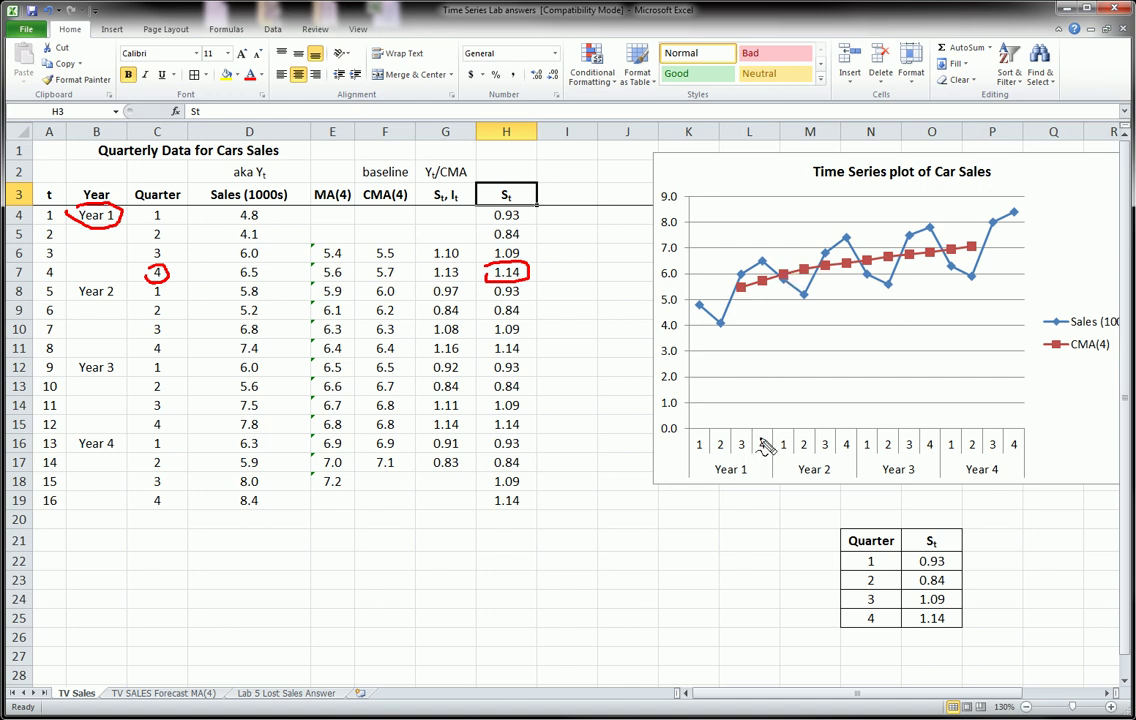
mouse_move(767, 447)
mouse_down()
mouse_move(765, 458)
mouse_move(760, 440)
mouse_up()
click(760, 258)
mouse_move(379, 143)
mouse_down()
mouse_move(381, 159)
mouse_move(388, 149)
mouse_up()
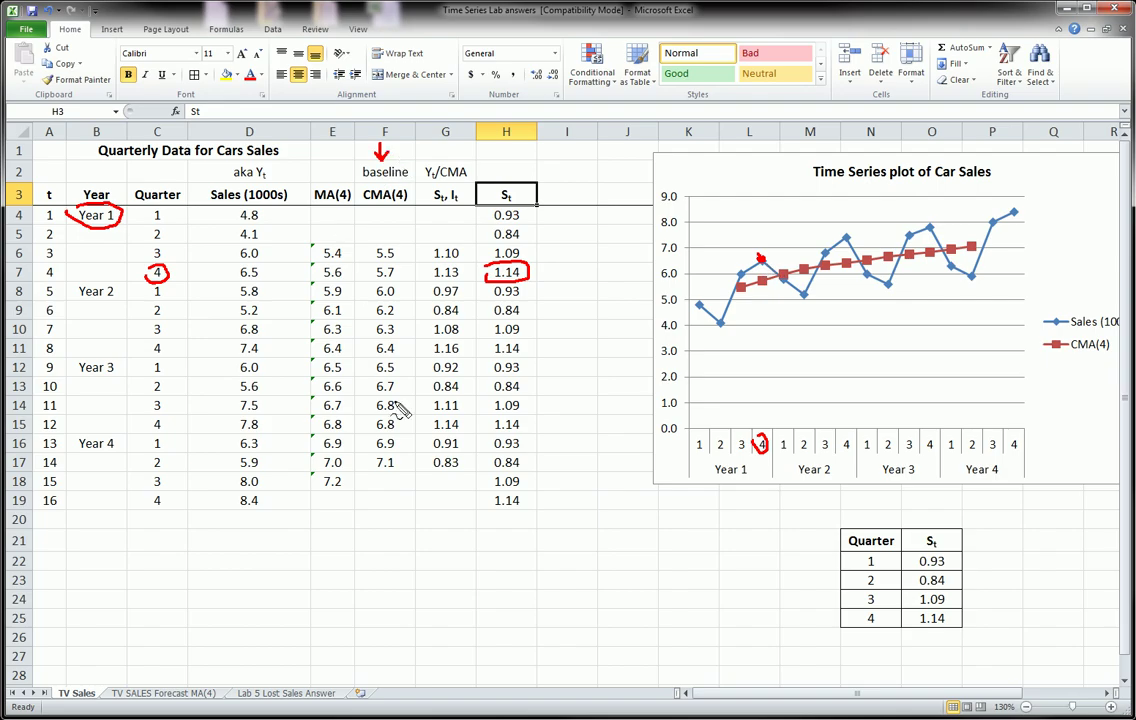
Step: Erase the ink and shrink the chart to free space beside column H
key(e)
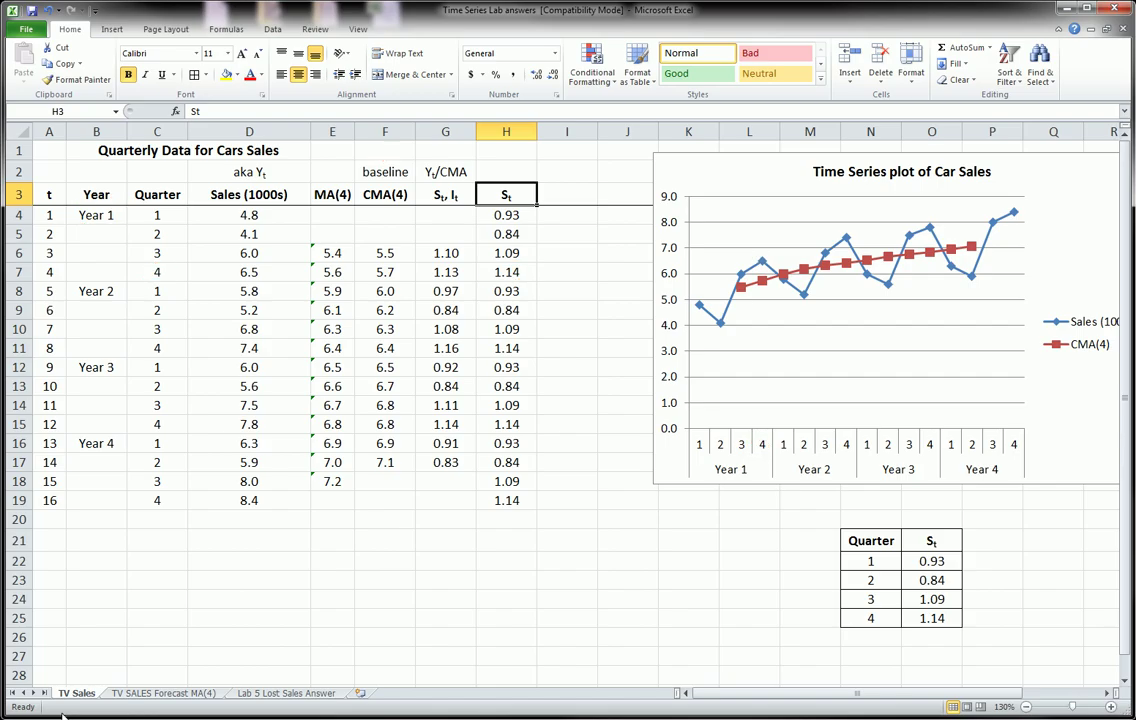
key(Escape)
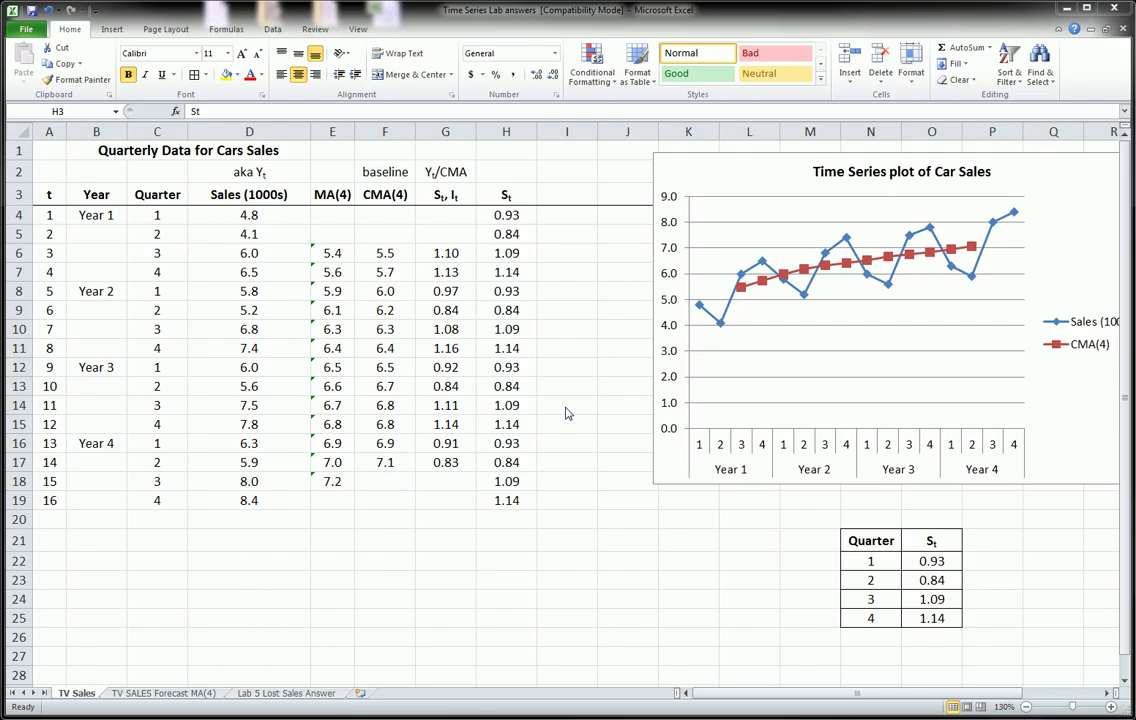
click(673, 467)
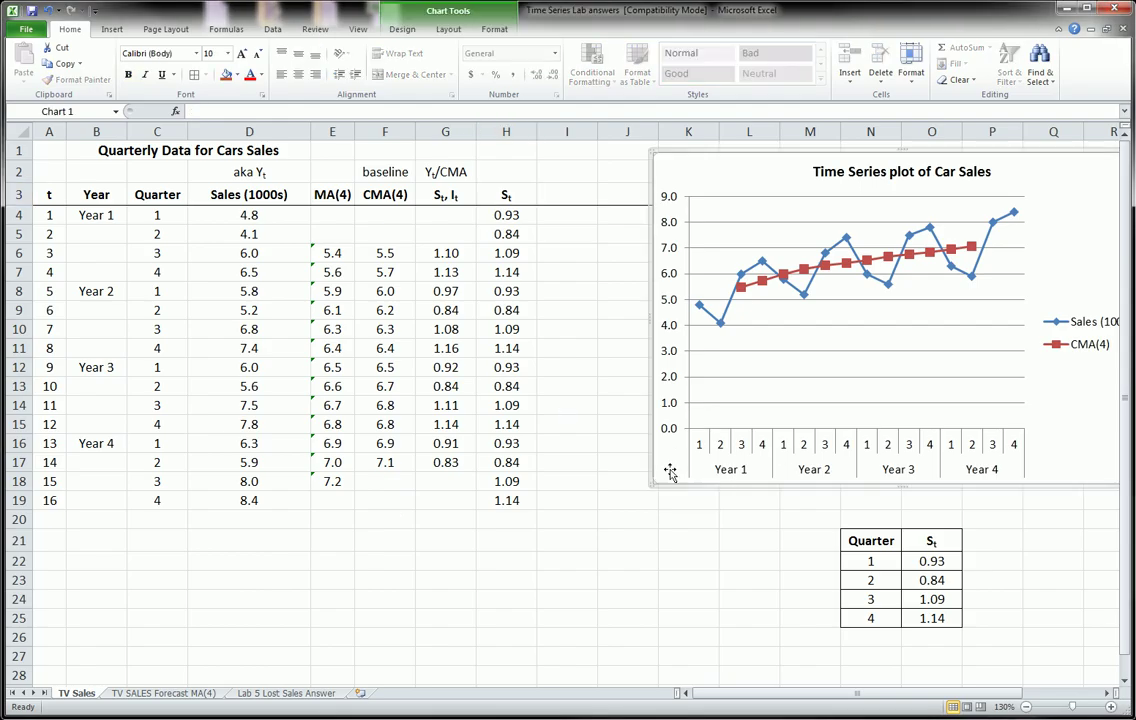
drag(654, 485, 718, 462)
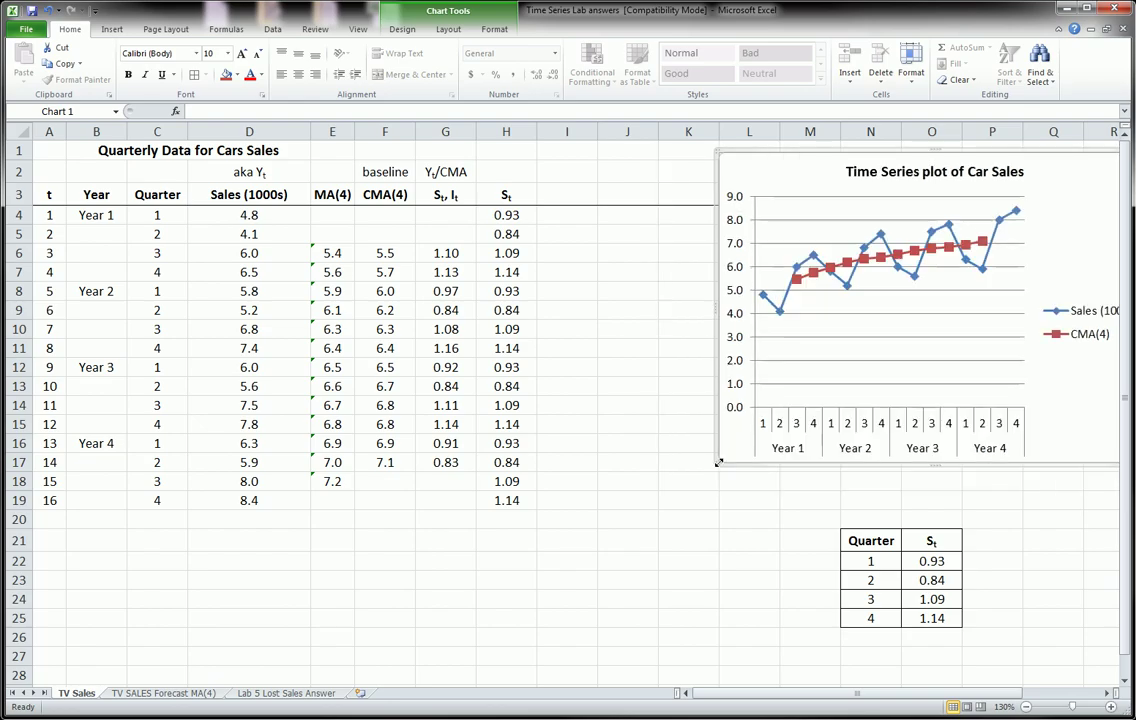
Step: Type the header Deseasonalize in I3 and the label Yt / St in I2
click(568, 196)
text(De)
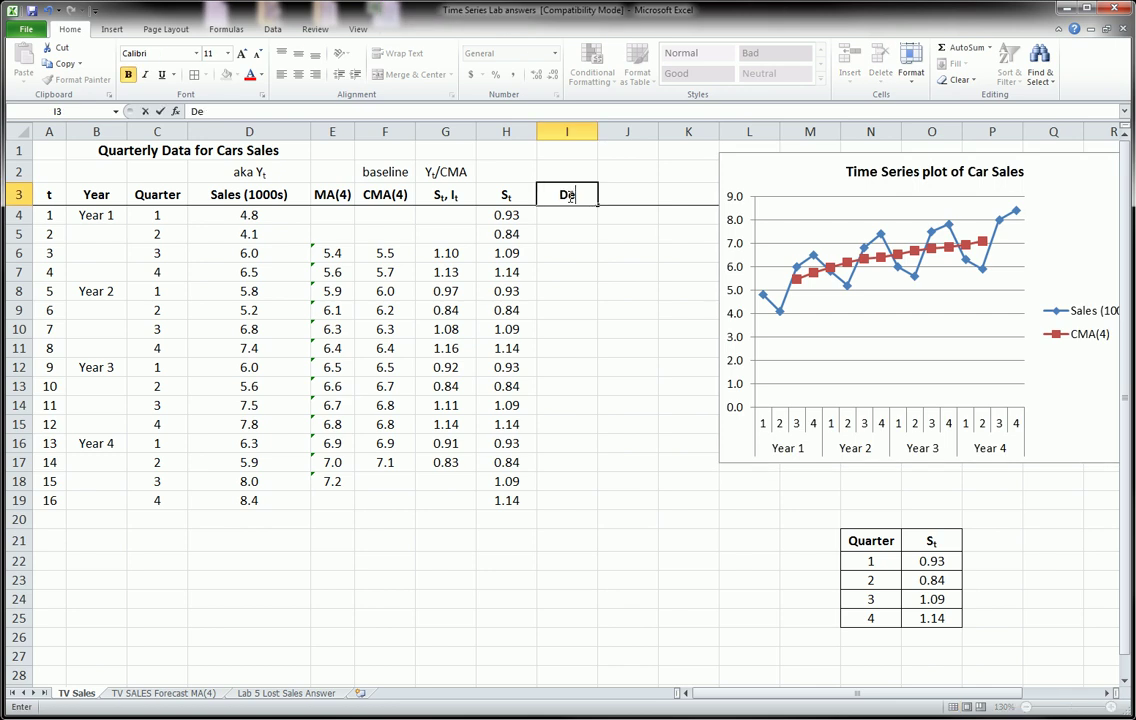
text(seasonalize)
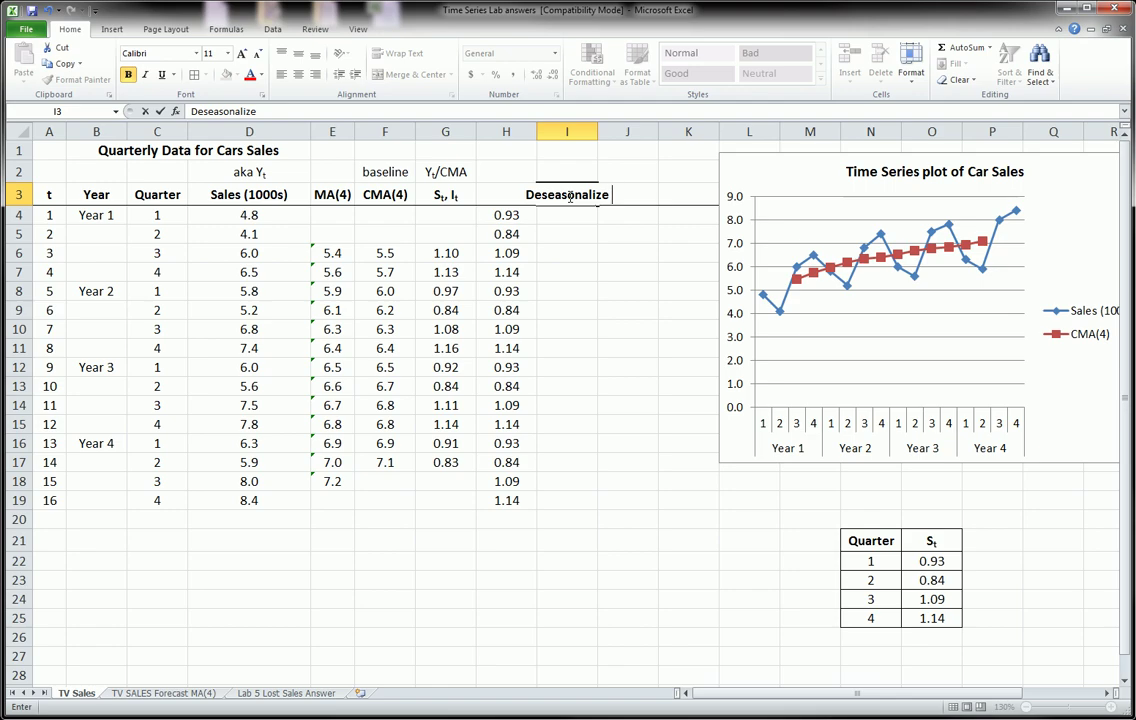
key(Up)
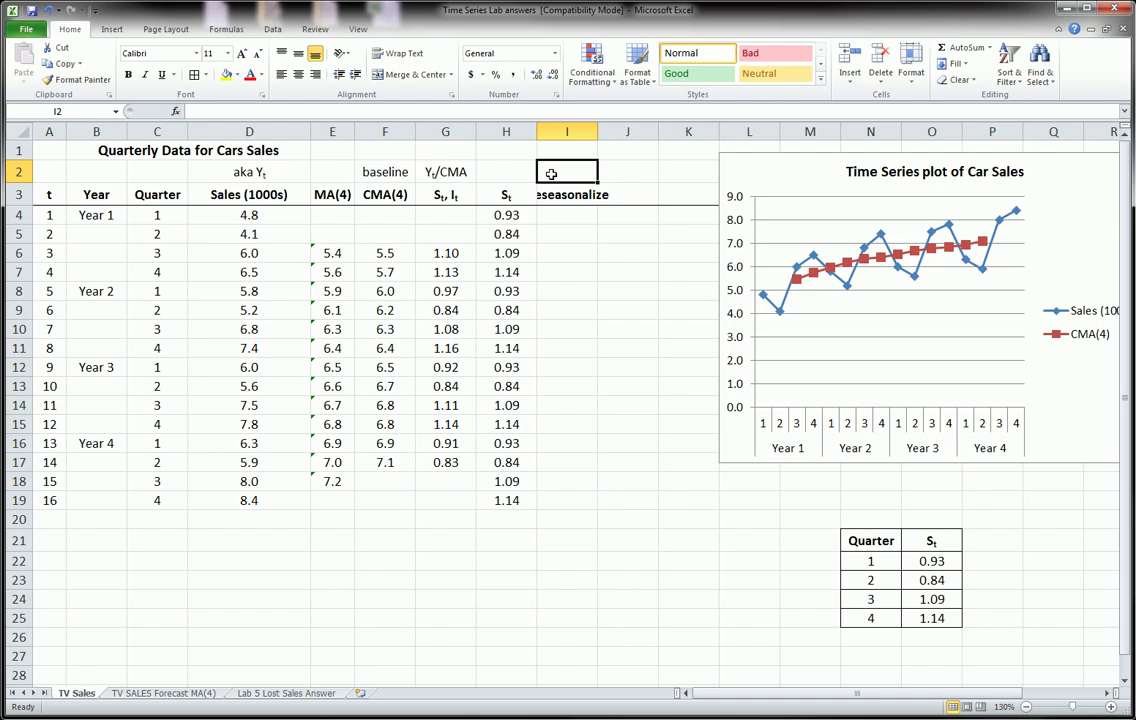
text(Y)
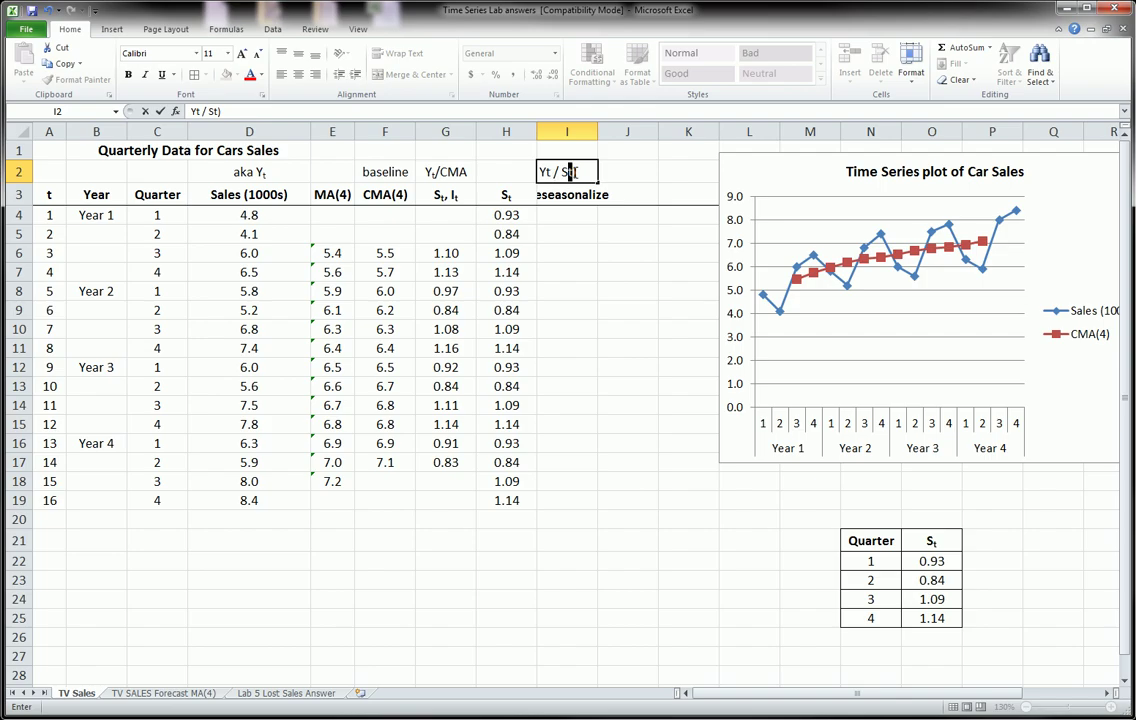
text(t / St))
Step: Subscript both t's in the Yt / St label, remove the stray parenthesis, and autofit column I
click(262, 94)
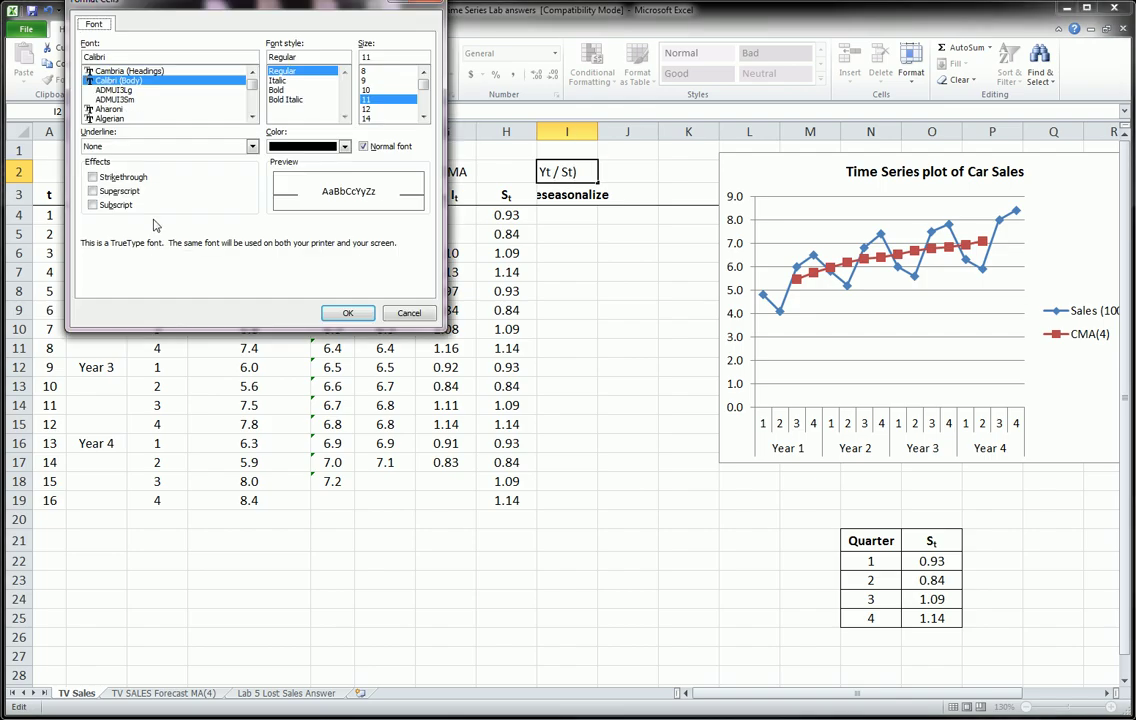
click(100, 210)
click(348, 313)
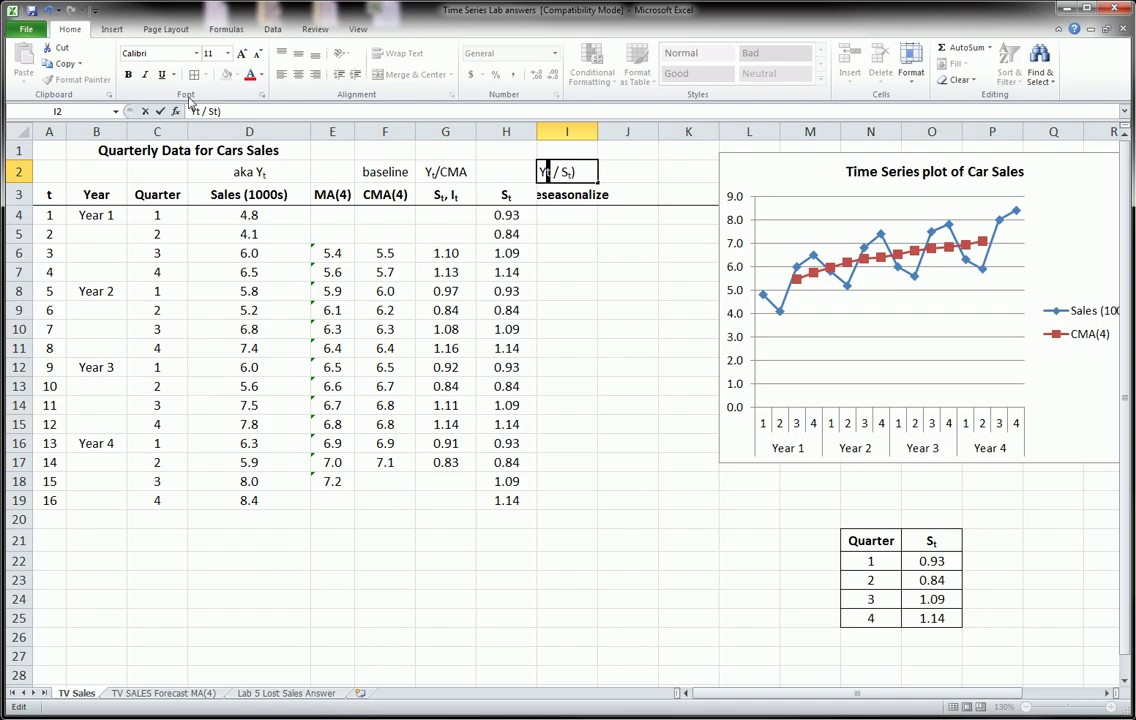
click(262, 94)
click(125, 207)
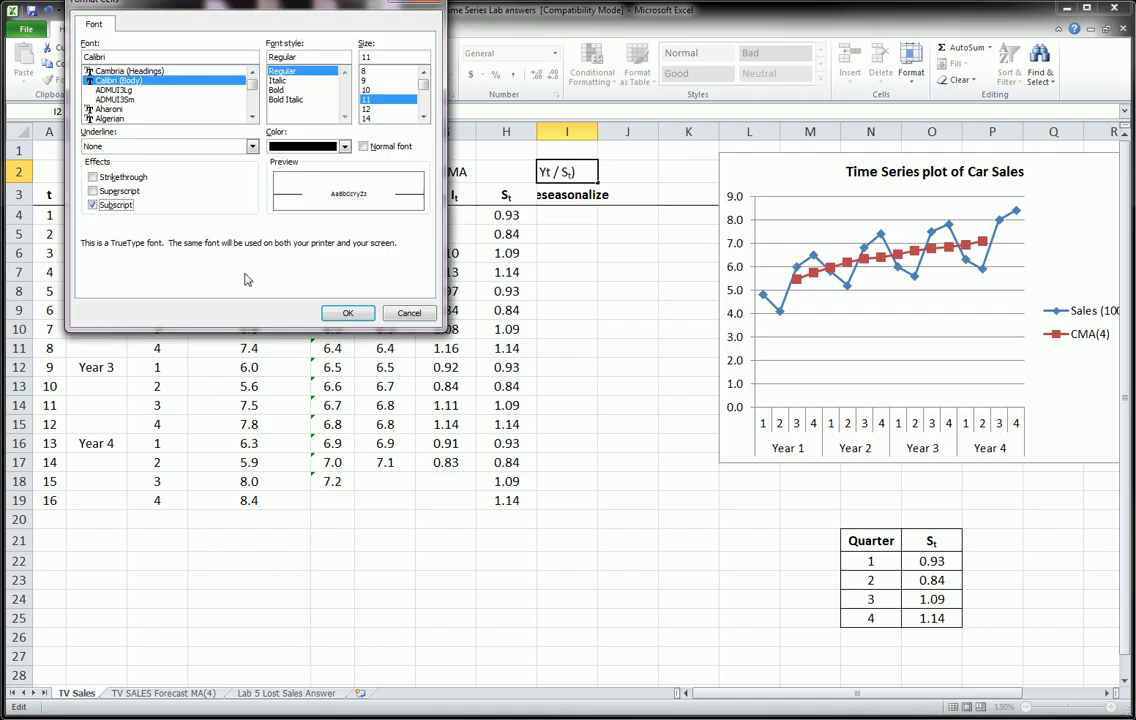
click(349, 313)
click(606, 198)
double_click(577, 175)
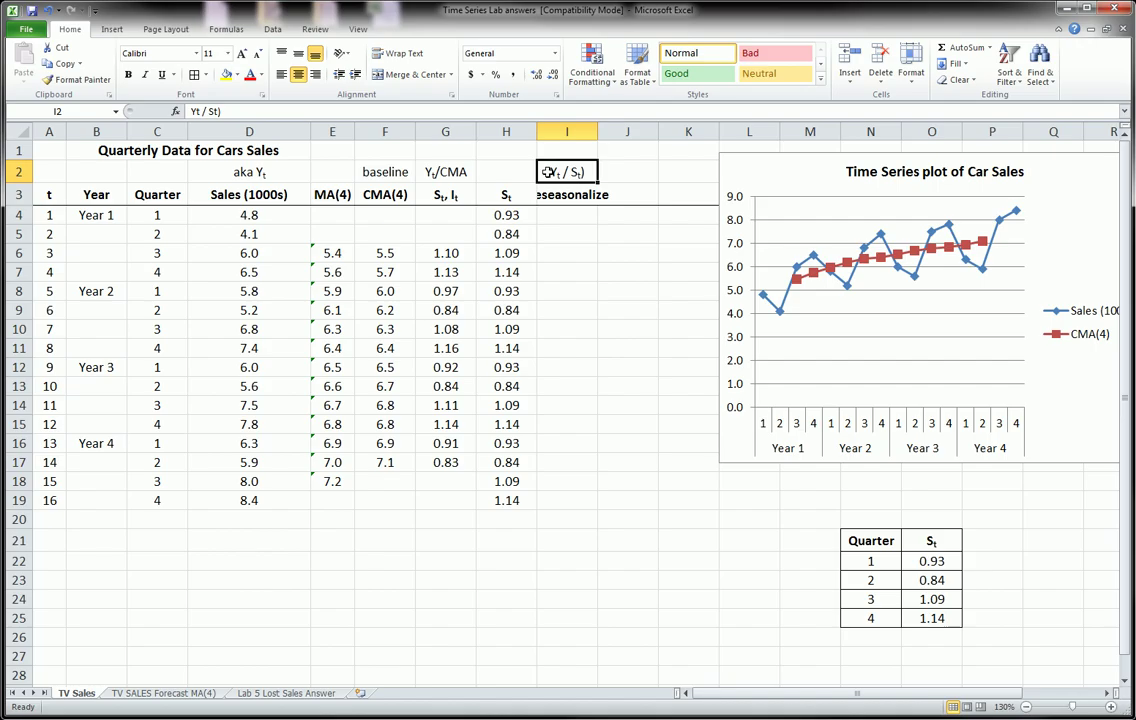
key(BackSpace)
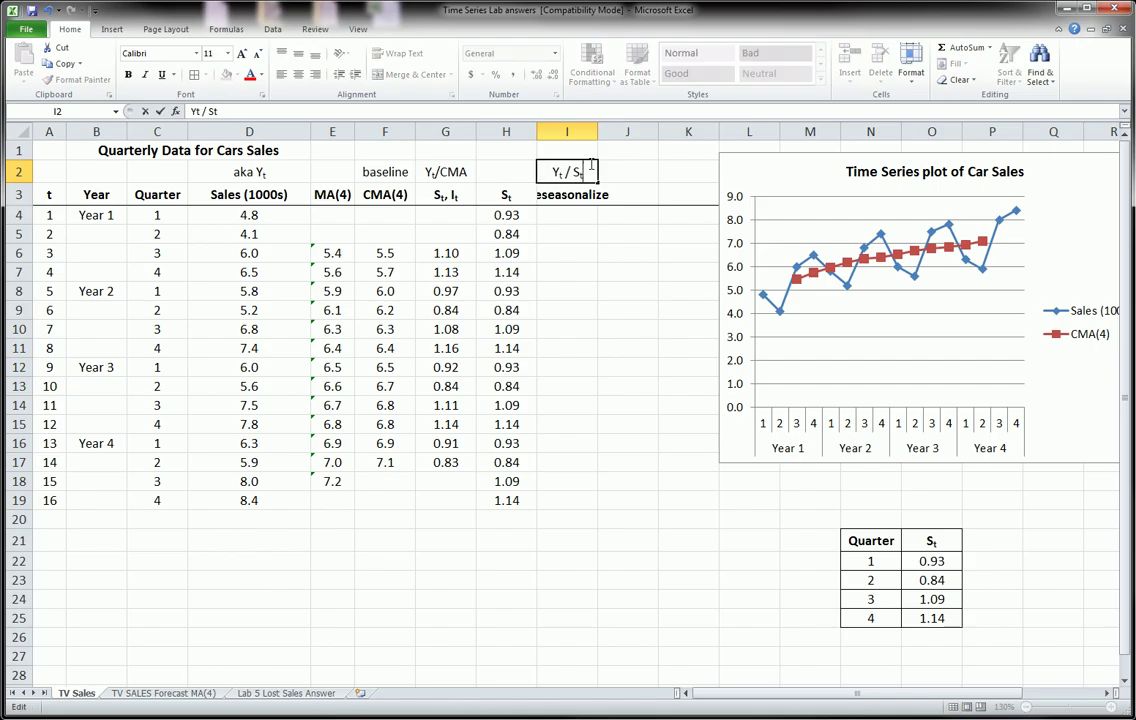
click(567, 194)
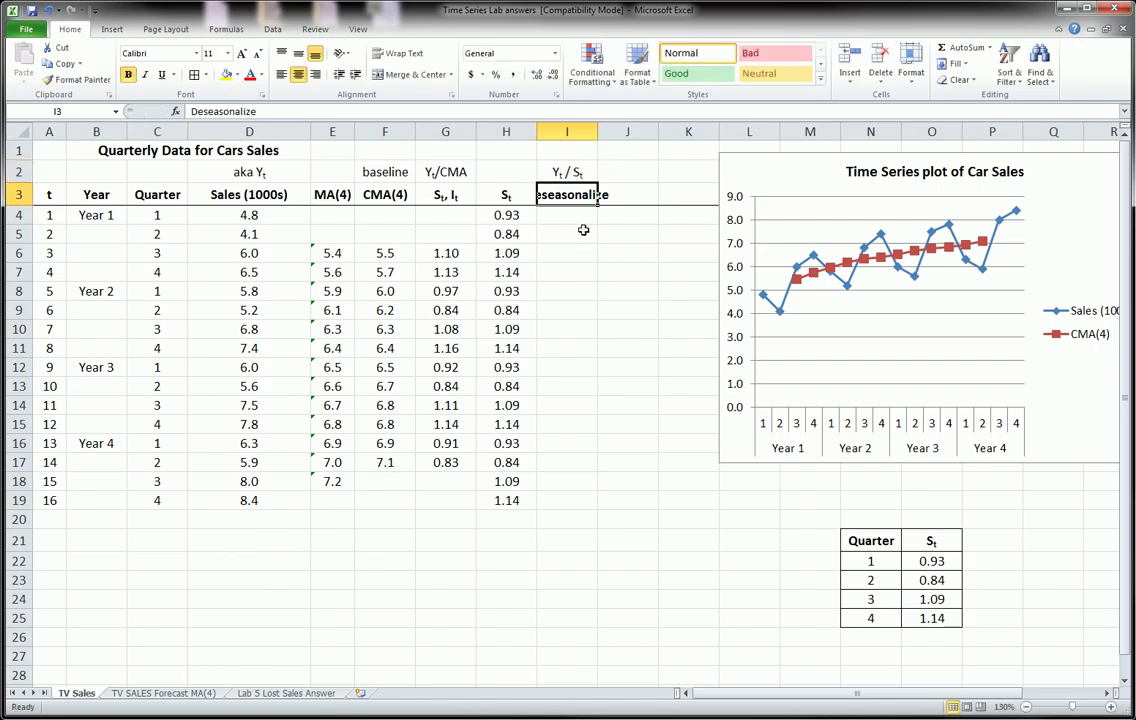
double_click(598, 131)
Step: Enter =D4/H4 in I4 and fill it down to I19
click(580, 215)
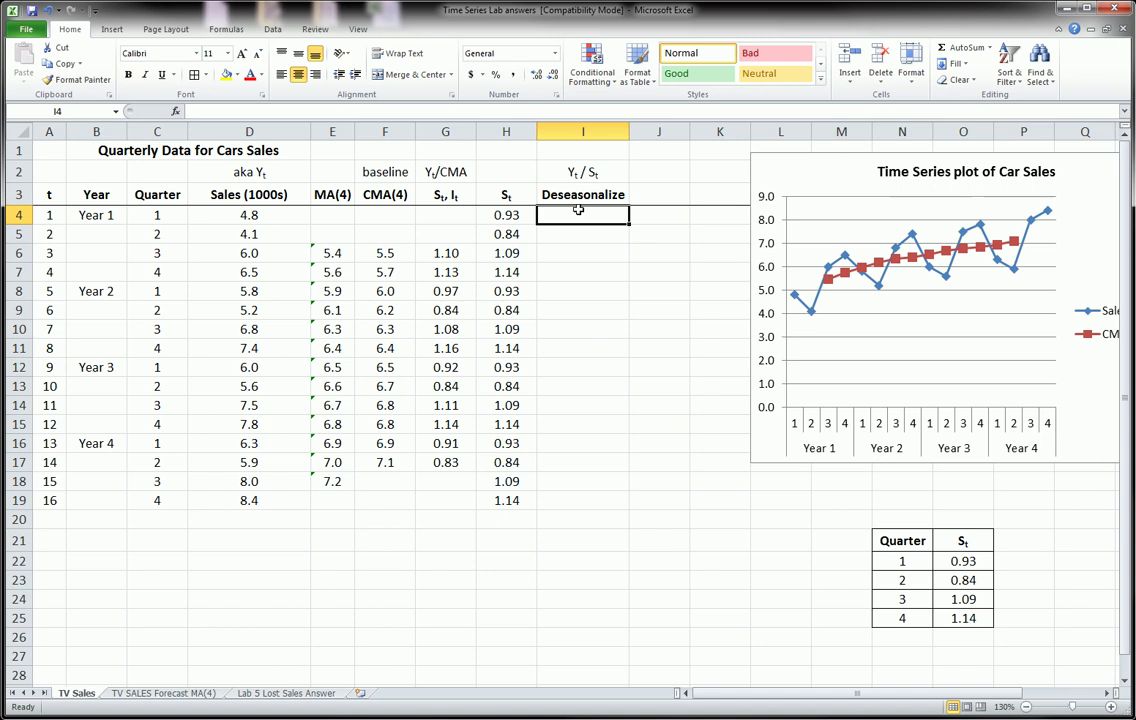
text(=)
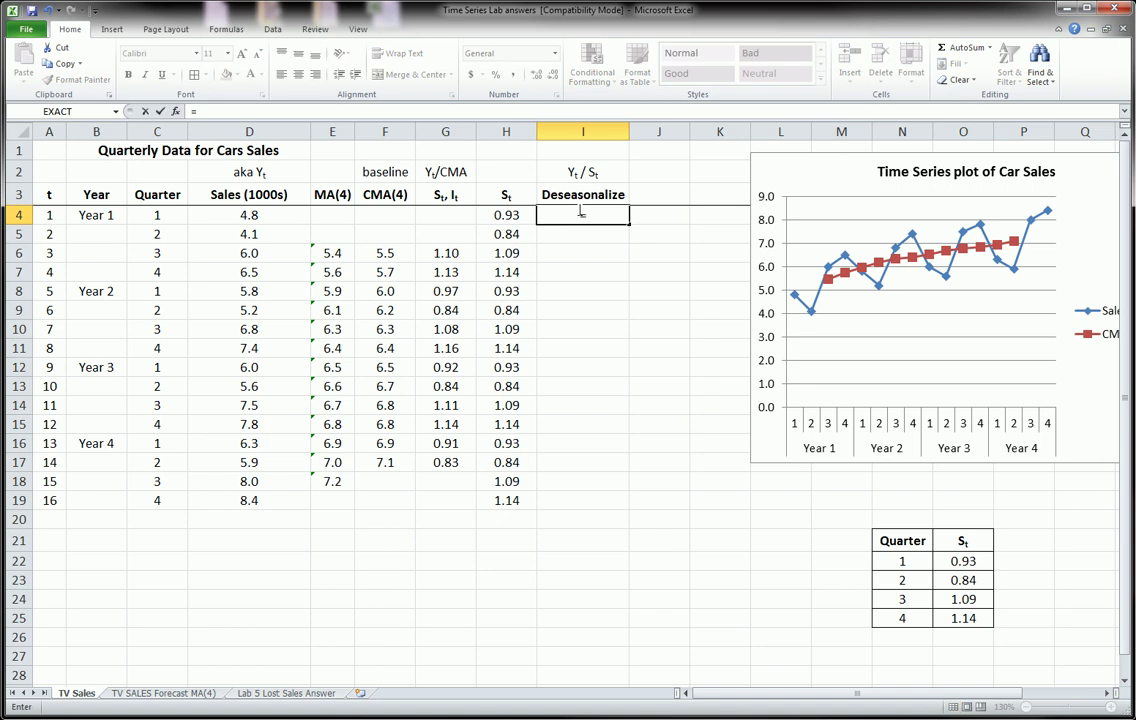
click(247, 215)
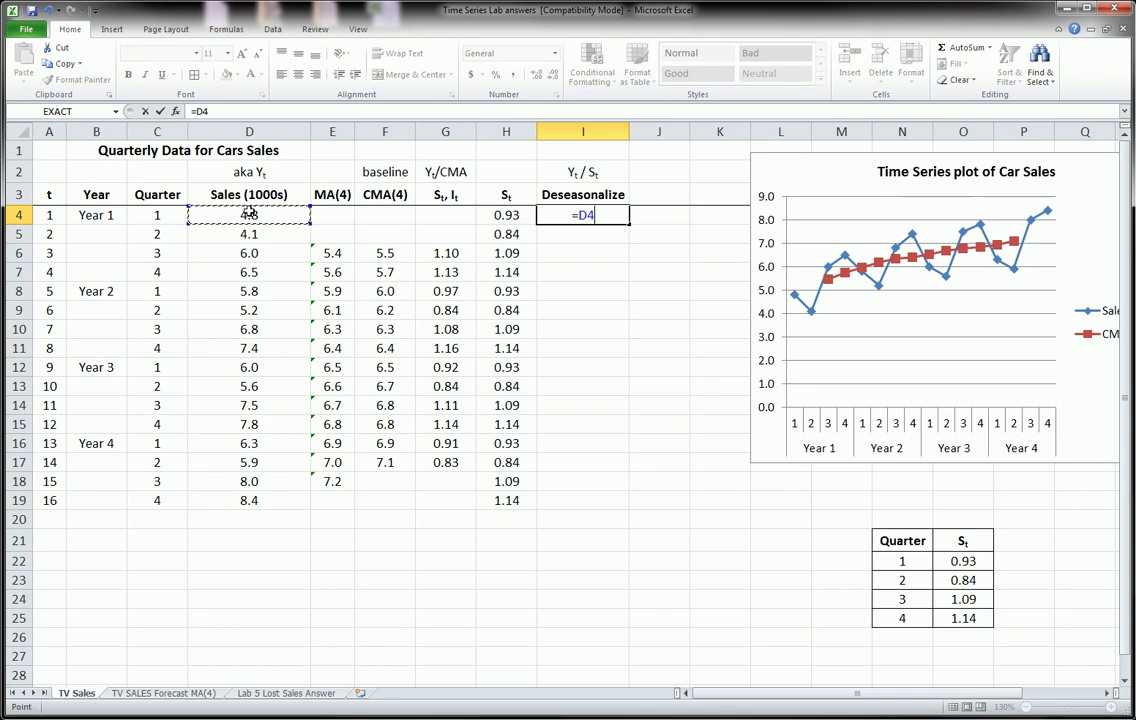
text(/)
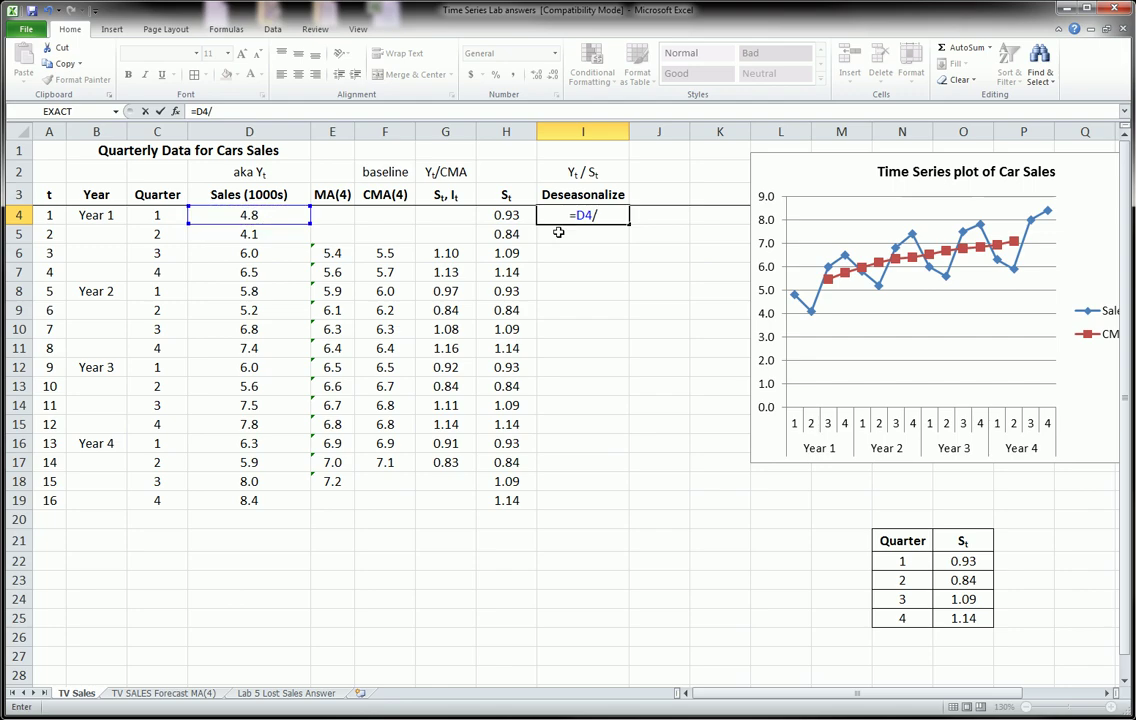
click(503, 215)
key(Return)
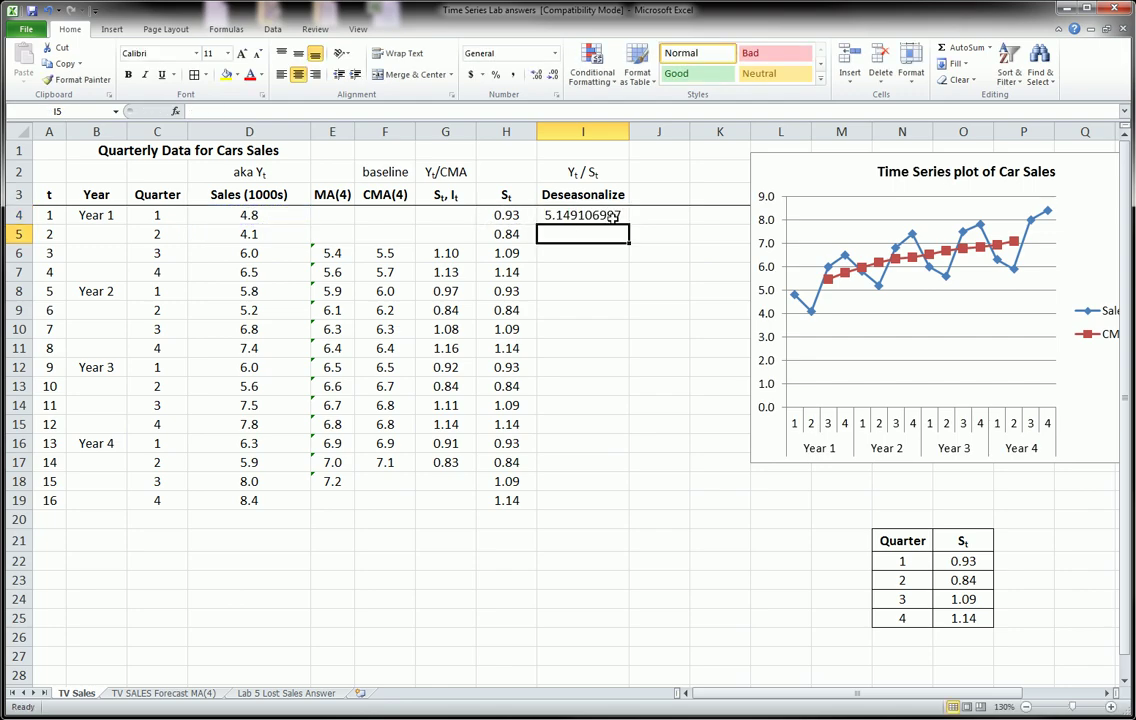
click(612, 215)
drag(631, 225, 603, 502)
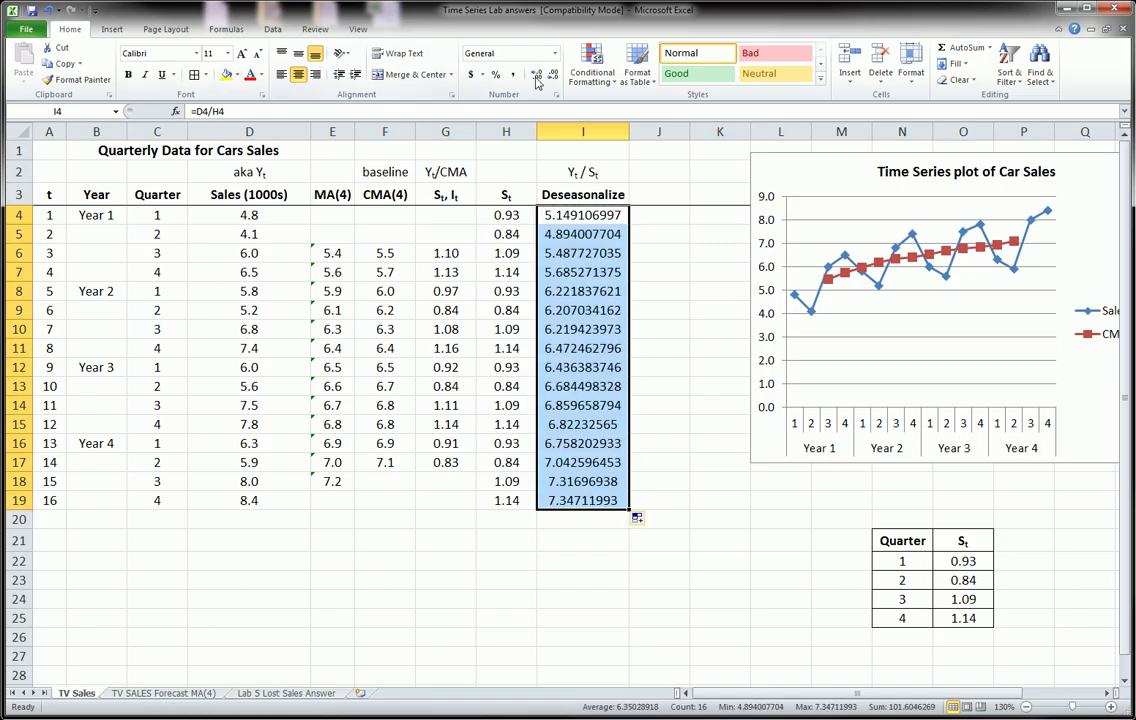
Step: Format the deseasonalized values I4:I19 as Number with two decimal places
click(553, 75)
click(553, 75)
click(553, 75)
click(553, 75)
click(553, 75)
click(553, 75)
click(553, 75)
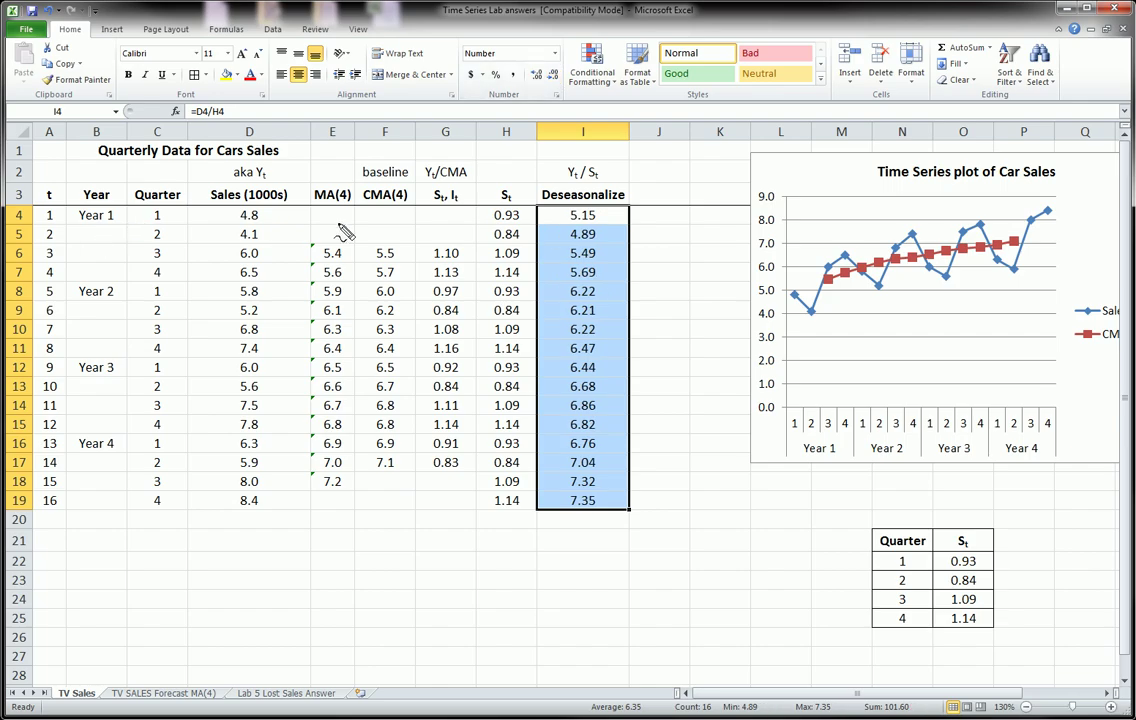
mouse_move(312, 192)
mouse_down()
mouse_move(325, 170)
mouse_move(410, 145)
mouse_move(570, 272)
mouse_move(386, 535)
mouse_move(318, 168)
mouse_up()
mouse_move(855, 512)
mouse_down()
mouse_move(1042, 558)
mouse_move(820, 515)
mouse_up()
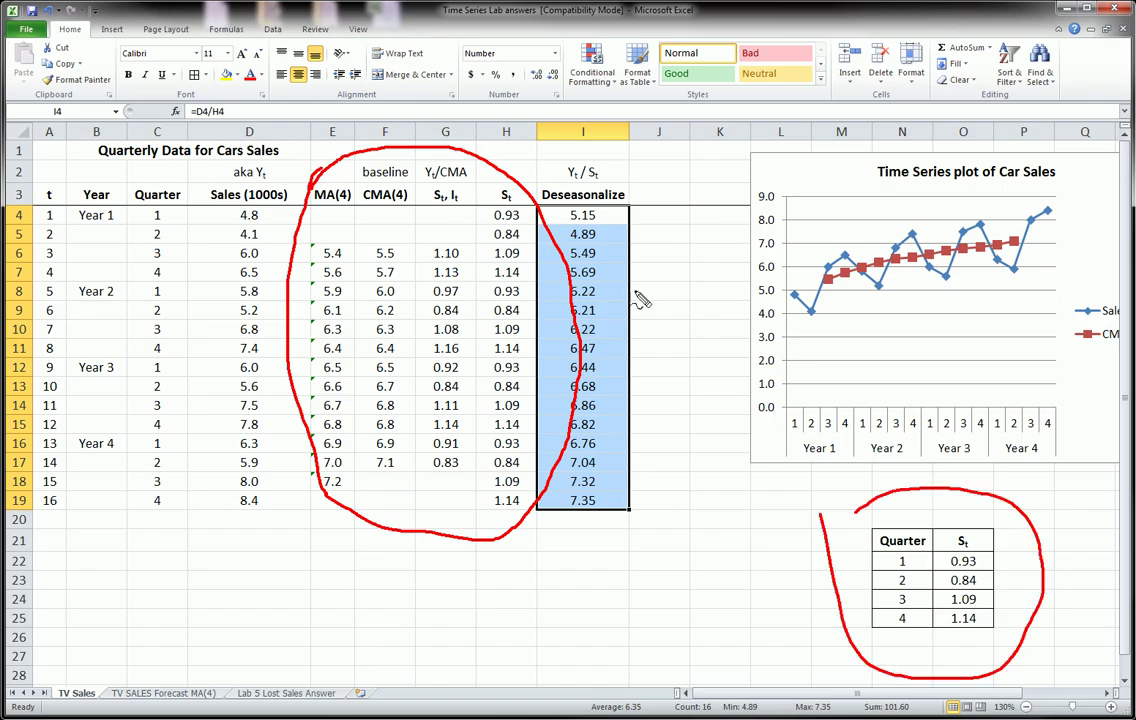
drag(582, 160, 597, 169)
key(Escape)
click(558, 256)
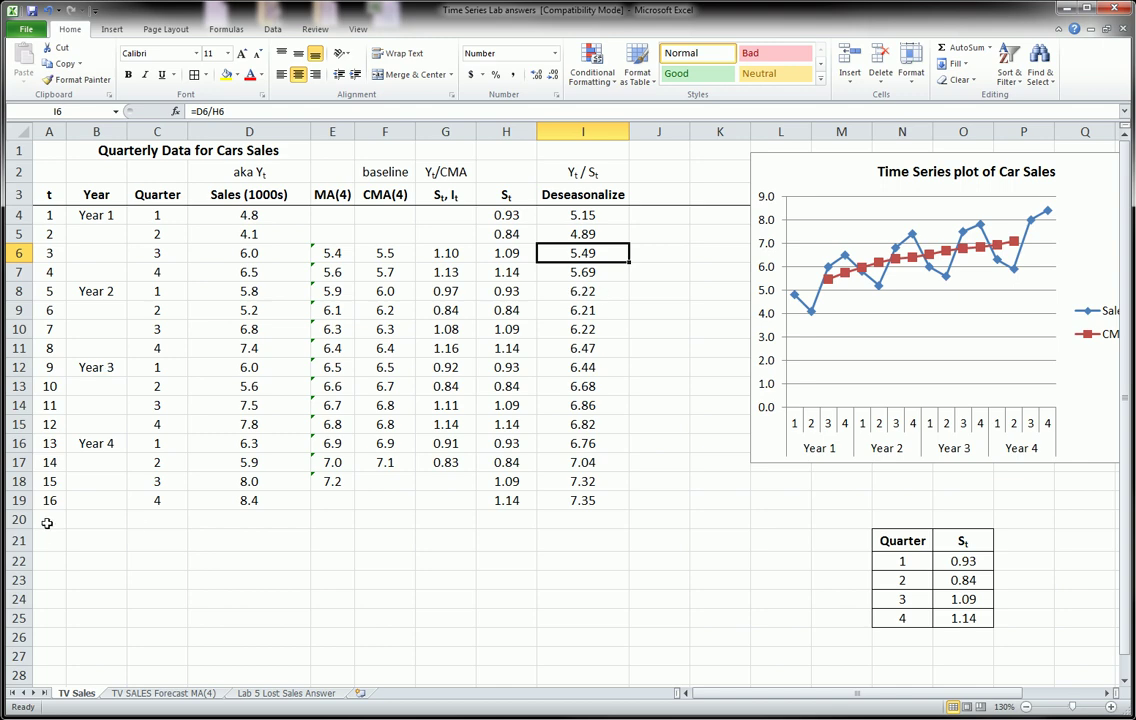
mouse_move(31, 511)
mouse_down()
mouse_move(55, 508)
mouse_move(60, 578)
mouse_move(47, 587)
mouse_move(18, 487)
mouse_up()
mouse_move(80, 517)
mouse_down()
mouse_move(97, 535)
mouse_move(121, 516)
mouse_move(127, 540)
mouse_up()
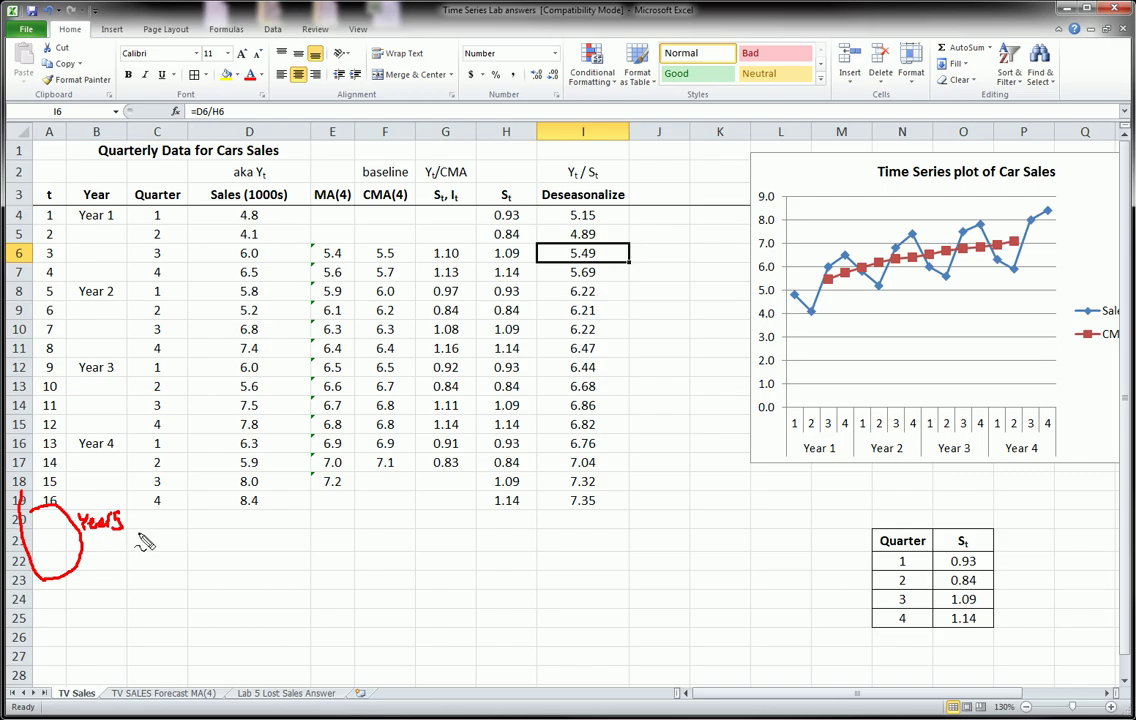